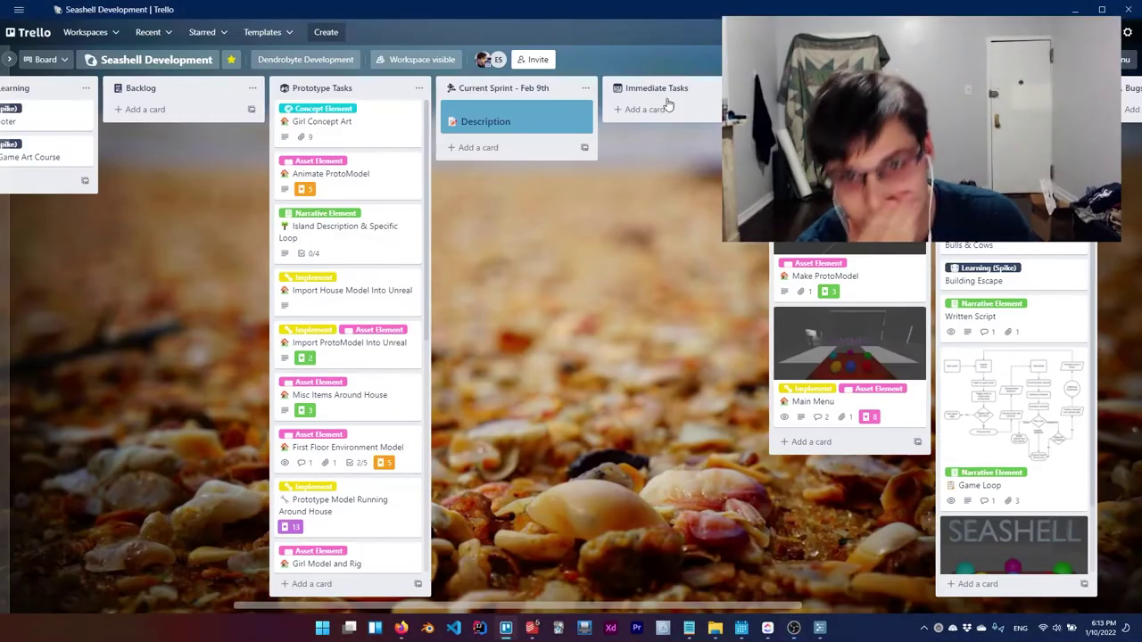
- Move from ClickUp's Quick Start Template list toward the Trello Seashell Development board
{"action": "left_click_drag", "start_coordinate": [553, 312], "coordinate": [874, 360]}
- Open ClickUp's Lifestyle Channel space, then pan across the Trello board's lists
{"action": "key", "text": "alt+Tab"}
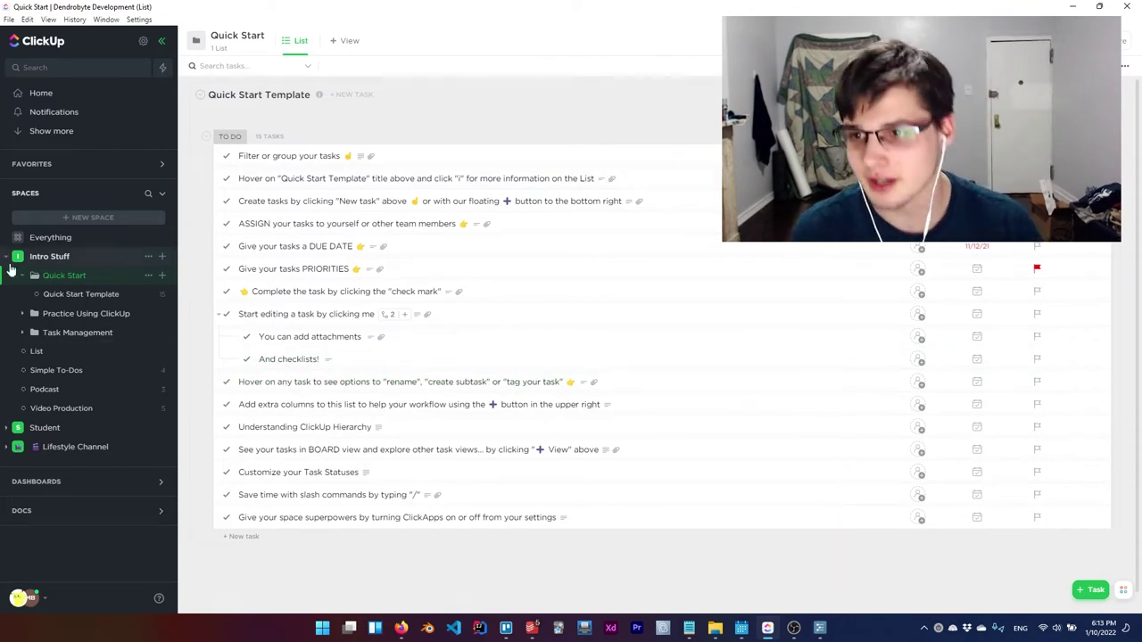
{"action": "left_click", "coordinate": [75, 448]}
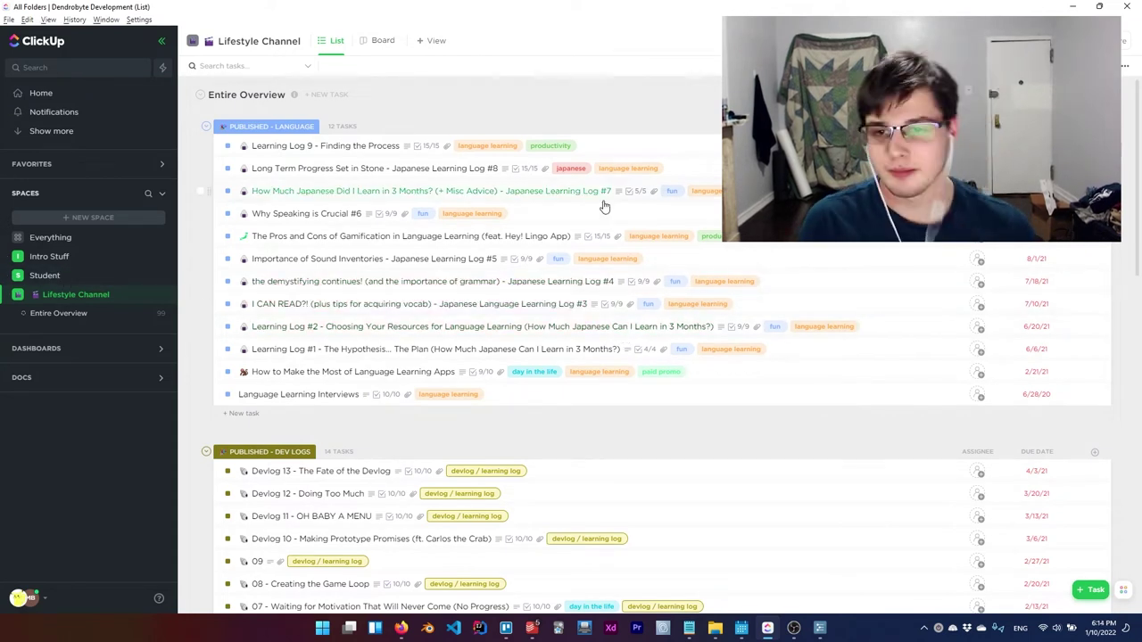
{"action": "key", "text": "alt+Tab"}
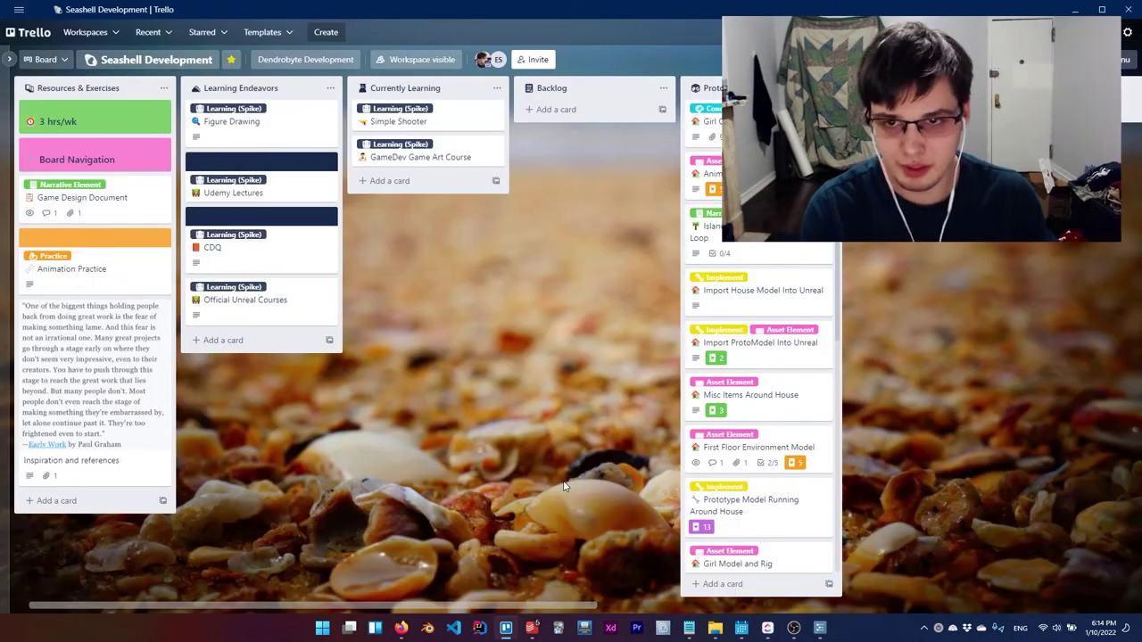
{"action": "left_click_drag", "start_coordinate": [564, 486], "coordinate": [108, 465]}
{"action": "left_click_drag", "start_coordinate": [587, 412], "coordinate": [767, 397]}
{"action": "left_click_drag", "start_coordinate": [888, 399], "coordinate": [876, 437]}
- View and close the Girl Concept Art card, then pan further along the Trello board
{"action": "left_click", "coordinate": [668, 132]}
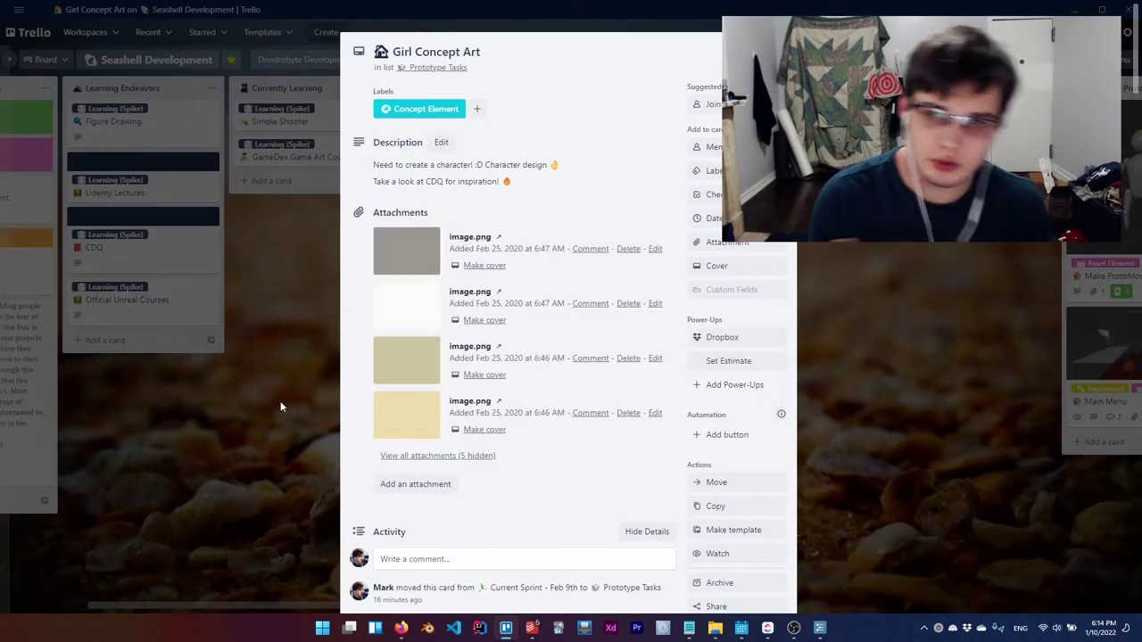
{"action": "left_click", "coordinate": [280, 401]}
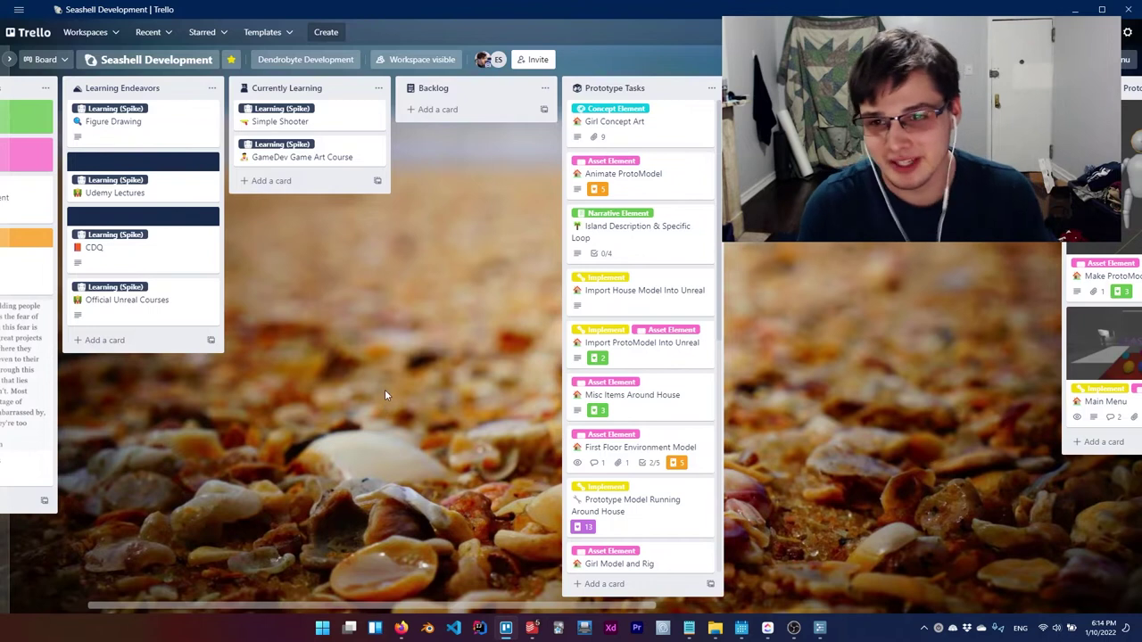
{"action": "left_click_drag", "start_coordinate": [385, 396], "coordinate": [128, 396]}
{"action": "left_click_drag", "start_coordinate": [516, 332], "coordinate": [444, 341]}
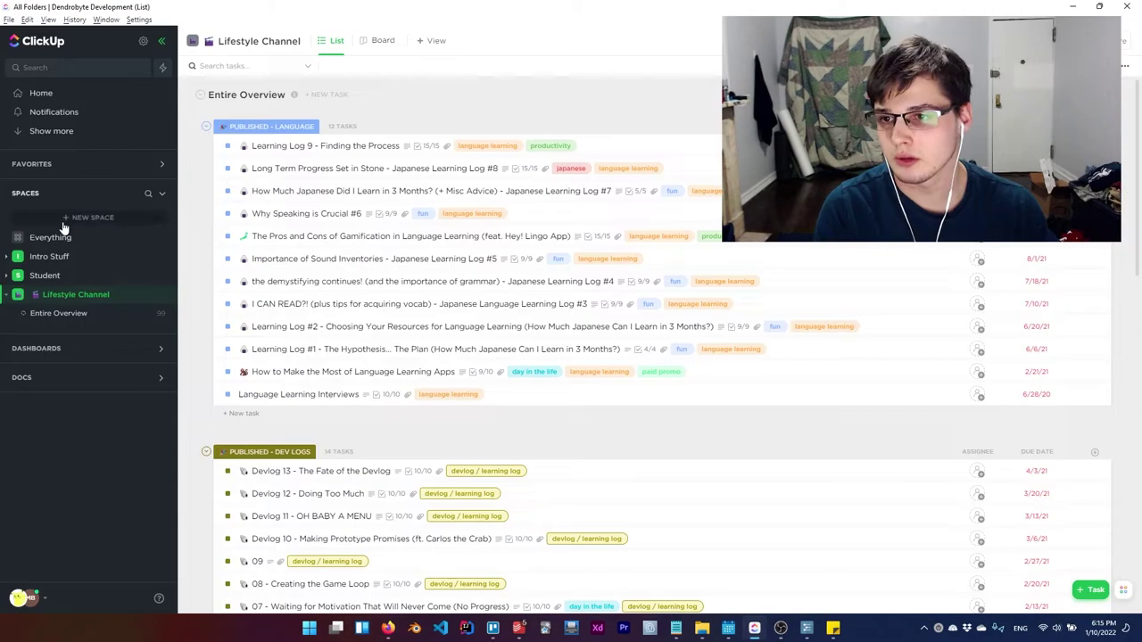
- Begin a new Seashell Development space, skip the template browser, and go to Intro Stuff
{"action": "left_click", "coordinate": [63, 221]}
{"action": "type", "text": "Seashell Dev"}
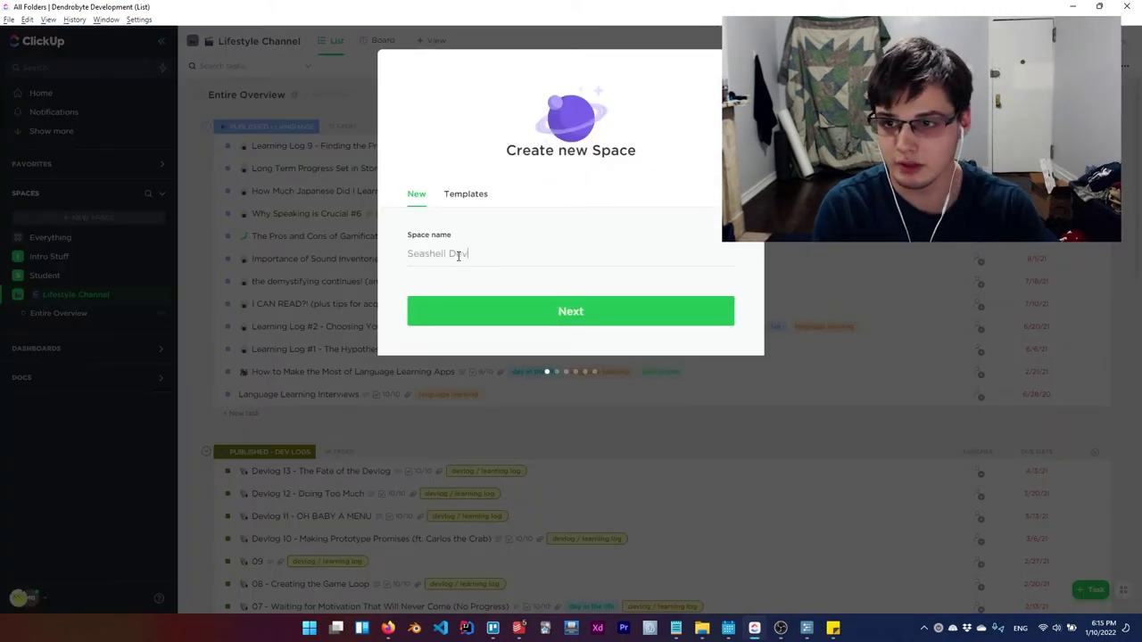
{"action": "type", "text": "elop"}
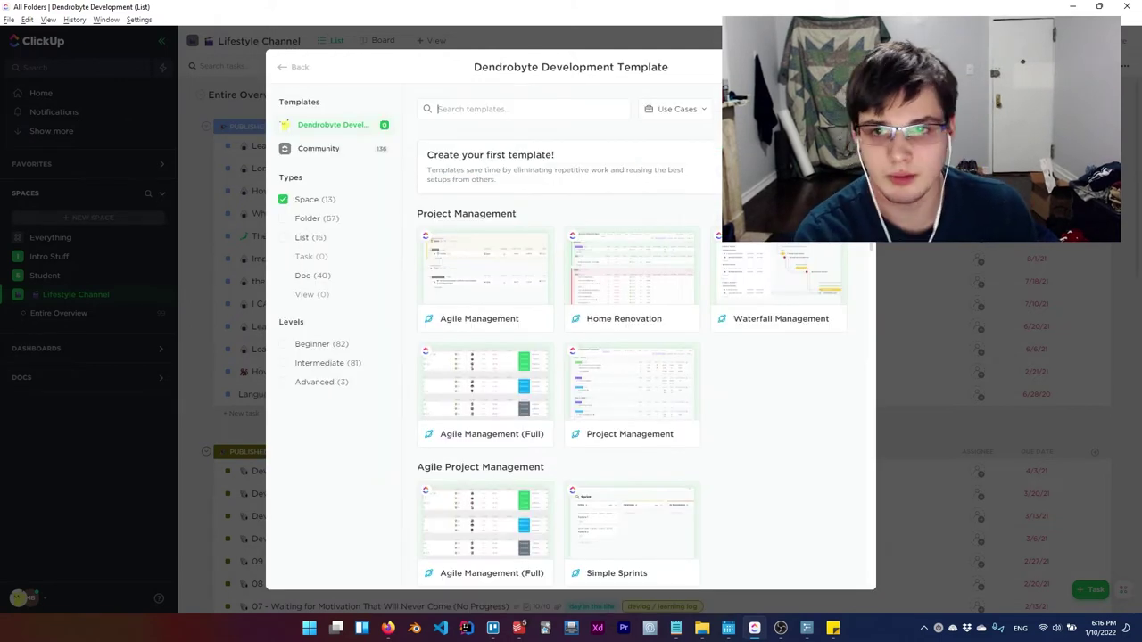
{"action": "key", "text": "Escape"}
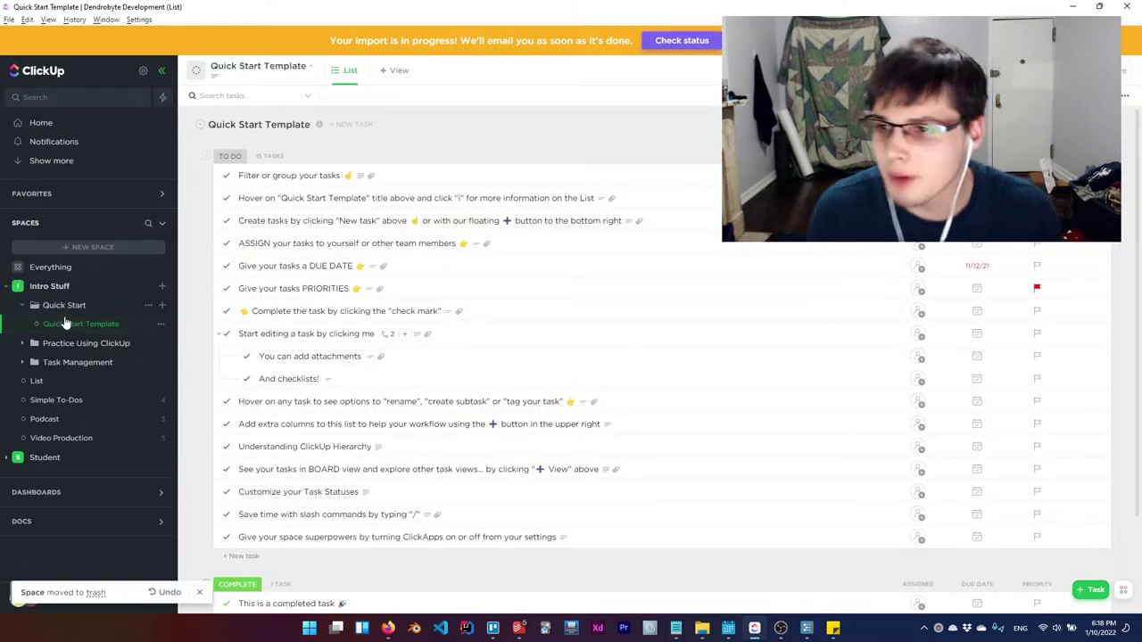
{"action": "left_click", "coordinate": [50, 285]}
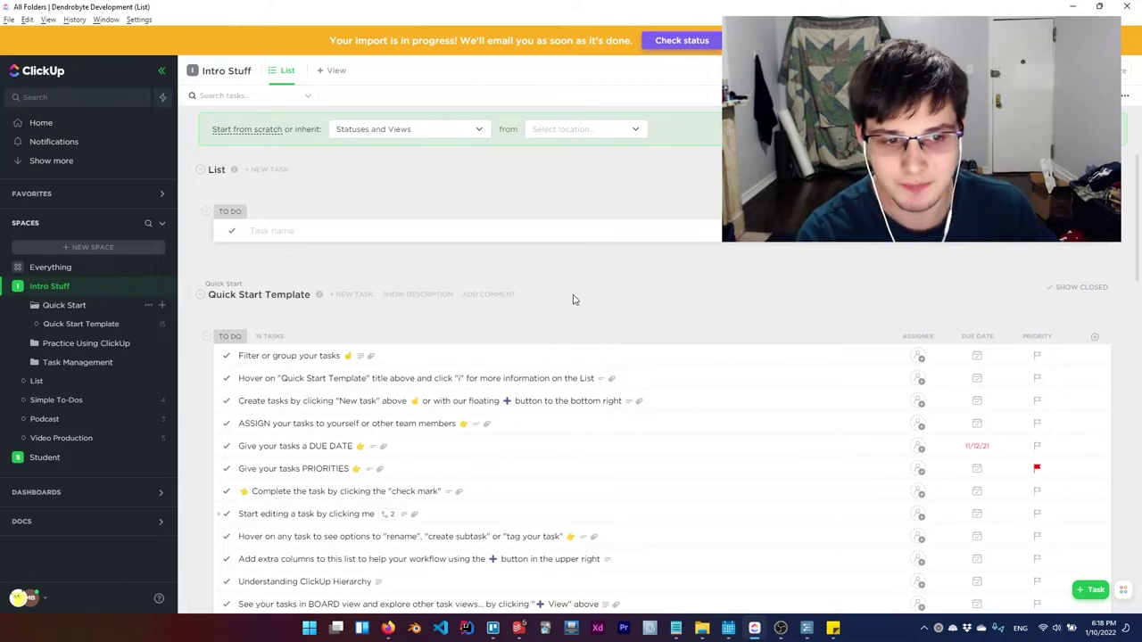
- Open the 'Filter or group your tasks' task in Intro Stuff and dismiss the Toggl sync prompt
{"action": "scroll", "coordinate": [815, 321], "scroll_direction": "down", "scroll_amount": 1}
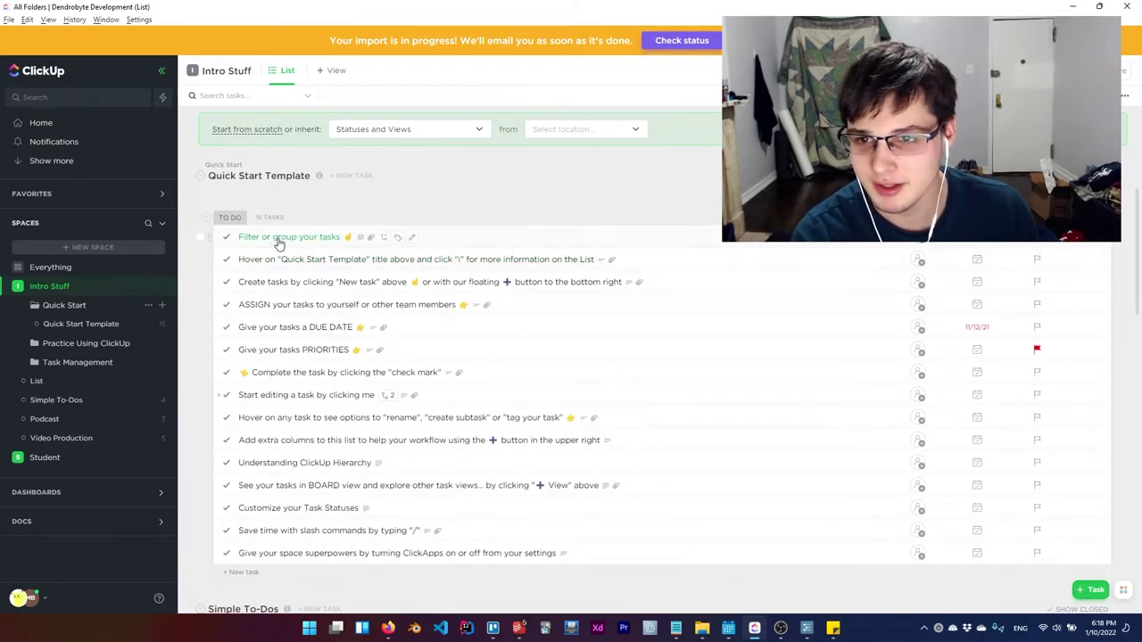
{"action": "left_click", "coordinate": [329, 239]}
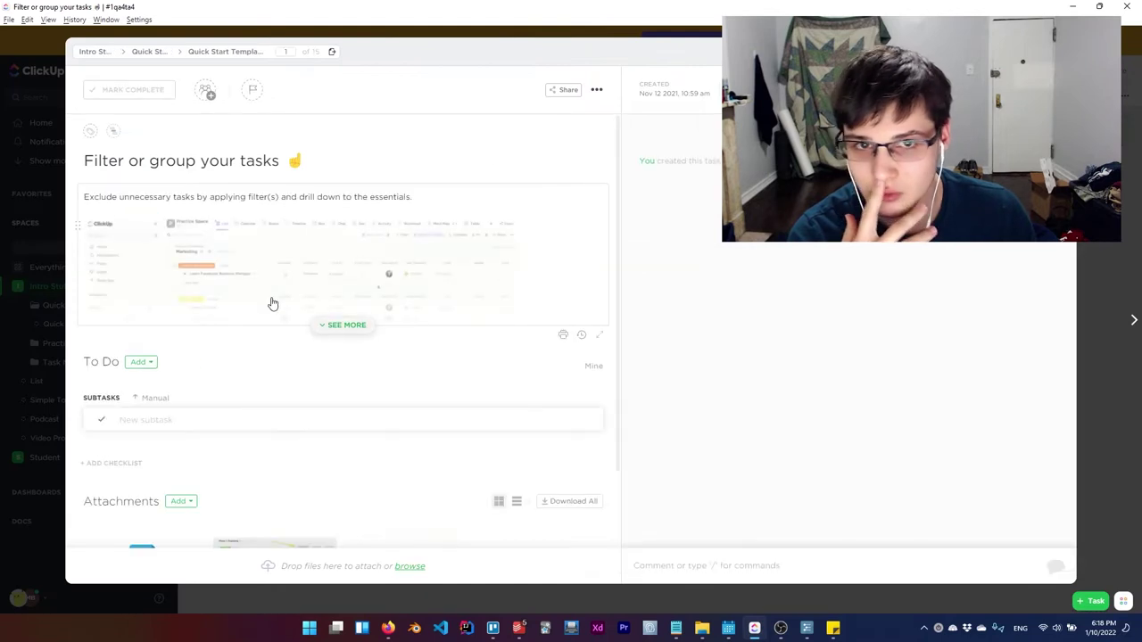
{"action": "scroll", "coordinate": [250, 232], "scroll_direction": "down", "scroll_amount": 1}
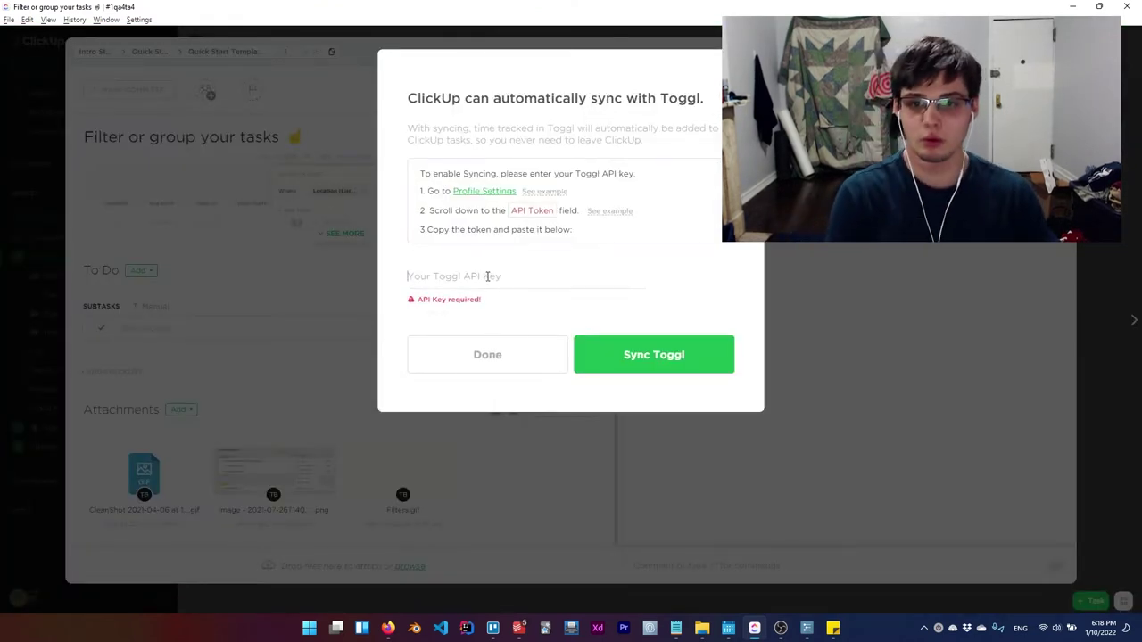
{"action": "left_click", "coordinate": [505, 361]}
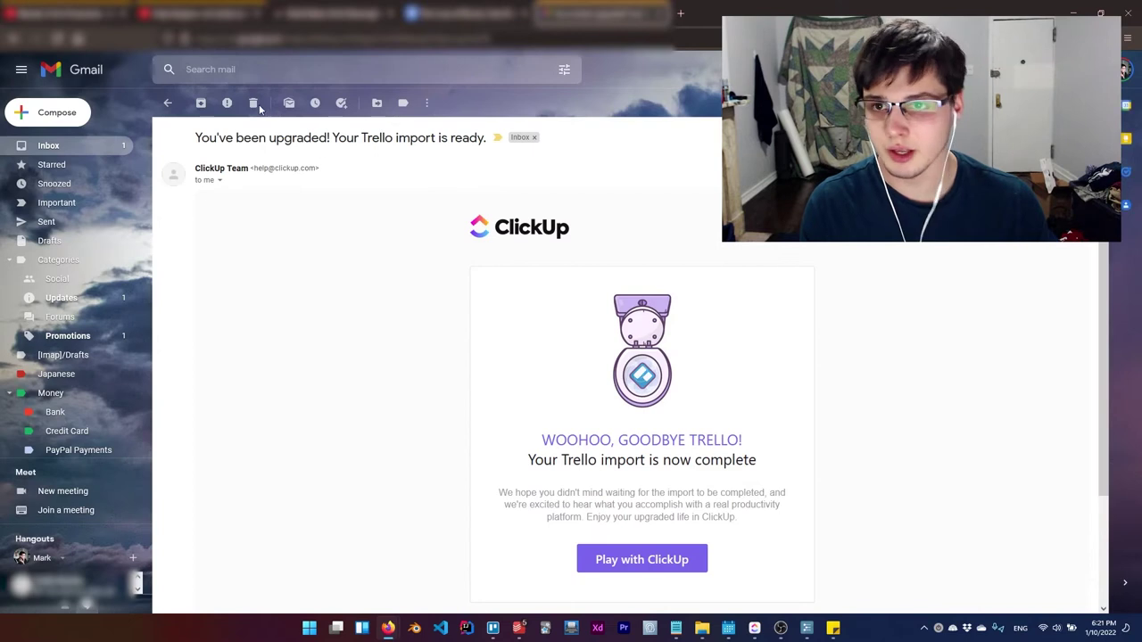
- On the Trello board, check the Recent boards menu and close it without switching boards
{"action": "key", "text": "alt+Tab"}
{"action": "left_click", "coordinate": [138, 36]}
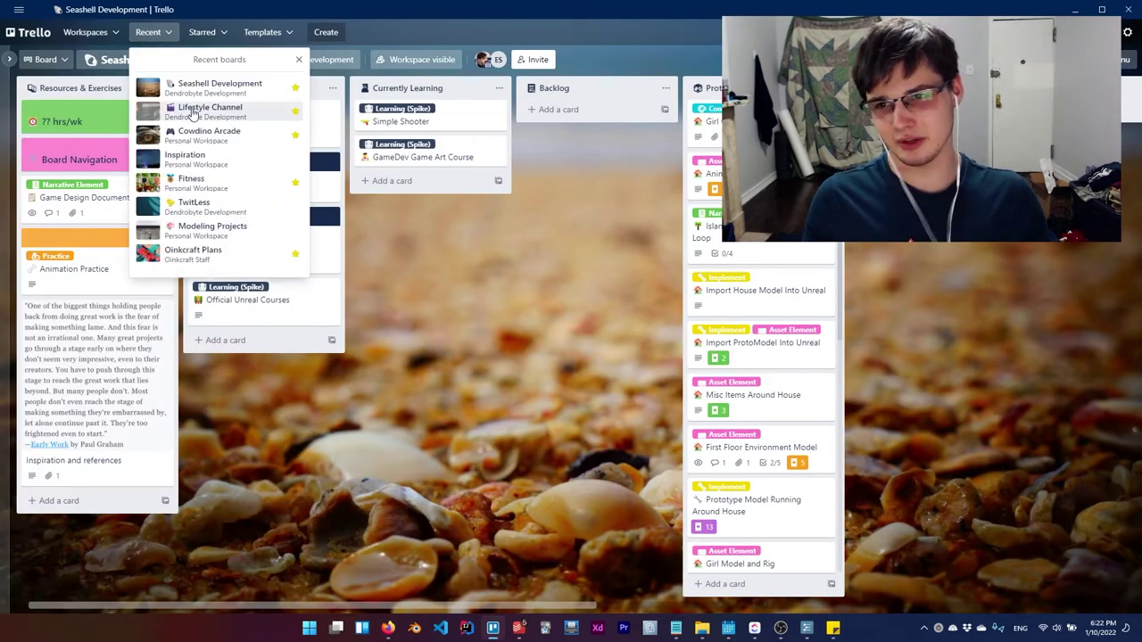
{"action": "left_click", "coordinate": [208, 92]}
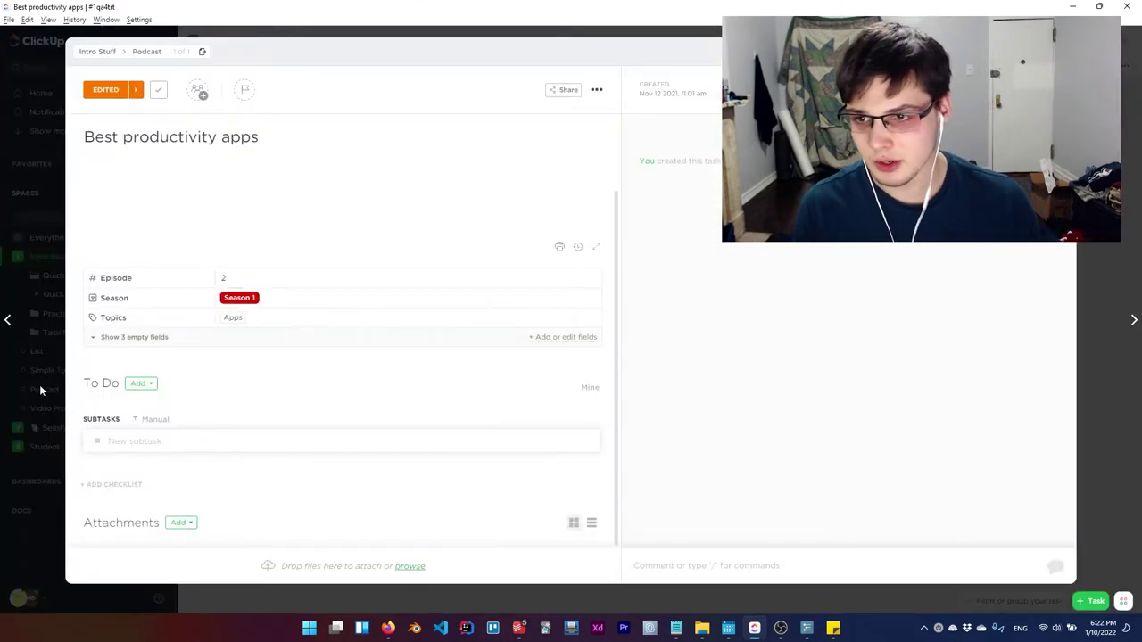
- Close the open tasks and try the Ctrl+K quick-switch search before dismissing it
{"action": "left_click", "coordinate": [39, 390]}
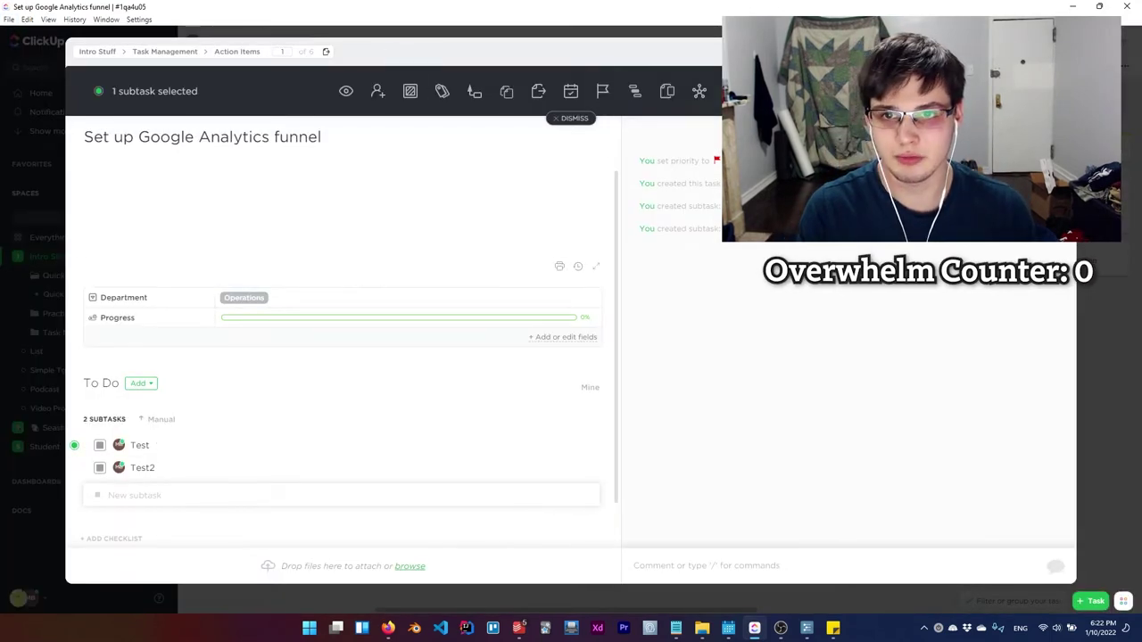
{"action": "key", "text": "Escape"}
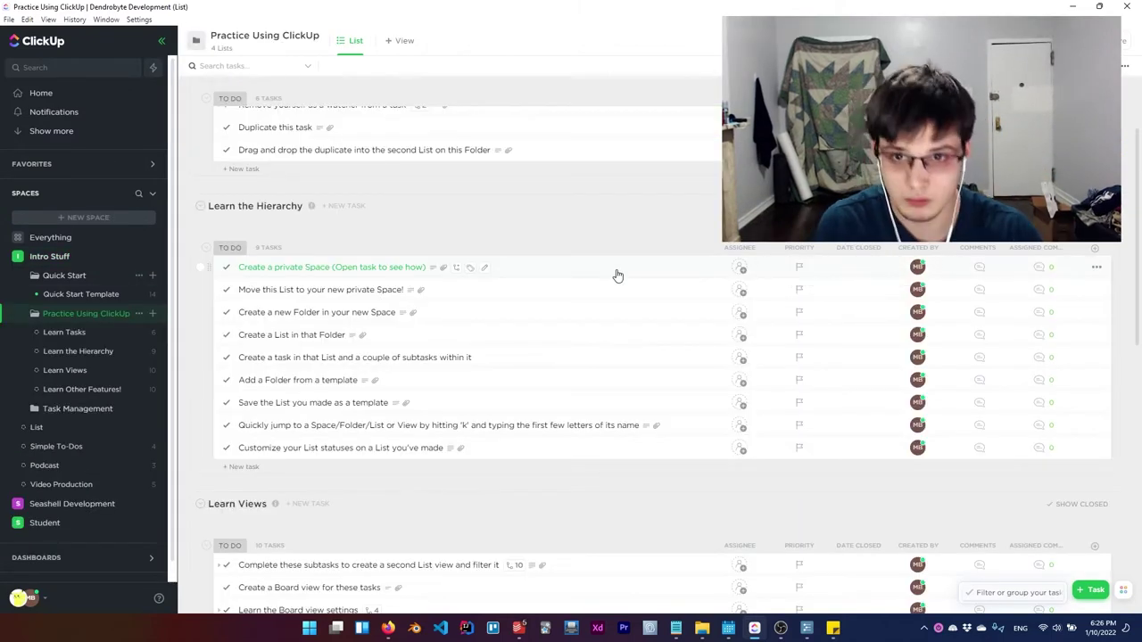
{"action": "type", "text": "kkkk"}
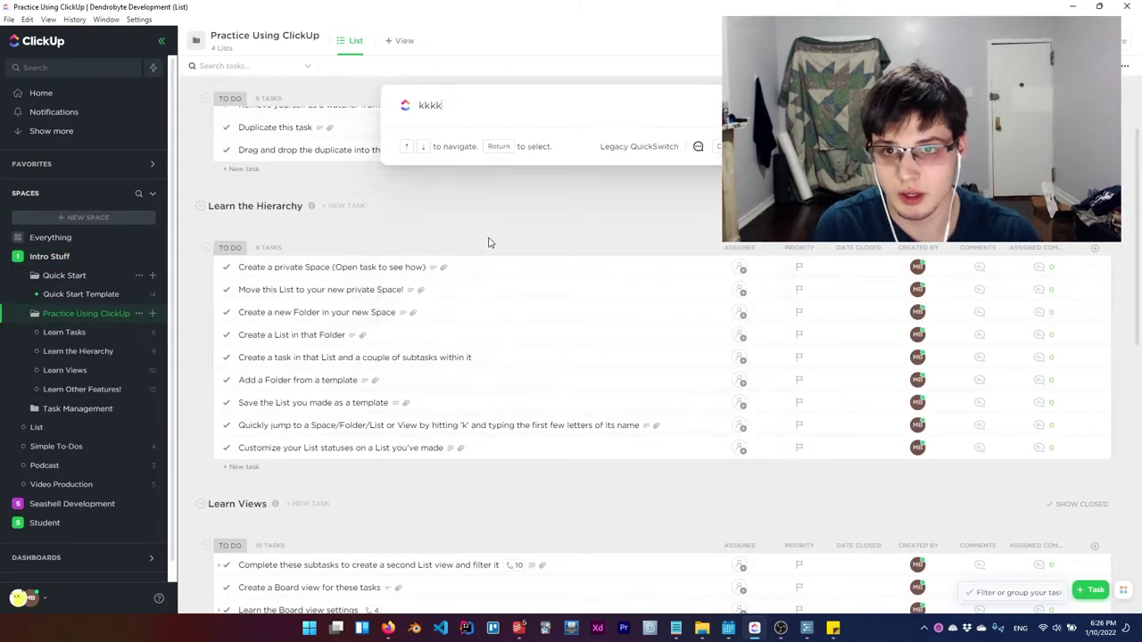
{"action": "type", "text": "kA"}
{"action": "key", "text": "BackSpace"}
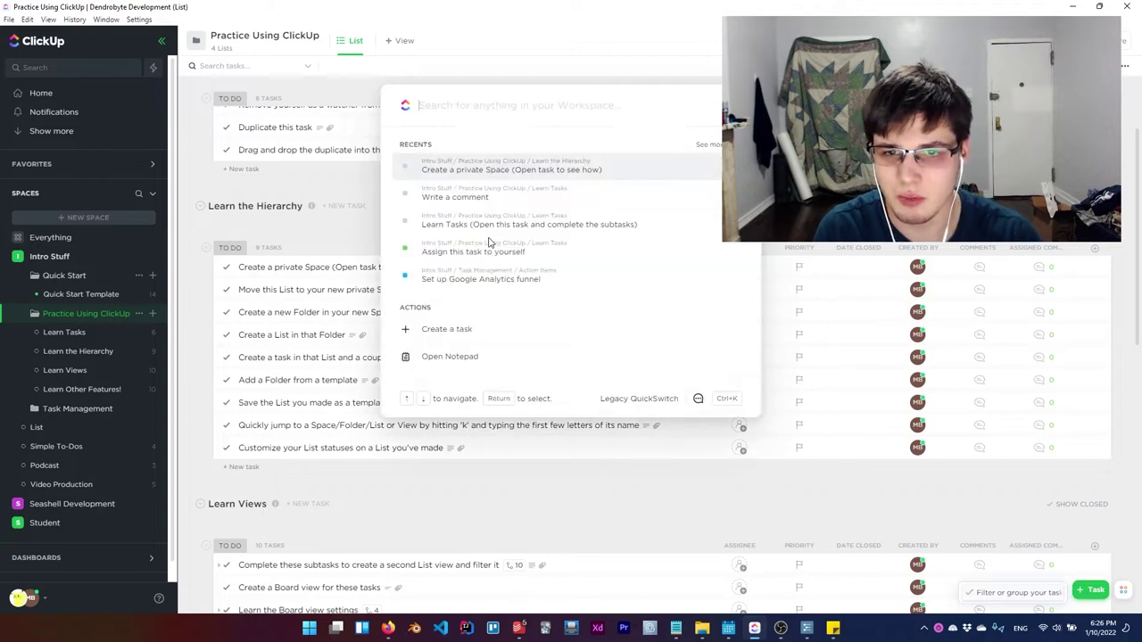
{"action": "key", "text": "Escape"}
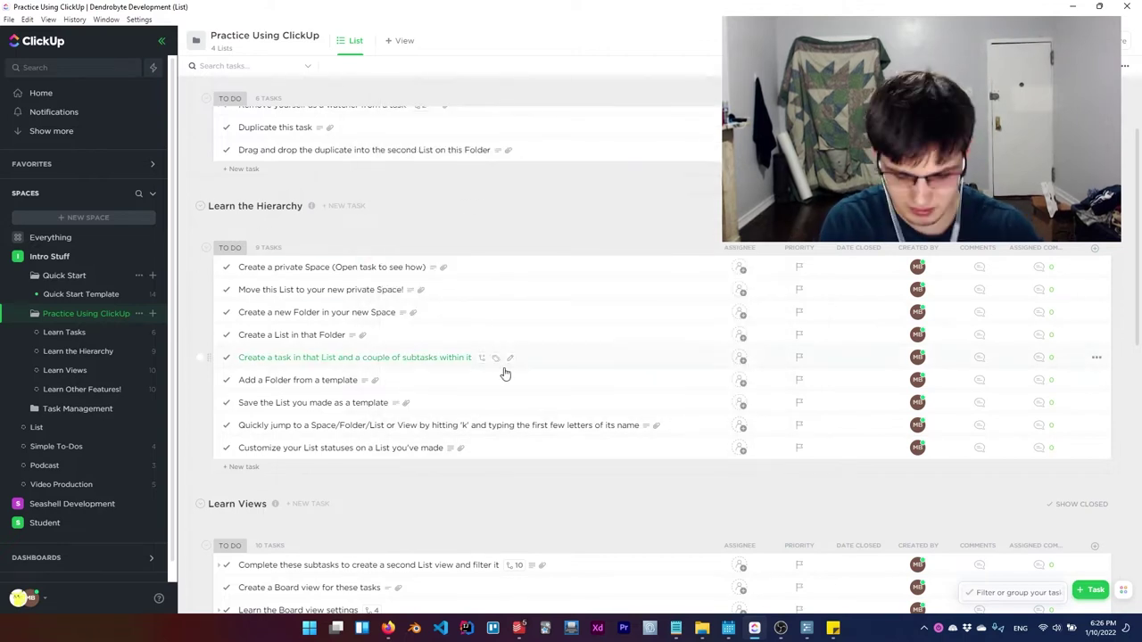
{"action": "key", "text": "ctrl+k"}
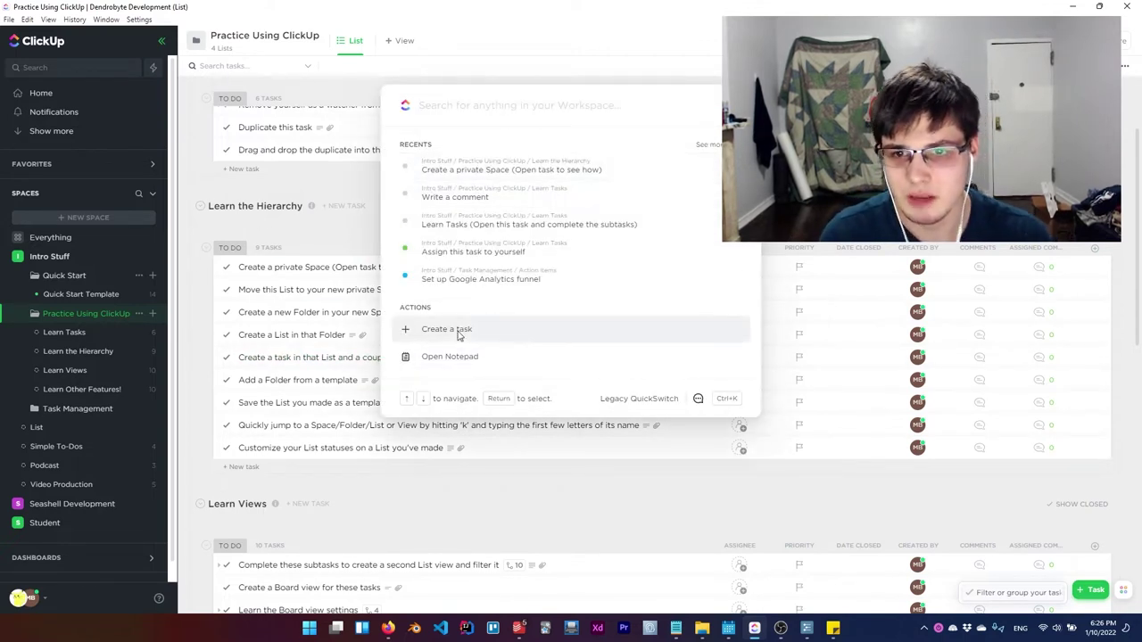
{"action": "left_click", "coordinate": [922, 629]}
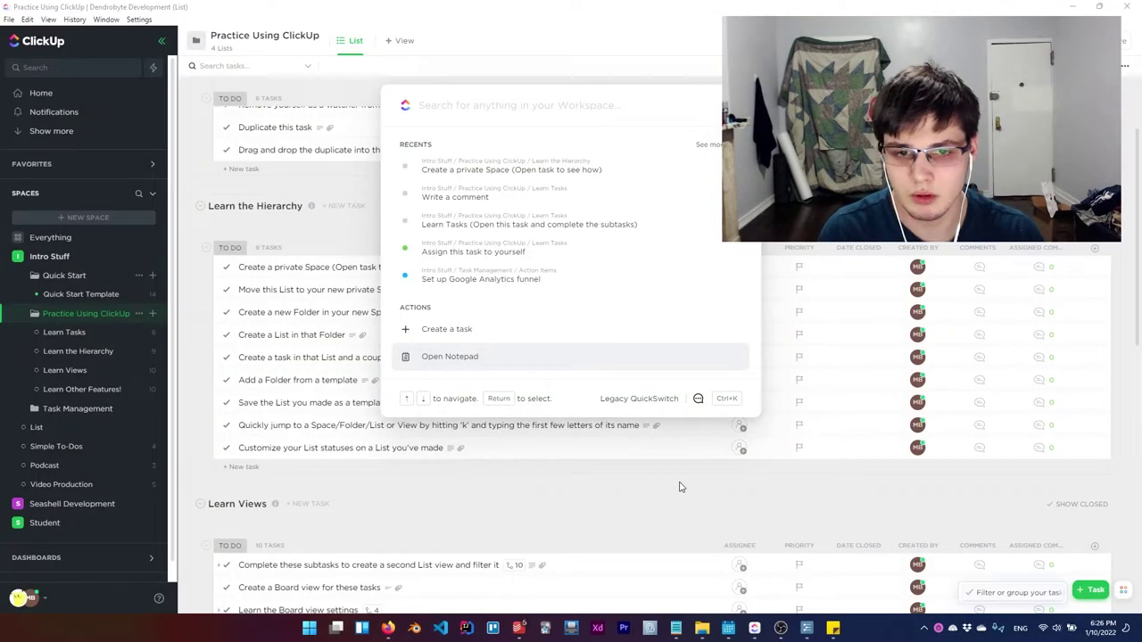
{"action": "key", "text": "Escape"}
{"action": "scroll", "coordinate": [331, 265], "scroll_direction": "down", "scroll_amount": 4}
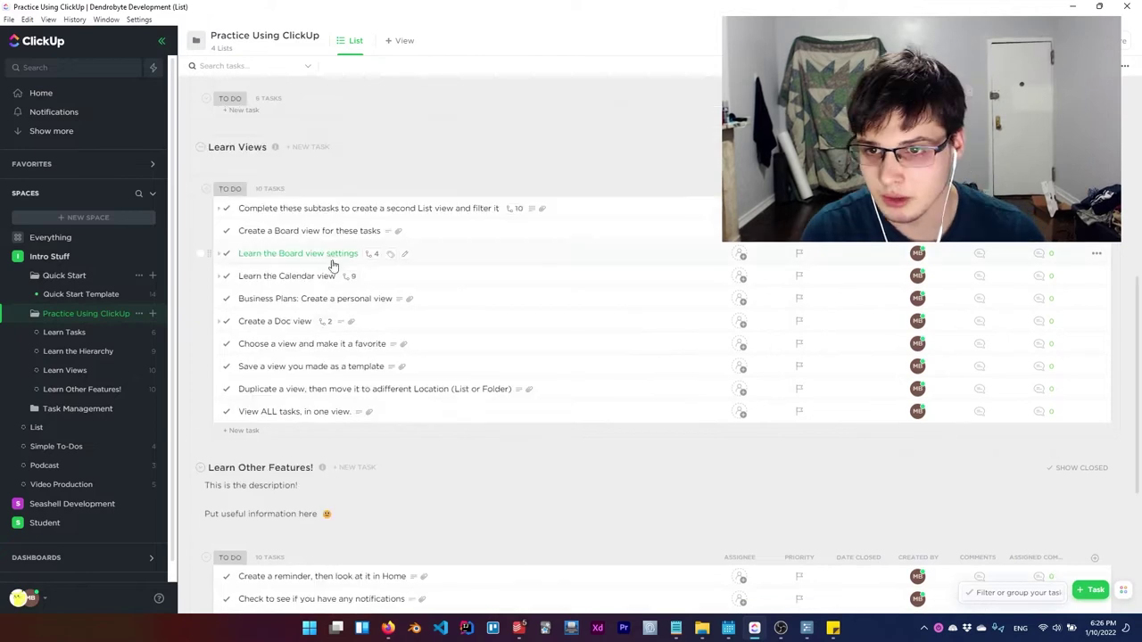
- Add a Calendar view to the Practice Using ClickUp folder
{"action": "left_click", "coordinate": [403, 41]}
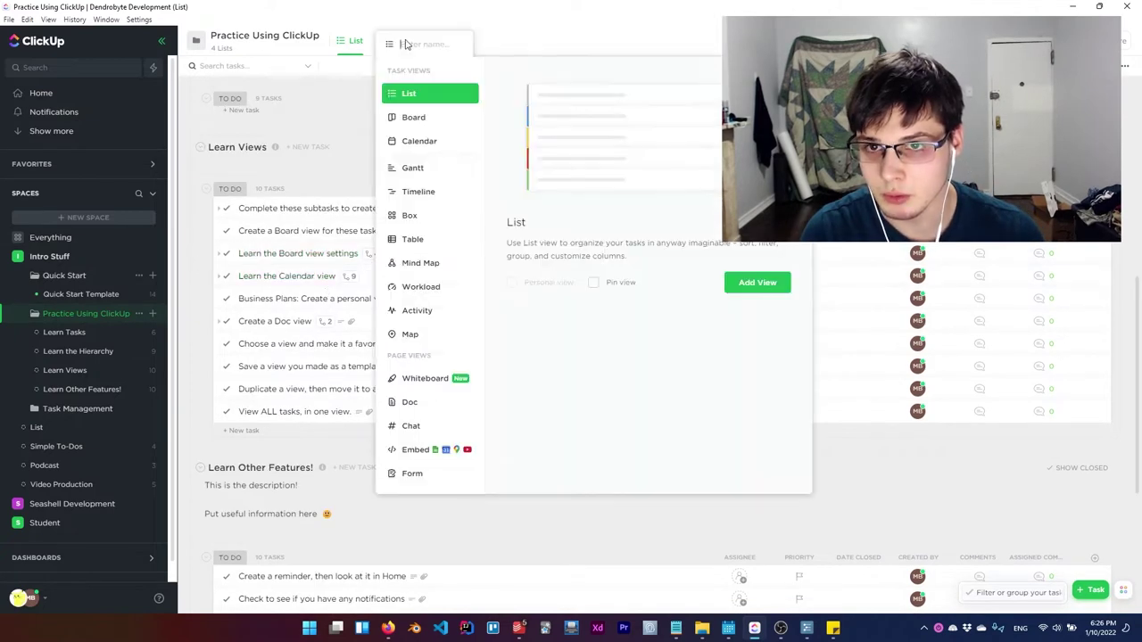
{"action": "left_click", "coordinate": [419, 143]}
{"action": "left_click", "coordinate": [755, 291]}
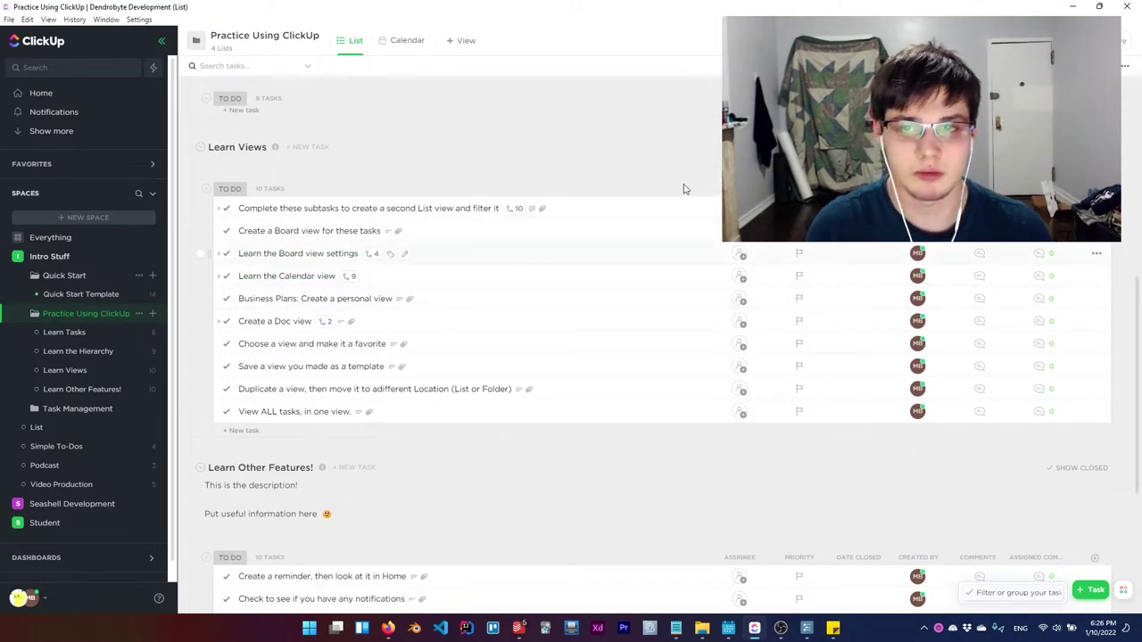
{"action": "scroll", "coordinate": [500, 308], "scroll_direction": "down", "scroll_amount": 2}
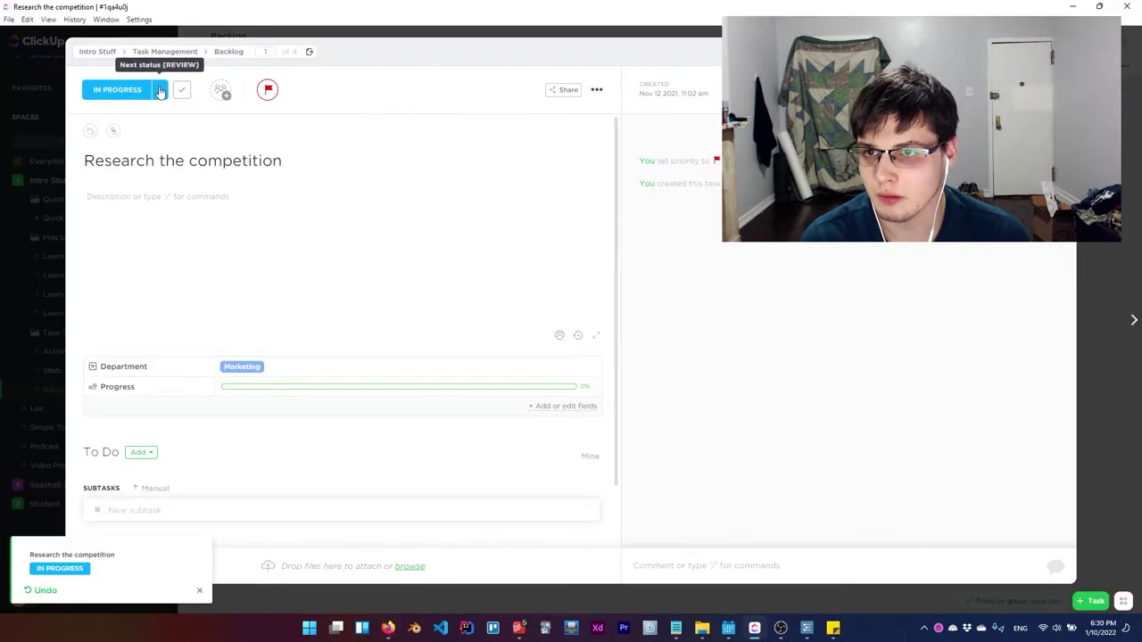
- Cycle Research the competition through Review and Complete, then reset it to To Do
{"action": "left_click", "coordinate": [157, 91]}
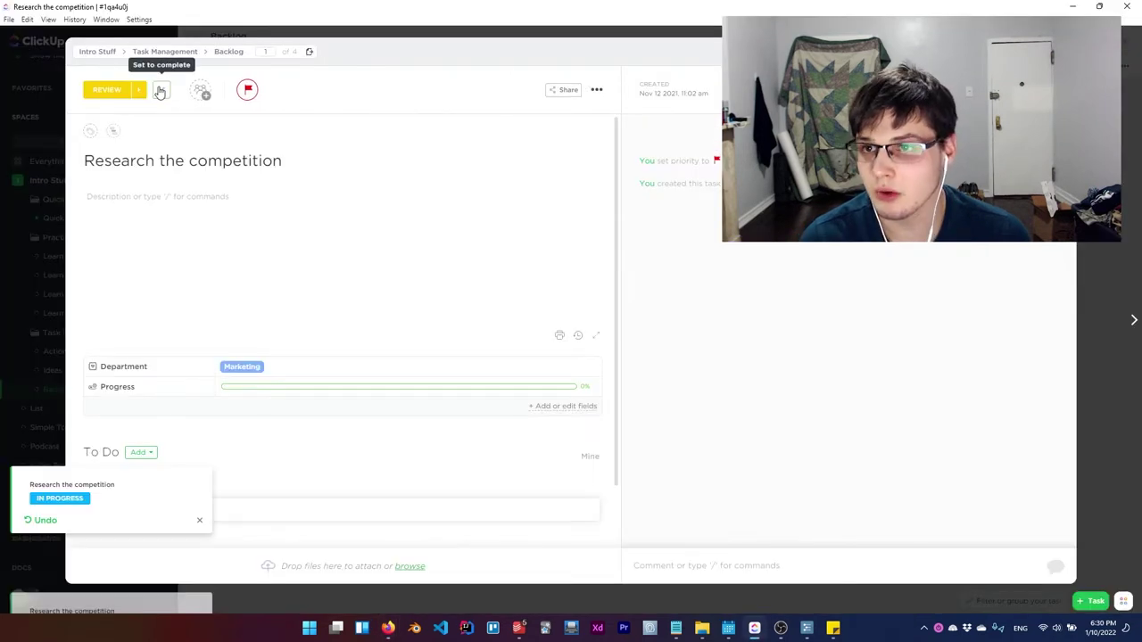
{"action": "left_click", "coordinate": [157, 91]}
{"action": "left_click", "coordinate": [154, 93]}
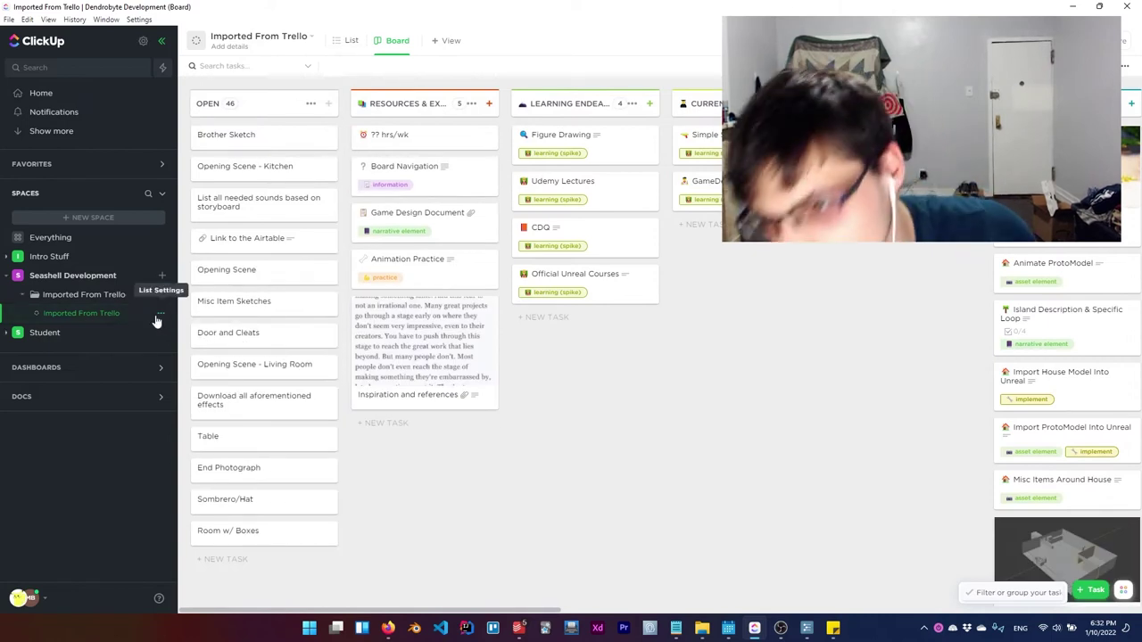
- Collapse the Seashell Design folder and browse the original Trello board through its Completed list
{"action": "left_click", "coordinate": [158, 317]}
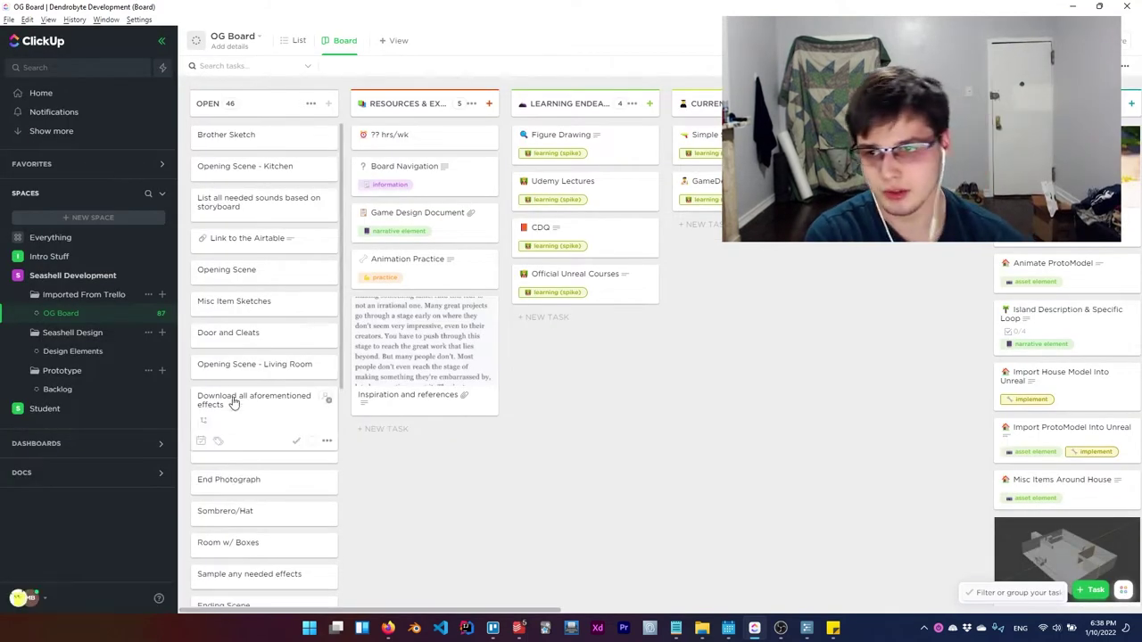
{"action": "left_click", "coordinate": [37, 333]}
{"action": "left_click", "coordinate": [493, 629]}
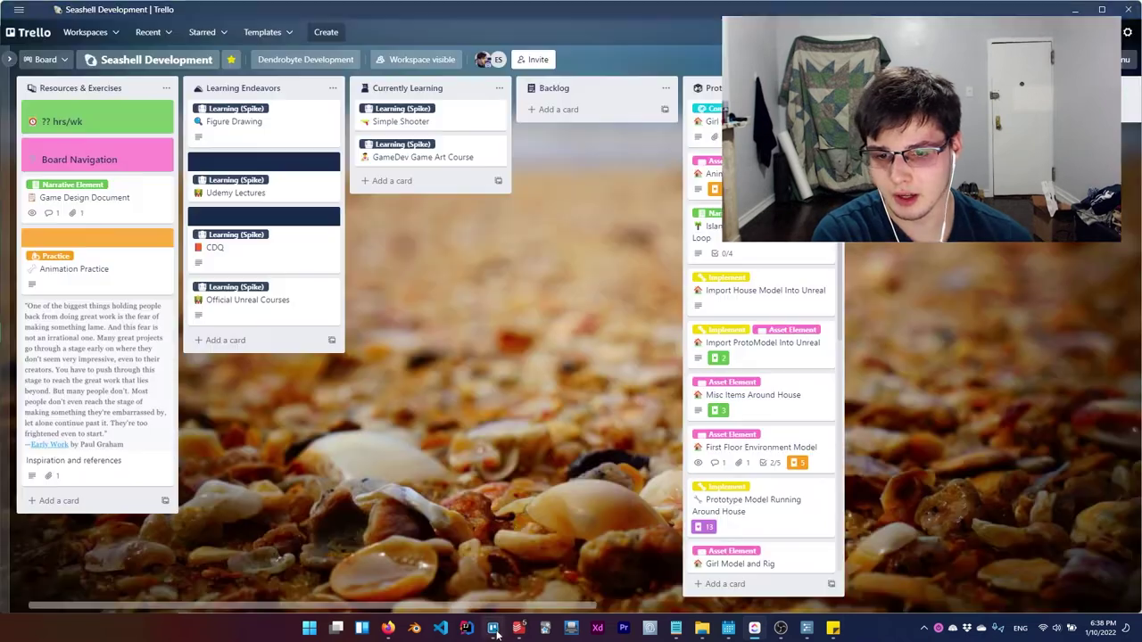
{"action": "scroll", "coordinate": [525, 525], "scroll_direction": "right", "scroll_amount": 3}
{"action": "scroll", "coordinate": [547, 124], "scroll_direction": "down", "scroll_amount": 5}
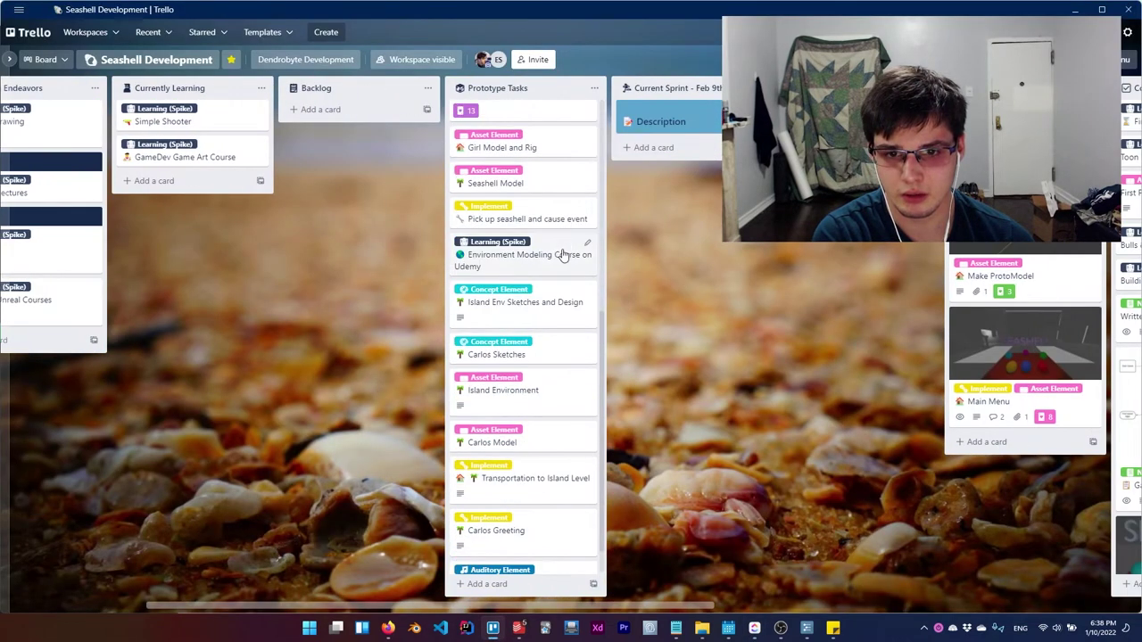
{"action": "scroll", "coordinate": [573, 255], "scroll_direction": "up", "scroll_amount": 5}
{"action": "scroll", "coordinate": [473, 350], "scroll_direction": "right", "scroll_amount": 5}
{"action": "left_click_drag", "start_coordinate": [310, 330], "coordinate": [263, 328]}
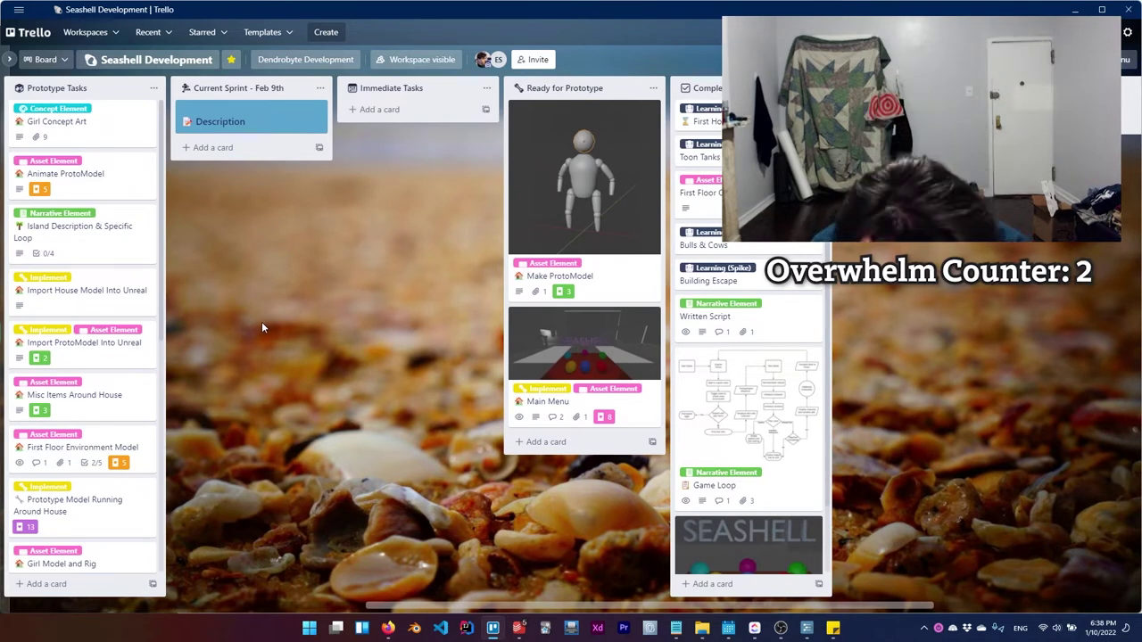
{"action": "key", "text": "alt+Tab"}
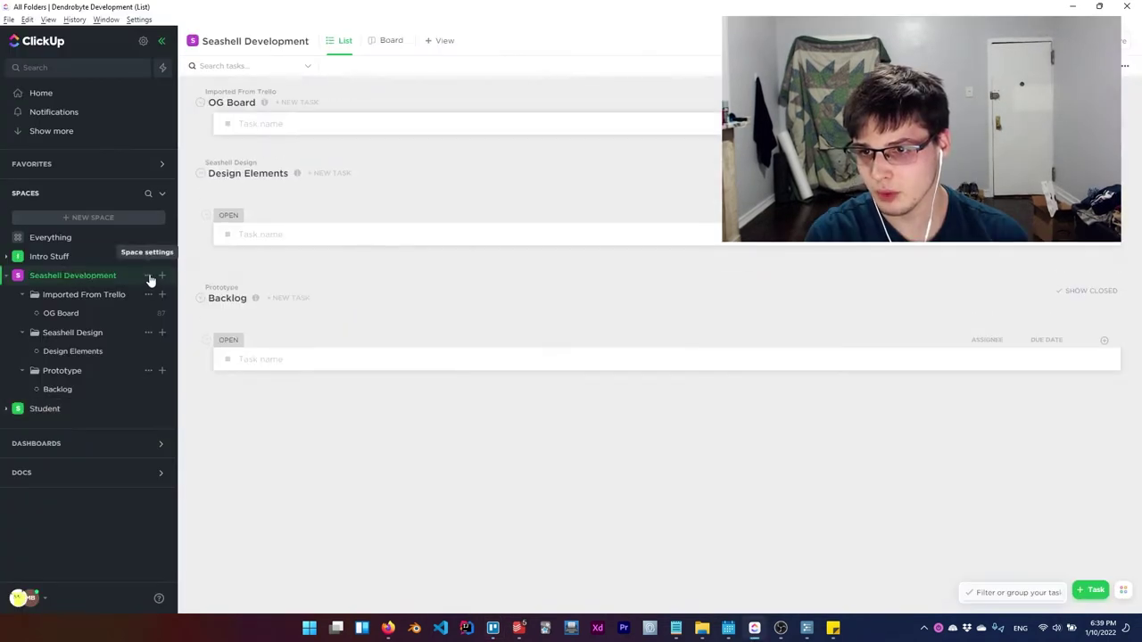
- Check the Seashell Development space settings, then bring up the All Things list's settings
{"action": "left_click", "coordinate": [159, 275]}
{"action": "left_click", "coordinate": [607, 330]}
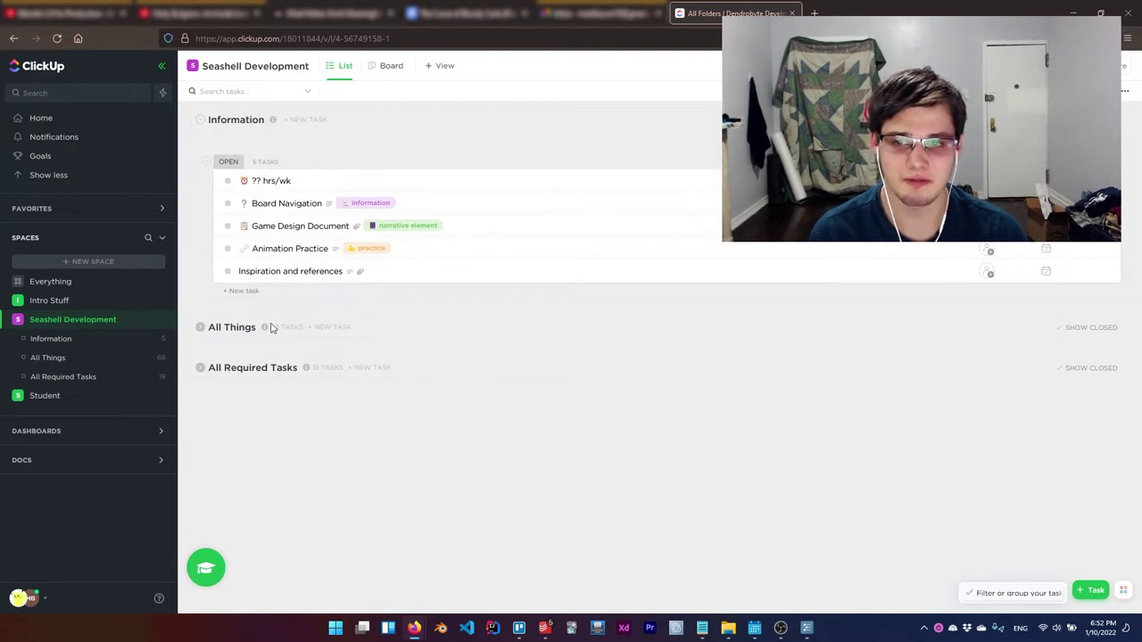
{"action": "left_click", "coordinate": [202, 335]}
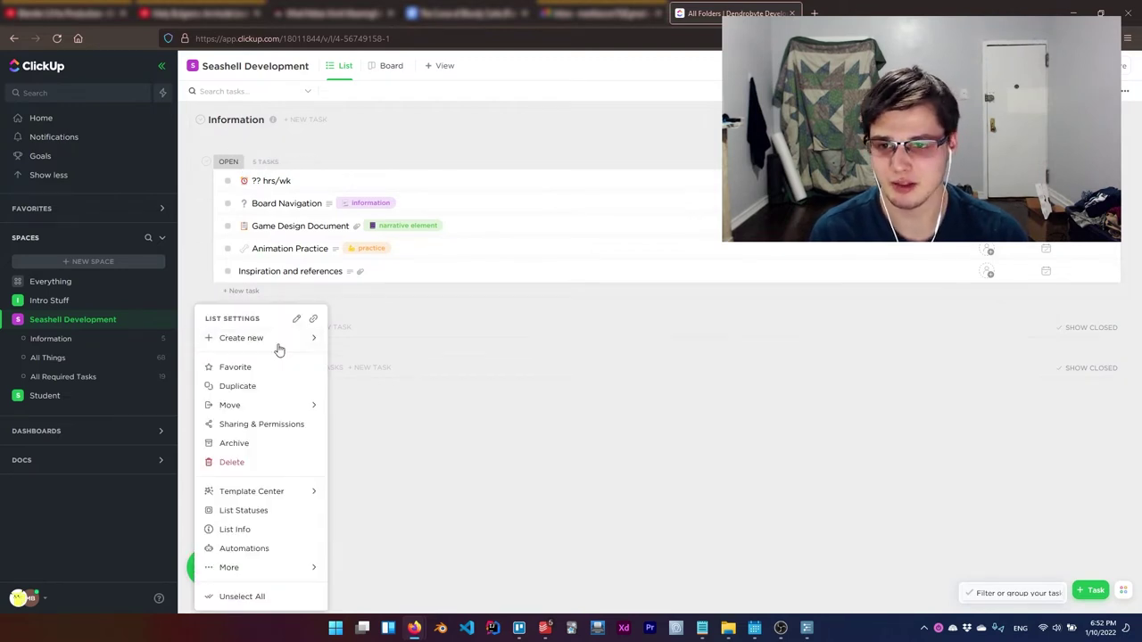
- Step First Hour in Unreal Engine through its statuses and back to OPEN
{"action": "left_click", "coordinate": [208, 352]}
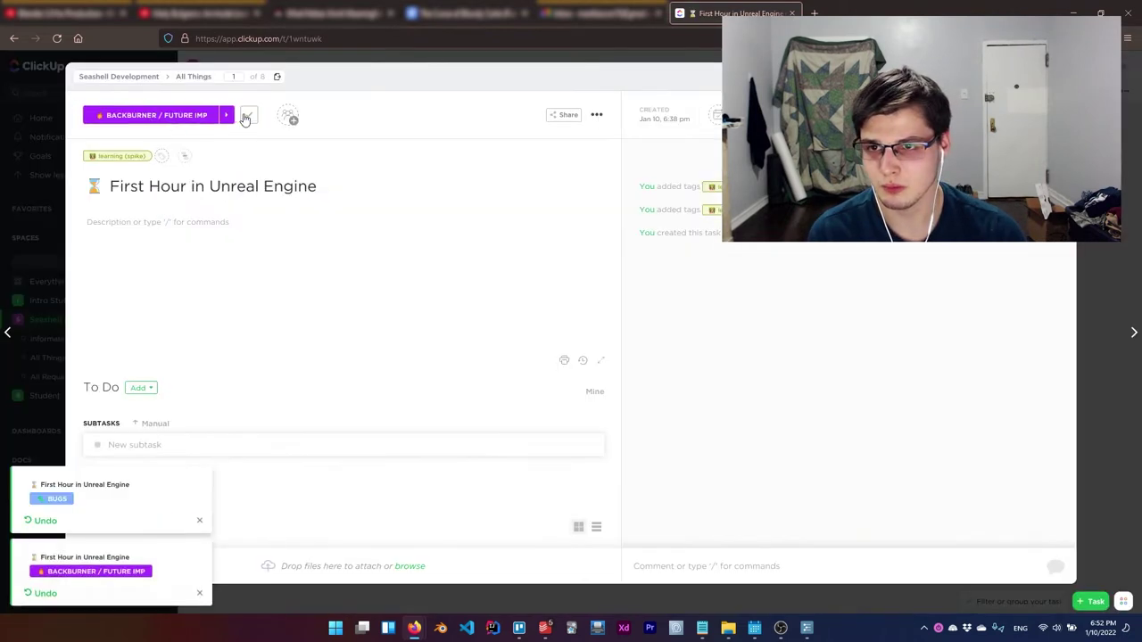
{"action": "left_click", "coordinate": [219, 115]}
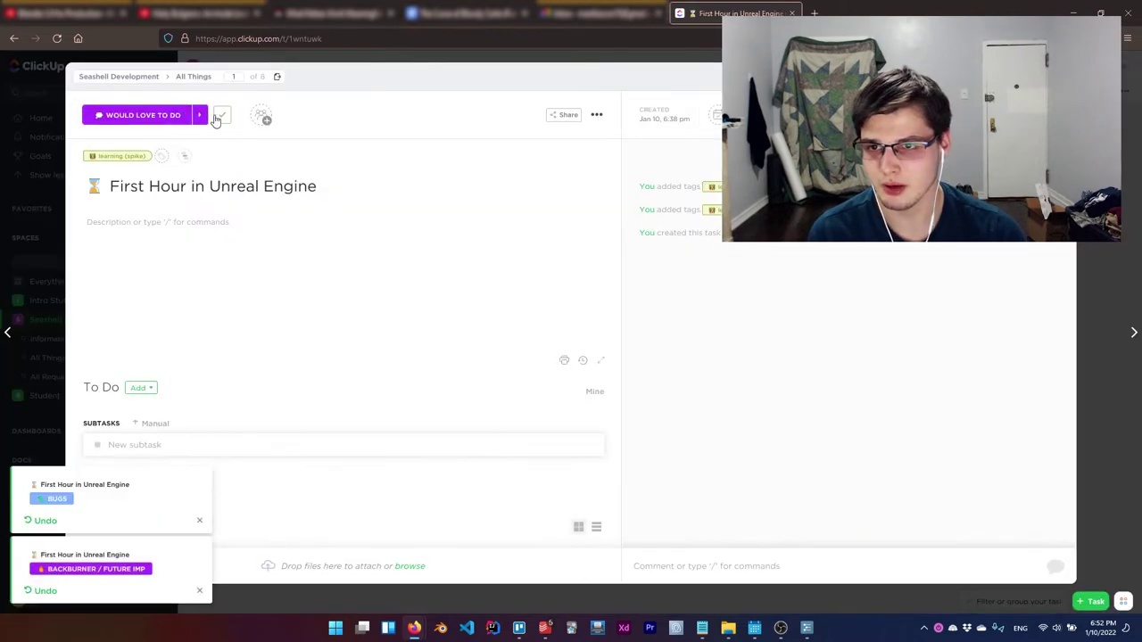
{"action": "left_click", "coordinate": [221, 114]}
{"action": "left_click", "coordinate": [141, 119]}
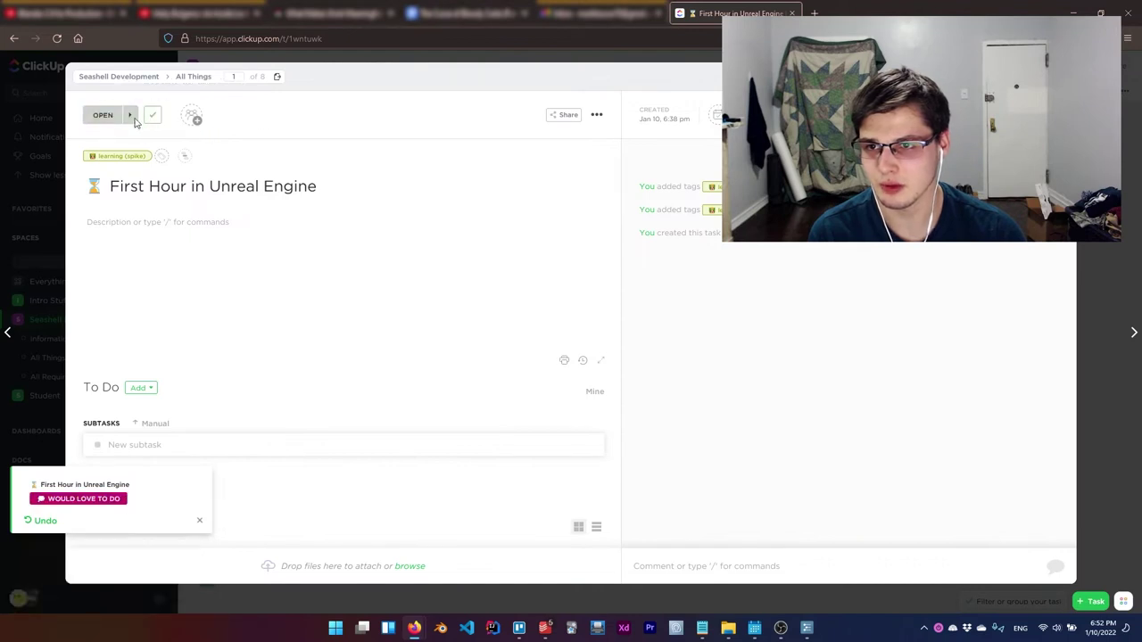
{"action": "left_click", "coordinate": [135, 120]}
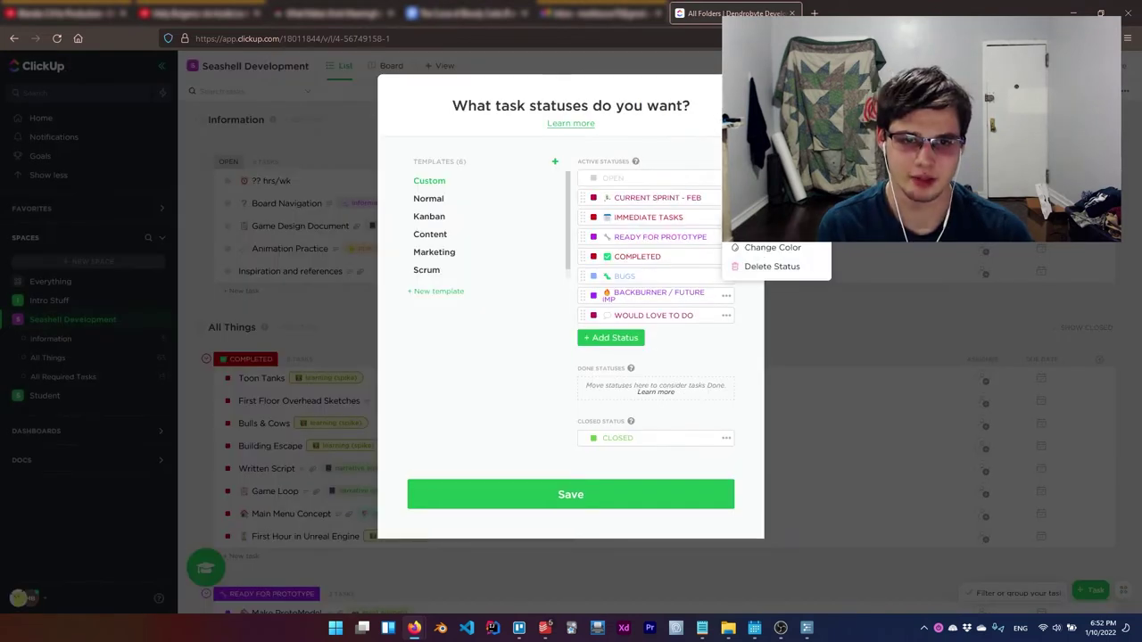
- Delete CURRENT SPRINT - FEB, IMMEDIATE TASKS, READY FOR PROTOTYPE, COMPLETED and others, moving all tasks to OPEN
{"action": "left_click", "coordinate": [772, 266]}
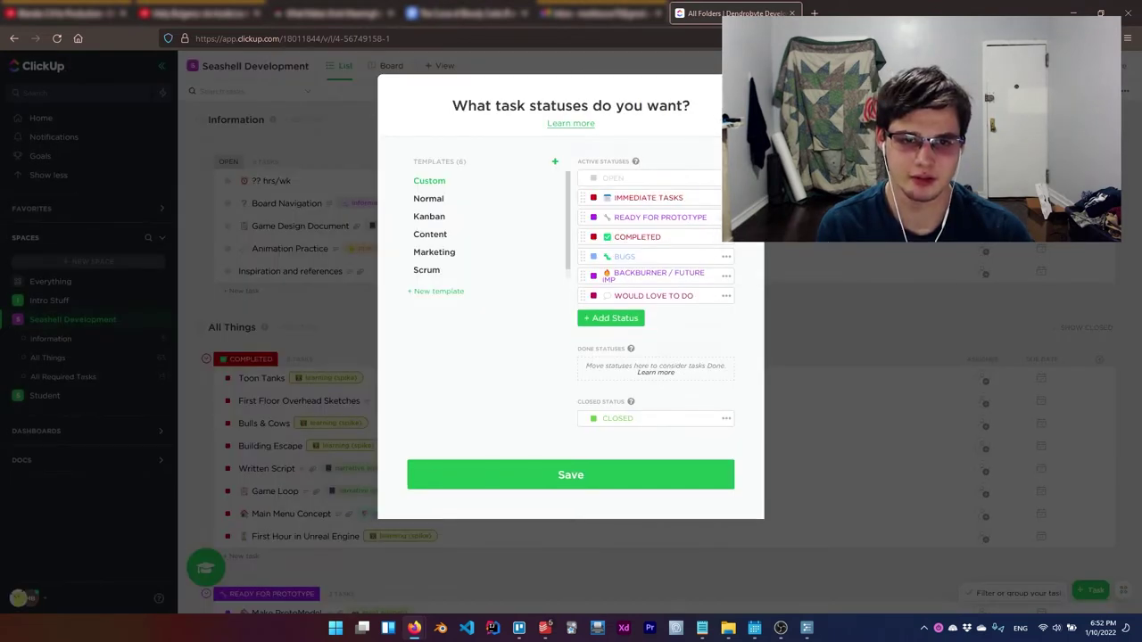
{"action": "left_click", "coordinate": [757, 267]}
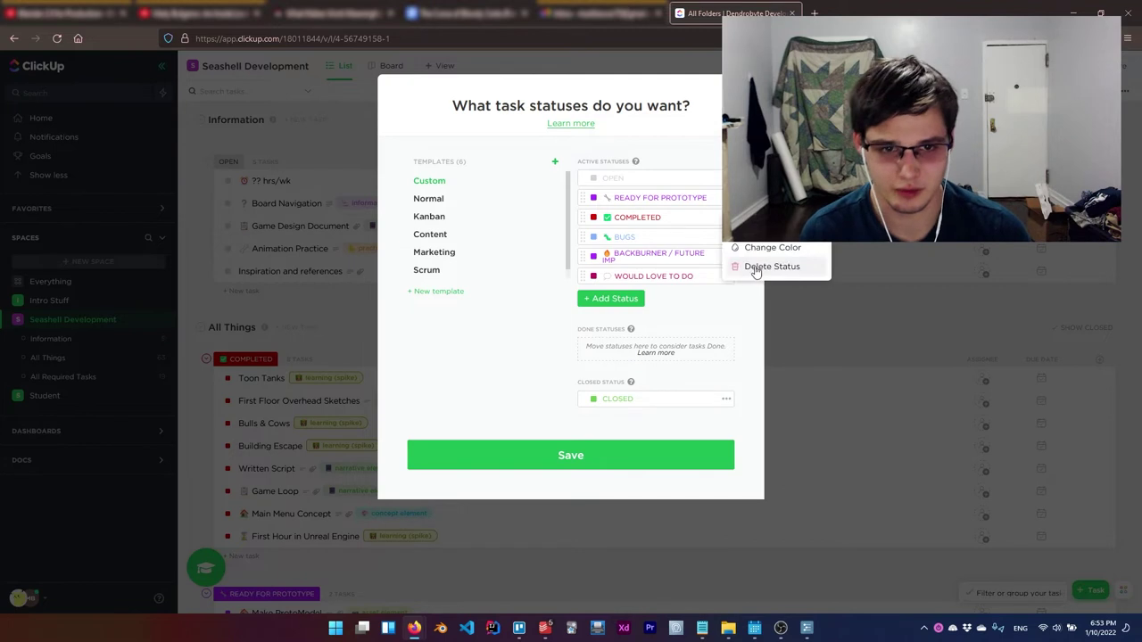
{"action": "left_click", "coordinate": [755, 268]}
{"action": "left_click", "coordinate": [772, 267]}
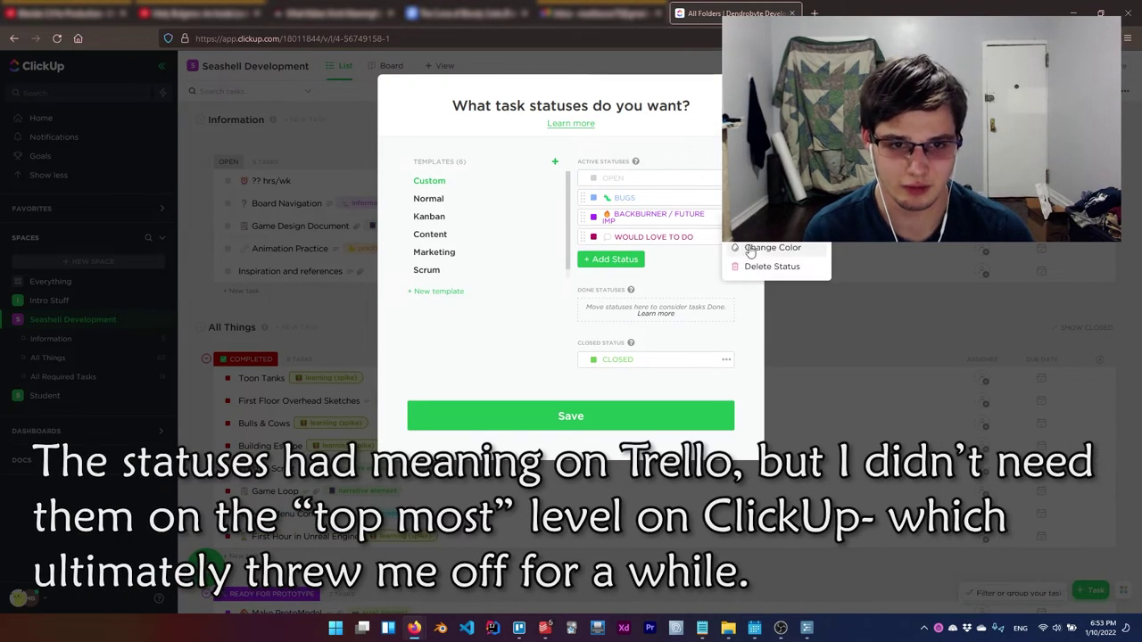
{"action": "left_click", "coordinate": [759, 267]}
{"action": "left_click", "coordinate": [759, 267]}
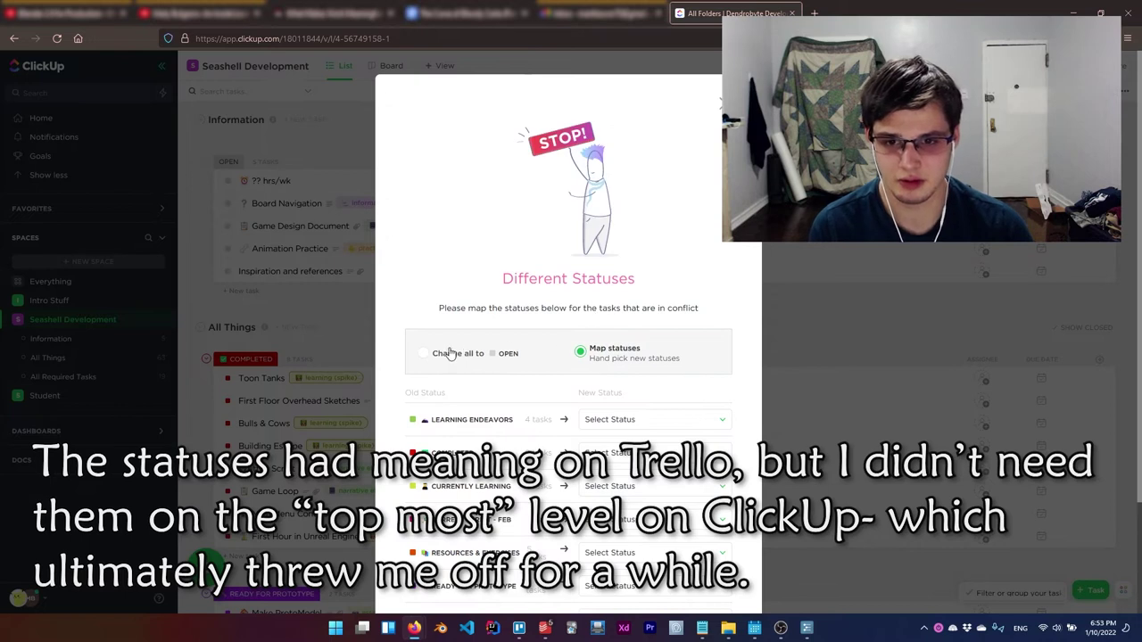
{"action": "left_click", "coordinate": [450, 354]}
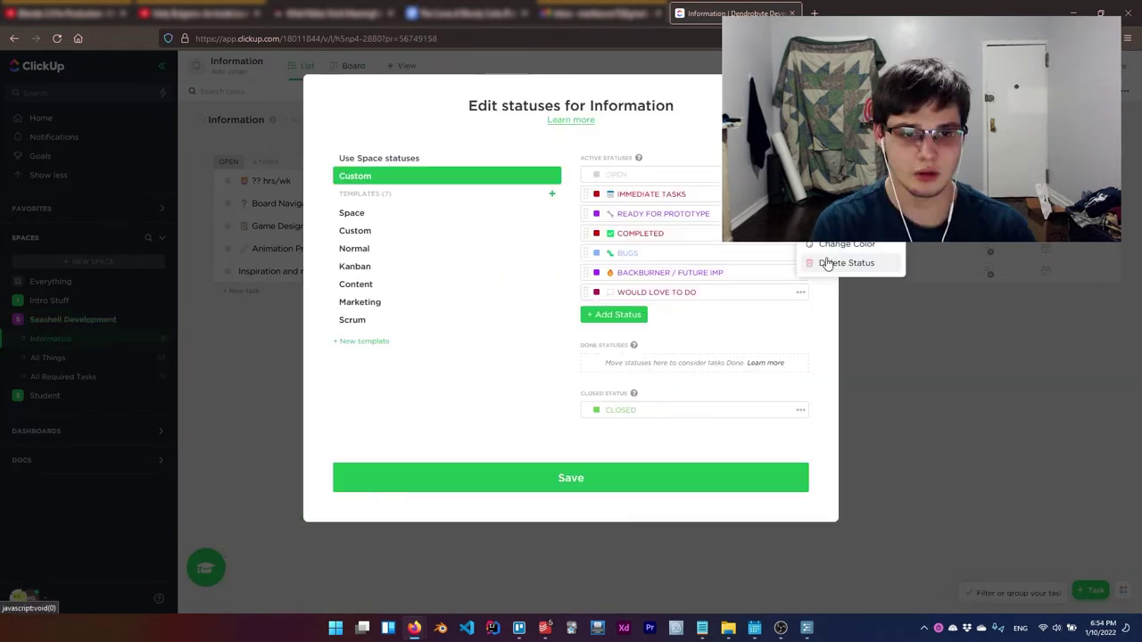
- Remove READY FOR PROTOTYPE and other unneeded statuses from the Information list
{"action": "left_click", "coordinate": [829, 263]}
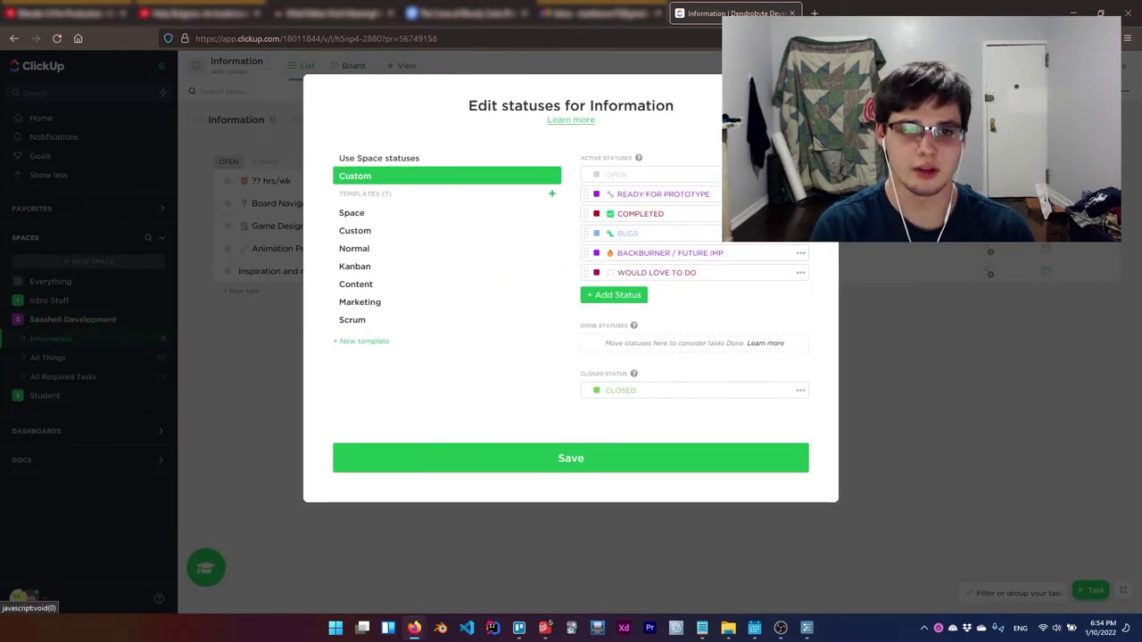
{"action": "left_click", "coordinate": [827, 268]}
{"action": "left_click", "coordinate": [834, 262]}
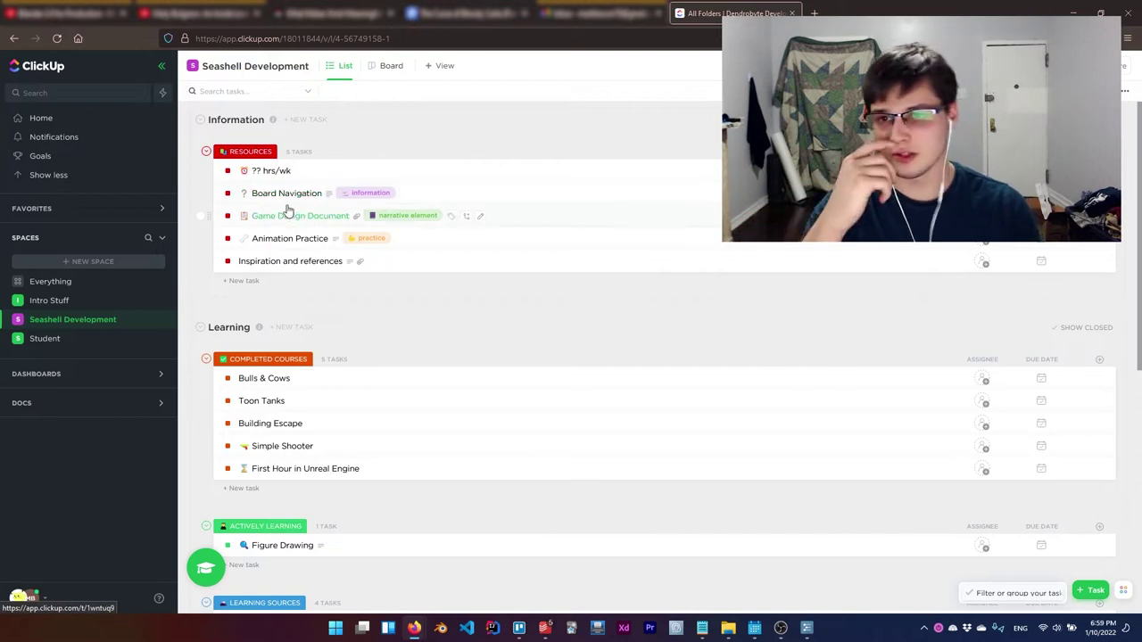
- Expand Seashell Development in the sidebar and start a new list from its space menu
{"action": "scroll", "coordinate": [392, 256], "scroll_direction": "down", "scroll_amount": 5}
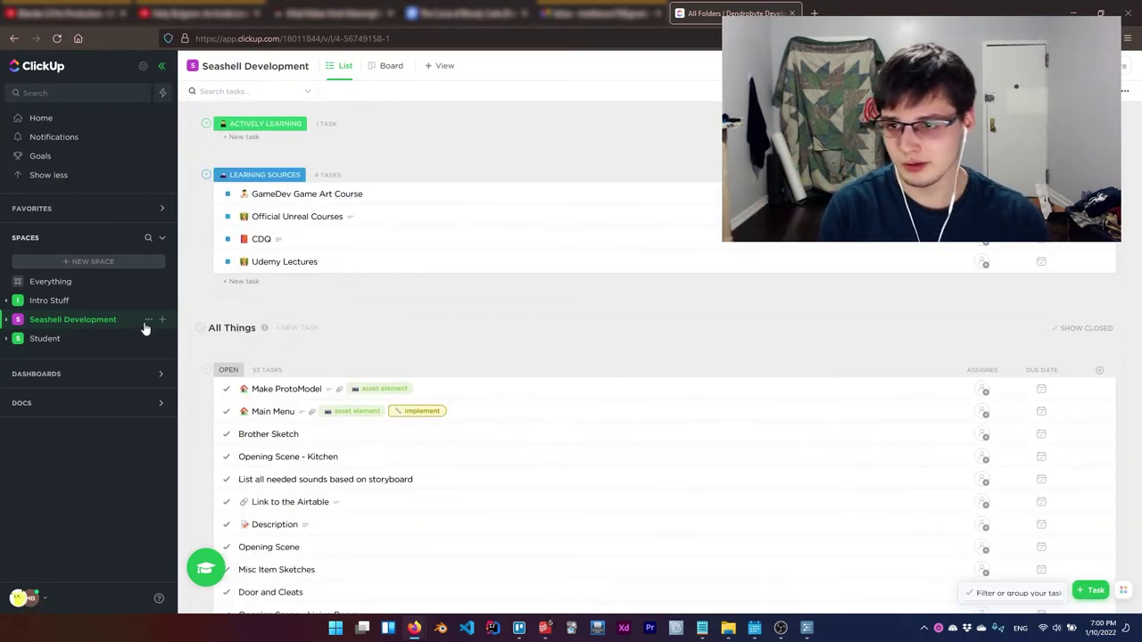
{"action": "left_click", "coordinate": [9, 320]}
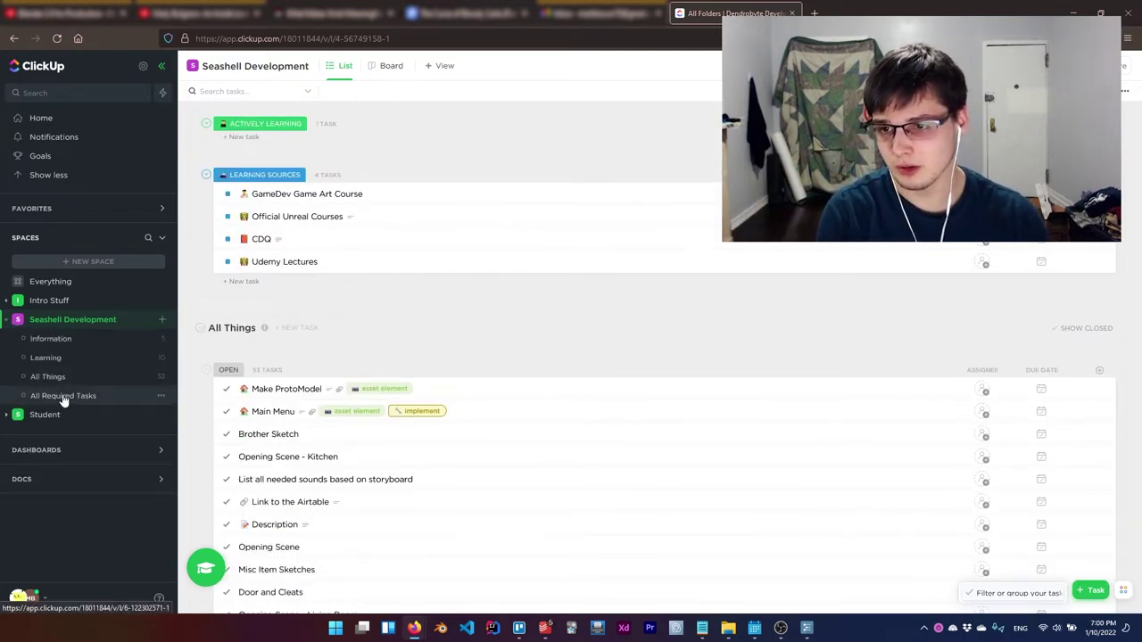
{"action": "left_click", "coordinate": [149, 321]}
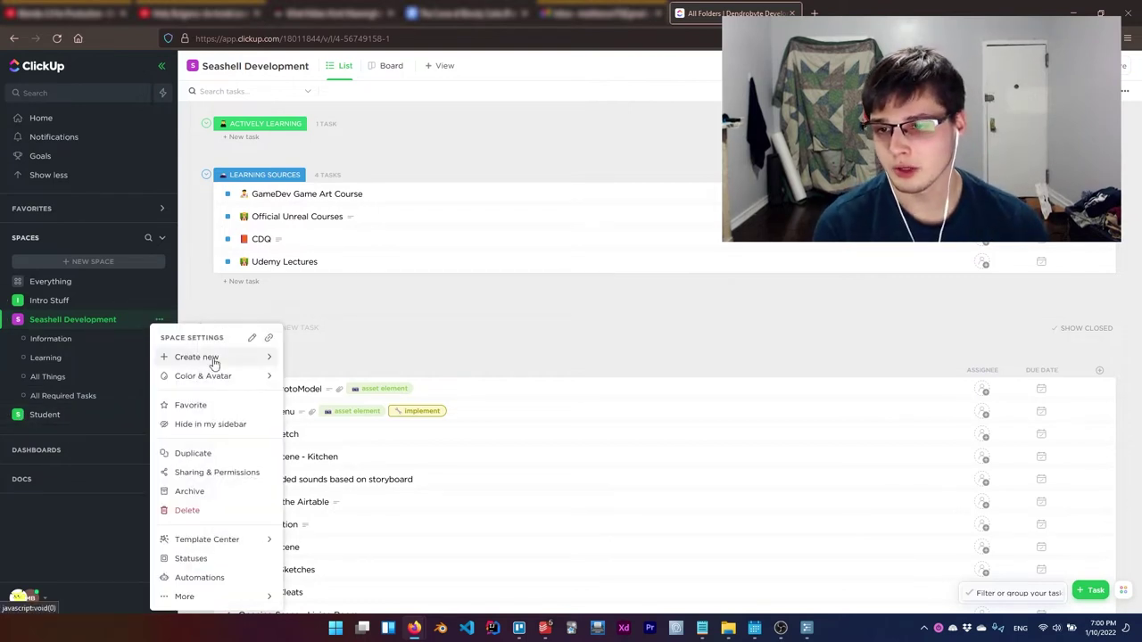
{"action": "mouse_move", "coordinate": [204, 357]}
{"action": "left_click", "coordinate": [316, 369]}
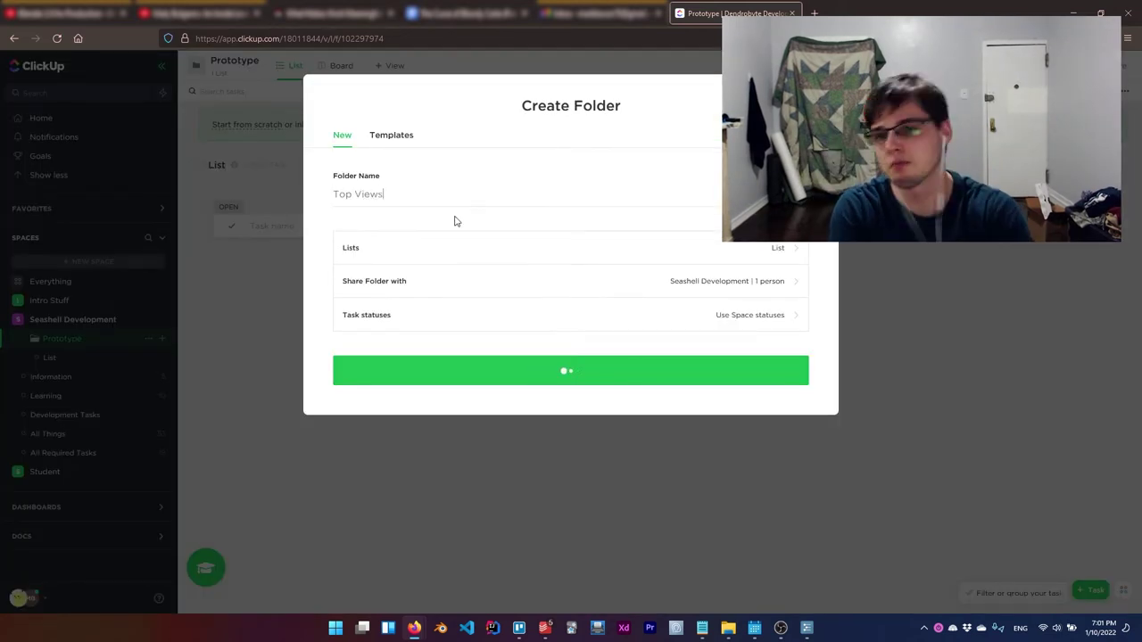
- Create the Top Views folder and open its Information list
{"action": "key", "text": "Return"}
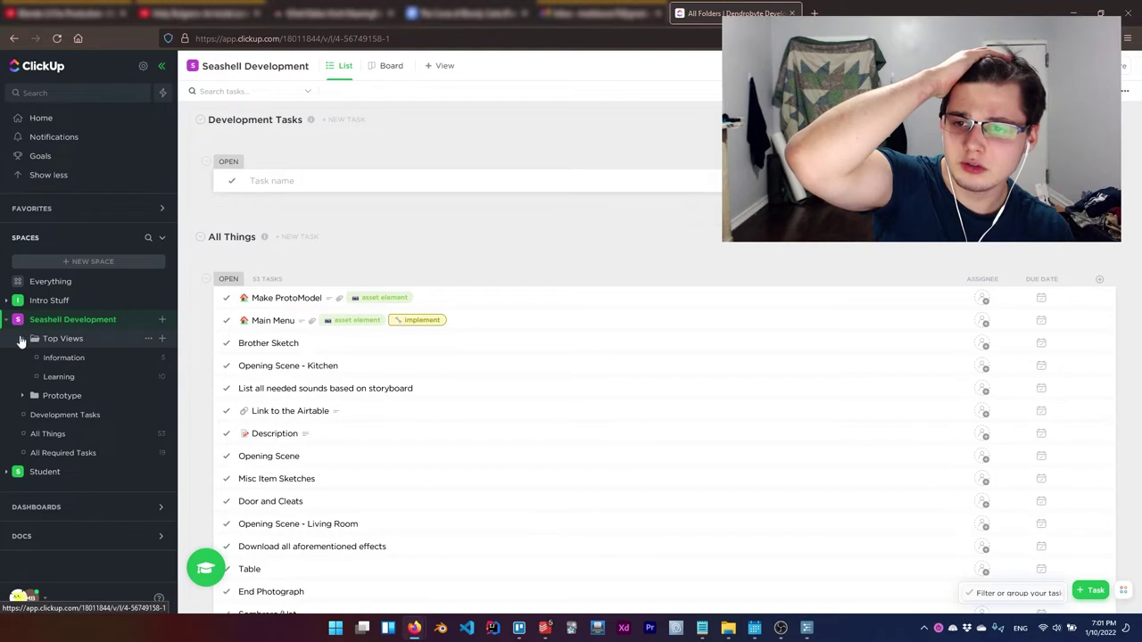
{"action": "left_click", "coordinate": [23, 339]}
{"action": "scroll", "coordinate": [407, 276], "scroll_direction": "down", "scroll_amount": 15}
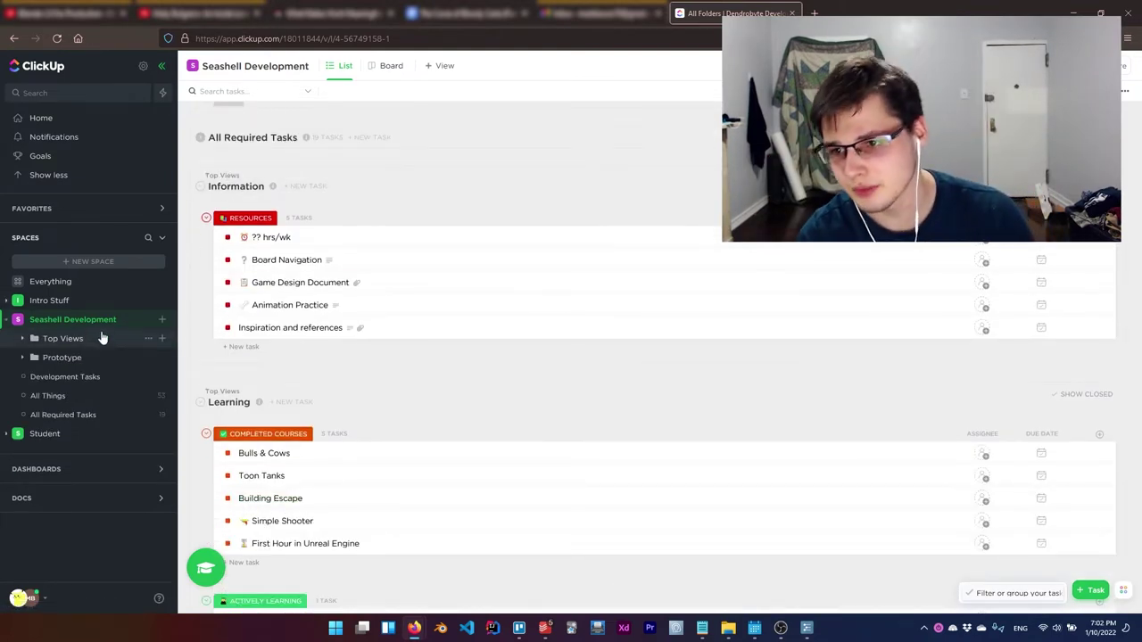
{"action": "left_click", "coordinate": [22, 339]}
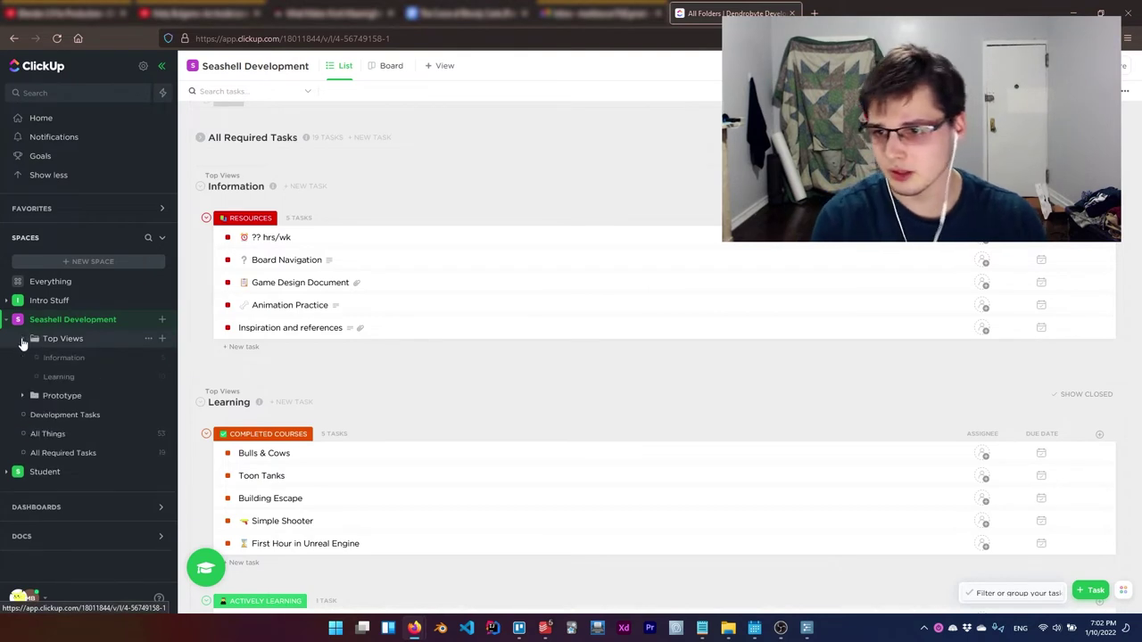
{"action": "left_click", "coordinate": [63, 357]}
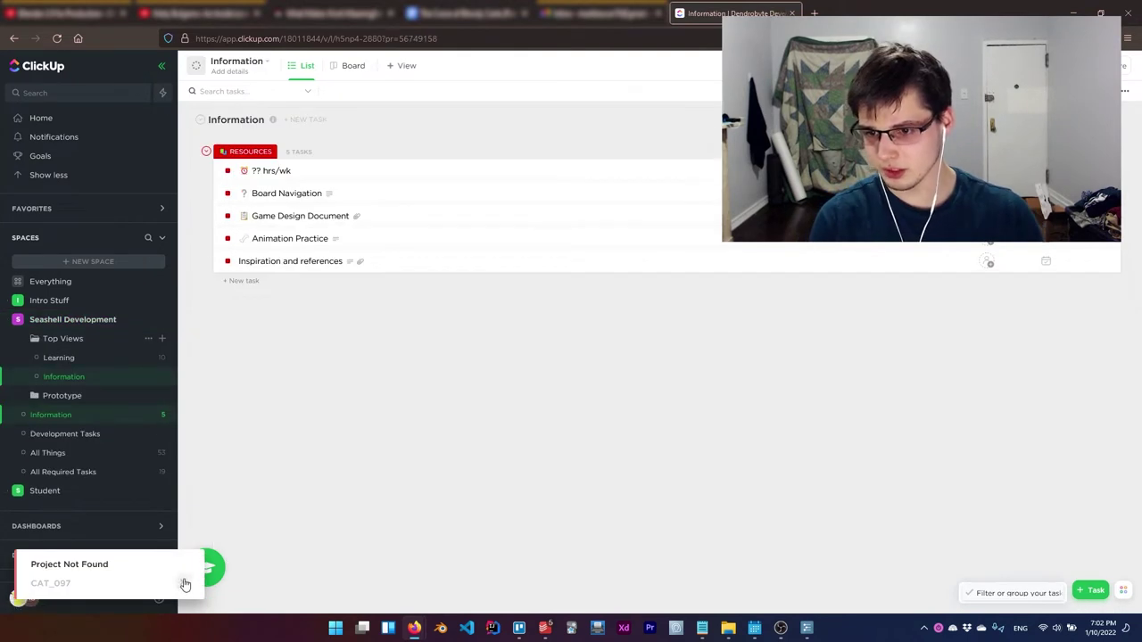
- Look at the All Things list, return to Information, and reload ClickUp with F5
{"action": "left_click", "coordinate": [49, 453]}
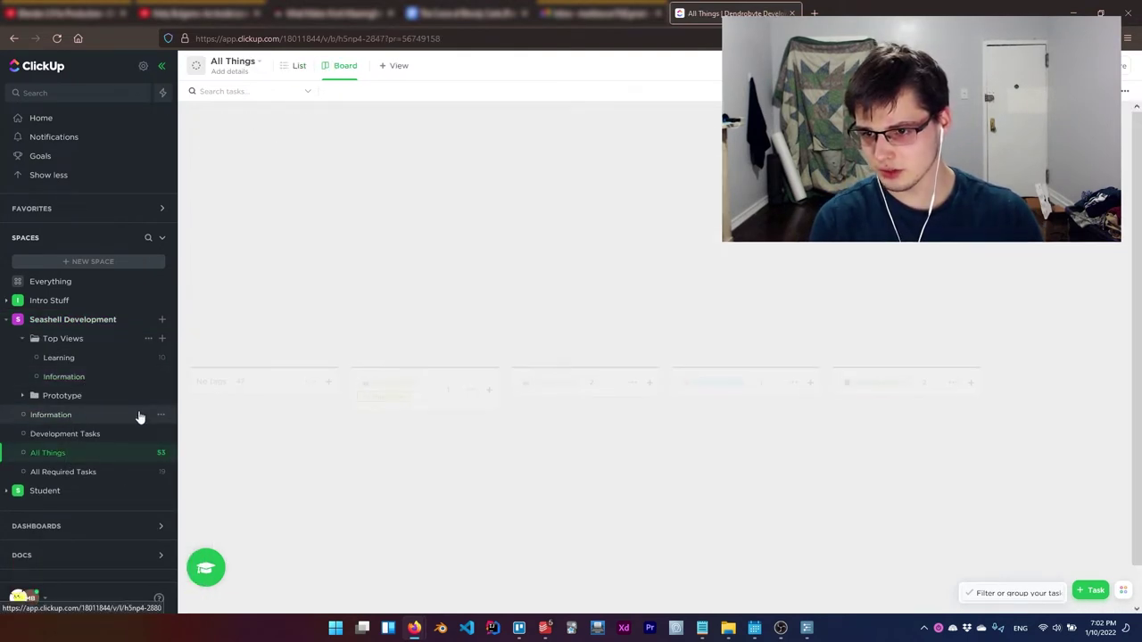
{"action": "left_click", "coordinate": [168, 381]}
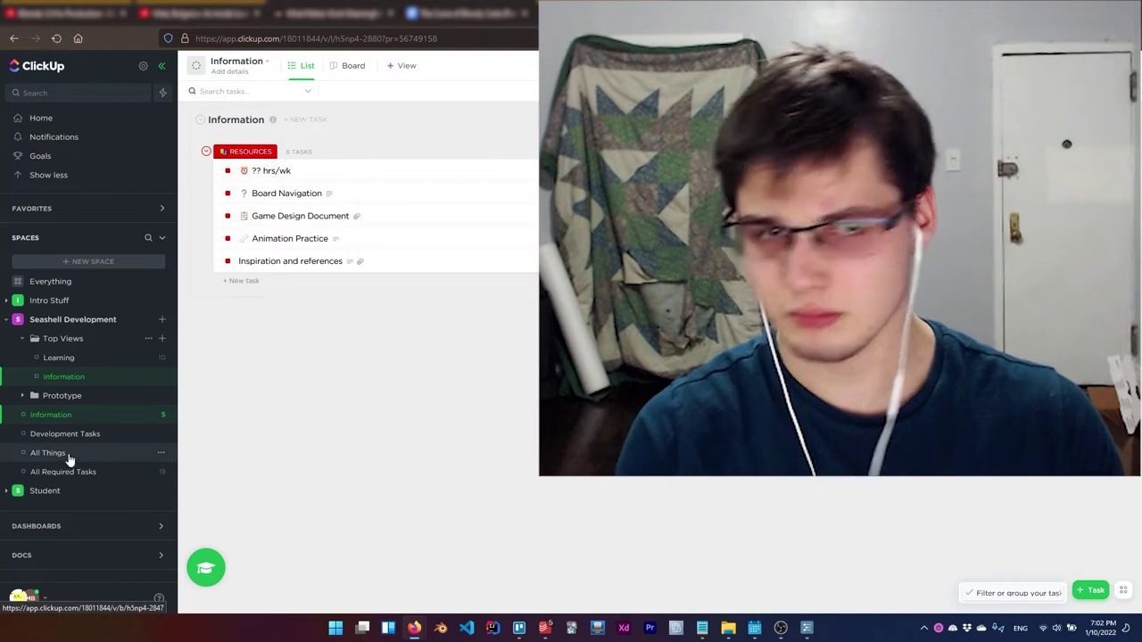
{"action": "key", "text": "F5"}
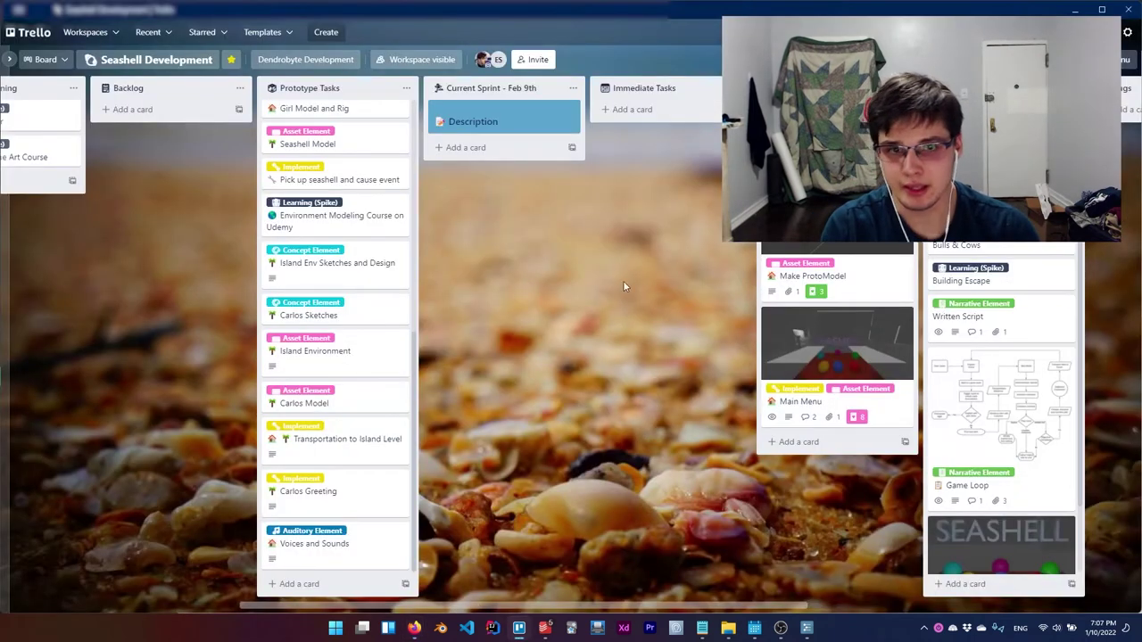
- Review the Island Description & Specific Loop and Girl Concept Art cards in Trello's Prototype Tasks list
{"action": "left_click_drag", "start_coordinate": [623, 280], "coordinate": [746, 269]}
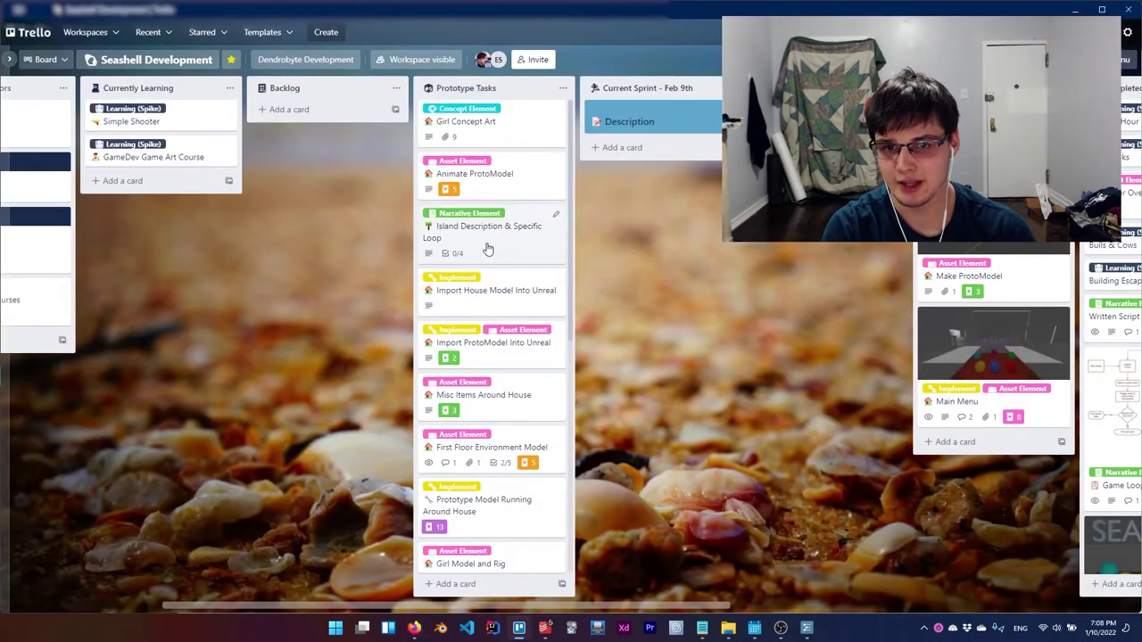
{"action": "left_click", "coordinate": [488, 242]}
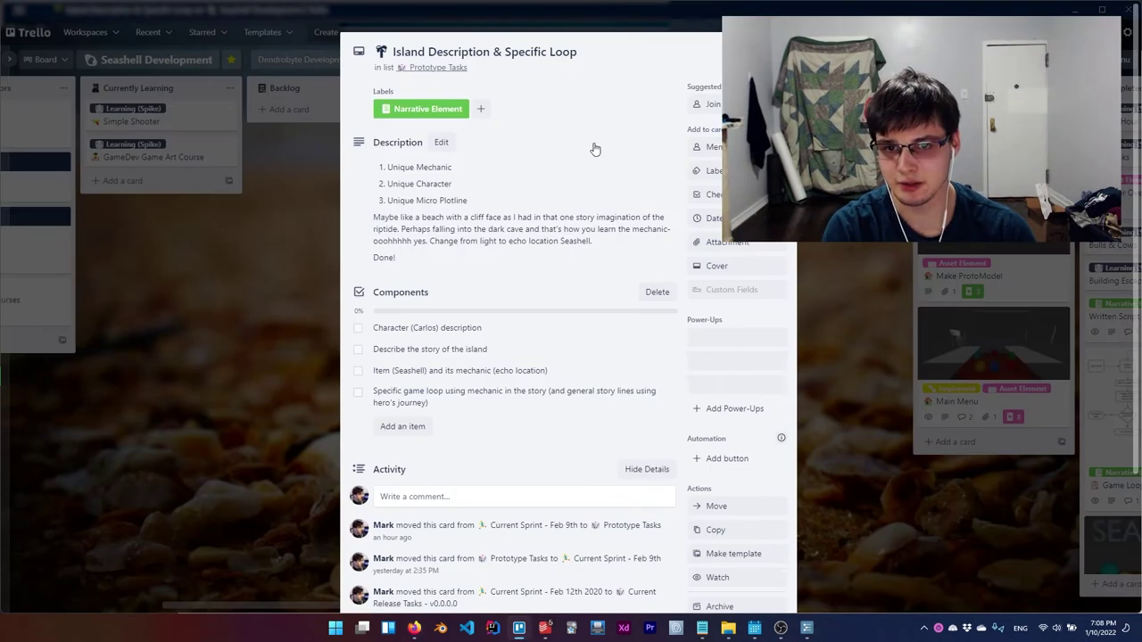
{"action": "left_click", "coordinate": [218, 455]}
{"action": "scroll", "coordinate": [482, 361], "scroll_direction": "down", "scroll_amount": 3}
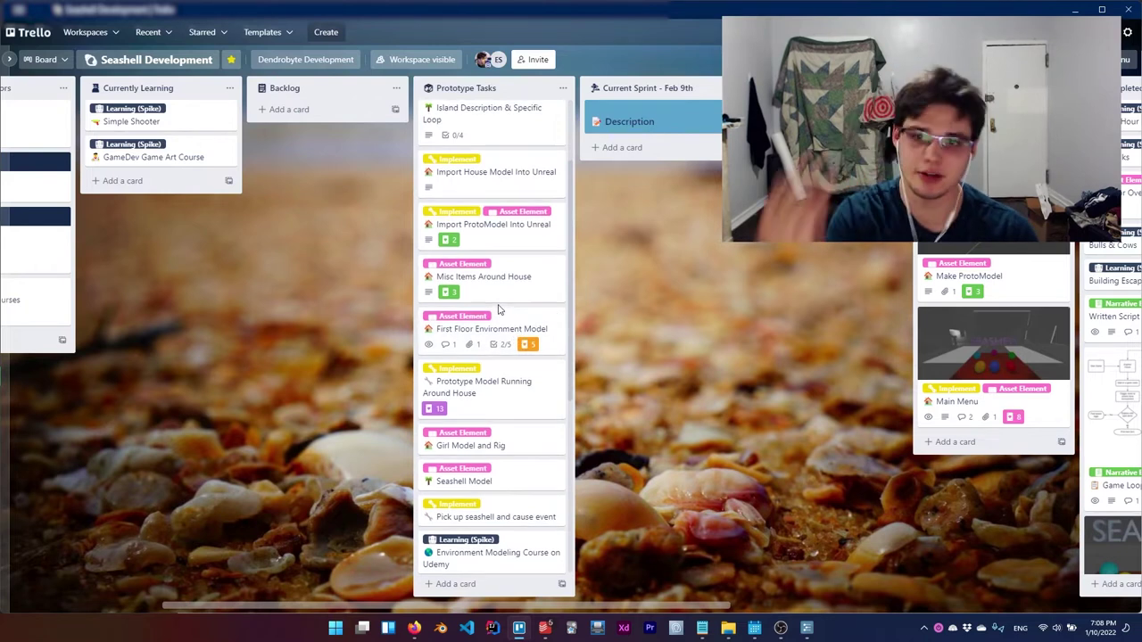
{"action": "scroll", "coordinate": [502, 312], "scroll_direction": "up", "scroll_amount": 2}
{"action": "left_click", "coordinate": [491, 116]}
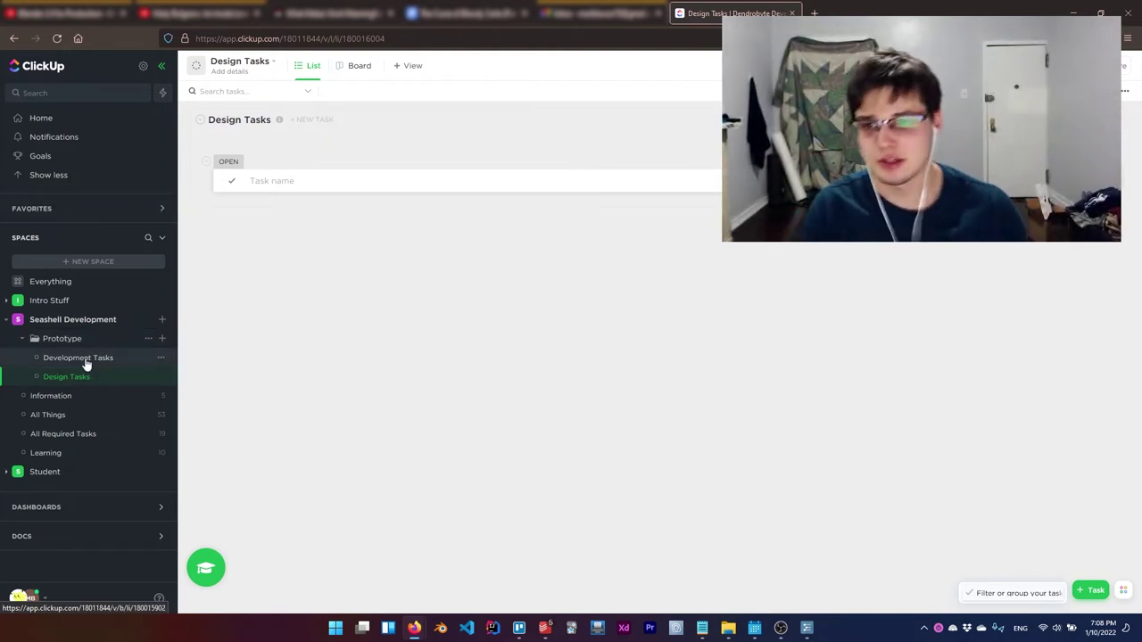
- Check the Notion Seashell page and Development Tasks, then settle on the All Things board
{"action": "left_click", "coordinate": [90, 415]}
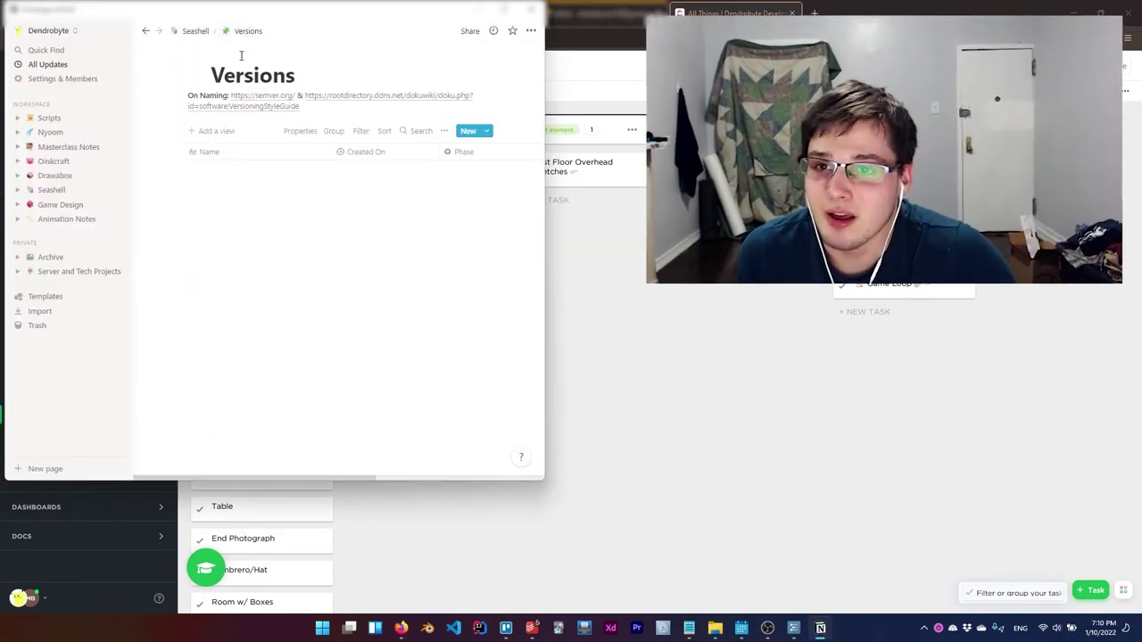
{"action": "left_click", "coordinate": [195, 31]}
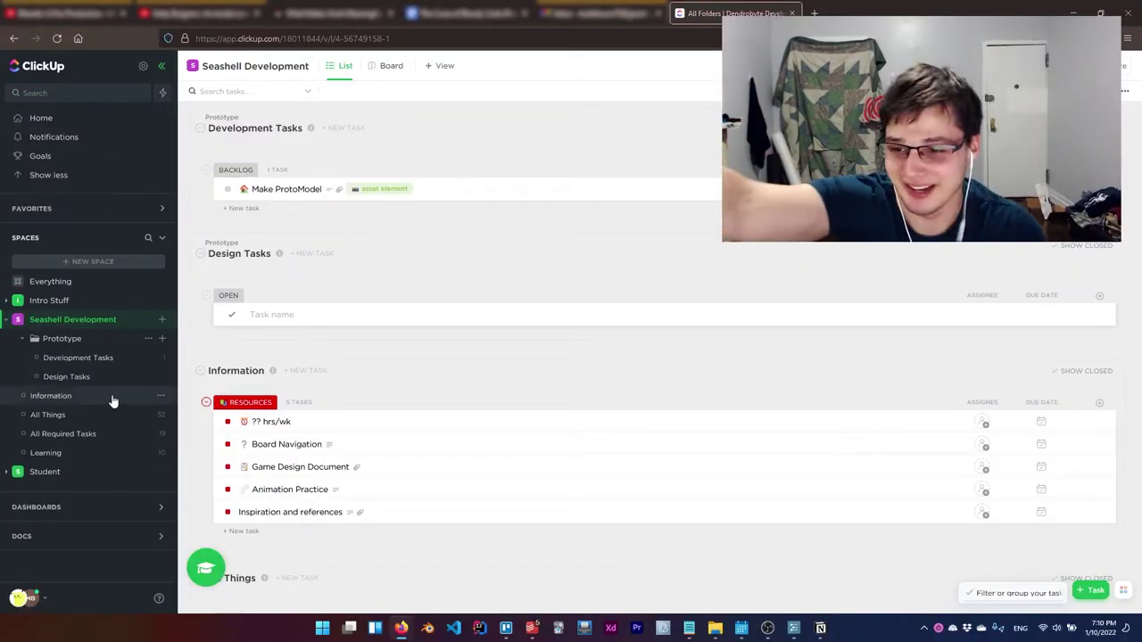
{"action": "left_click", "coordinate": [69, 358]}
{"action": "left_click", "coordinate": [60, 415]}
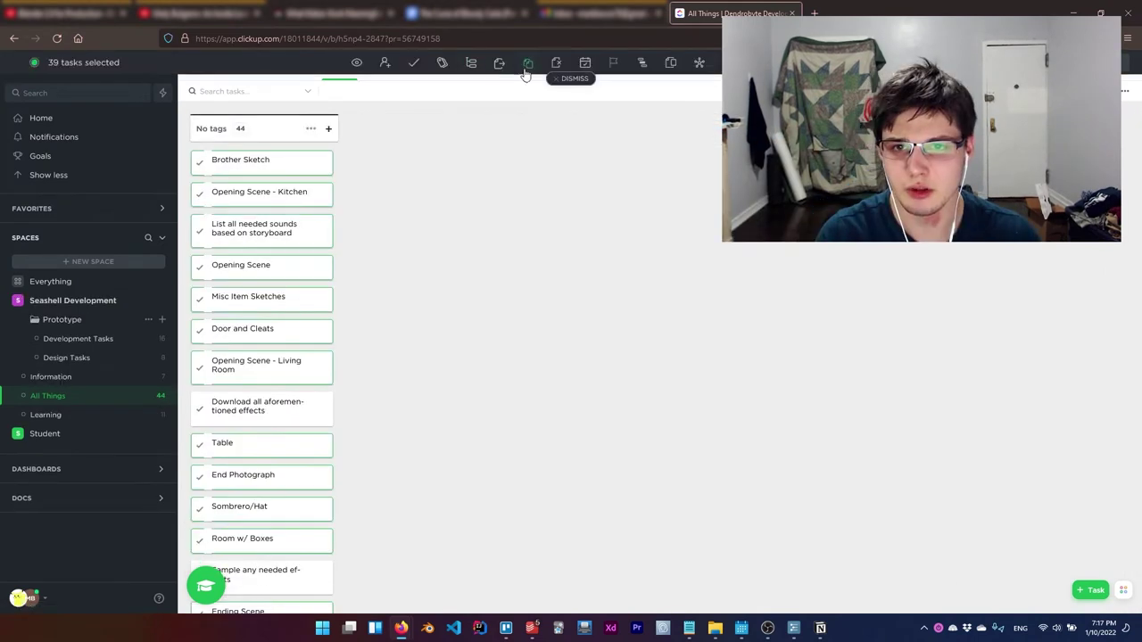
- Convert the selected All Things tasks into subtasks of Household Item Sketches
{"action": "left_click", "coordinate": [499, 62]}
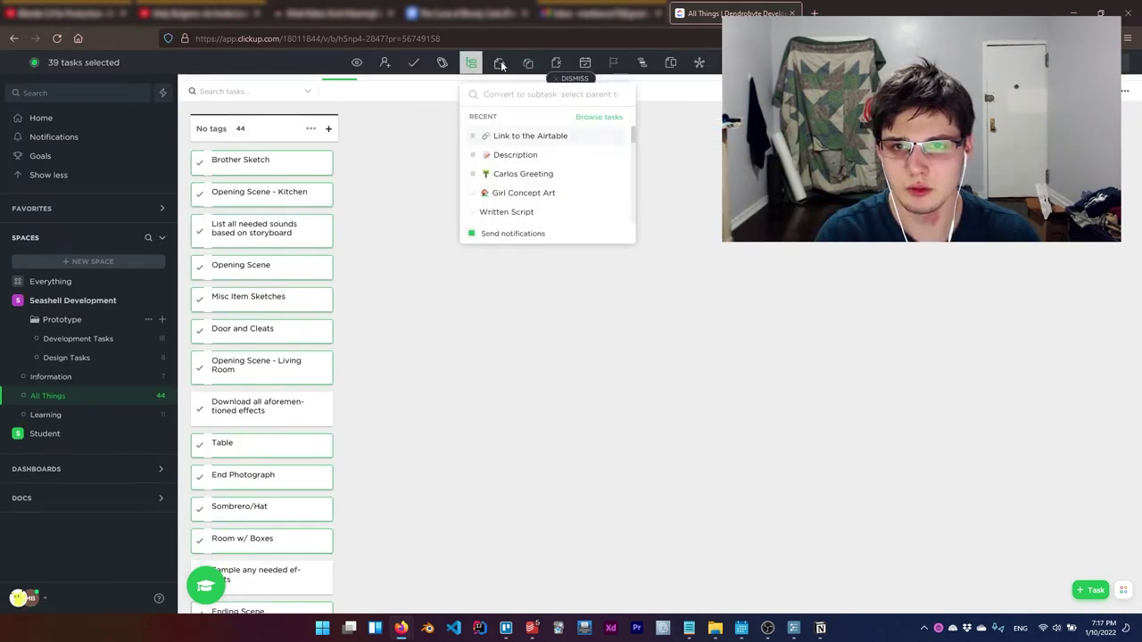
{"action": "left_click", "coordinate": [499, 62]}
{"action": "left_click", "coordinate": [472, 64]}
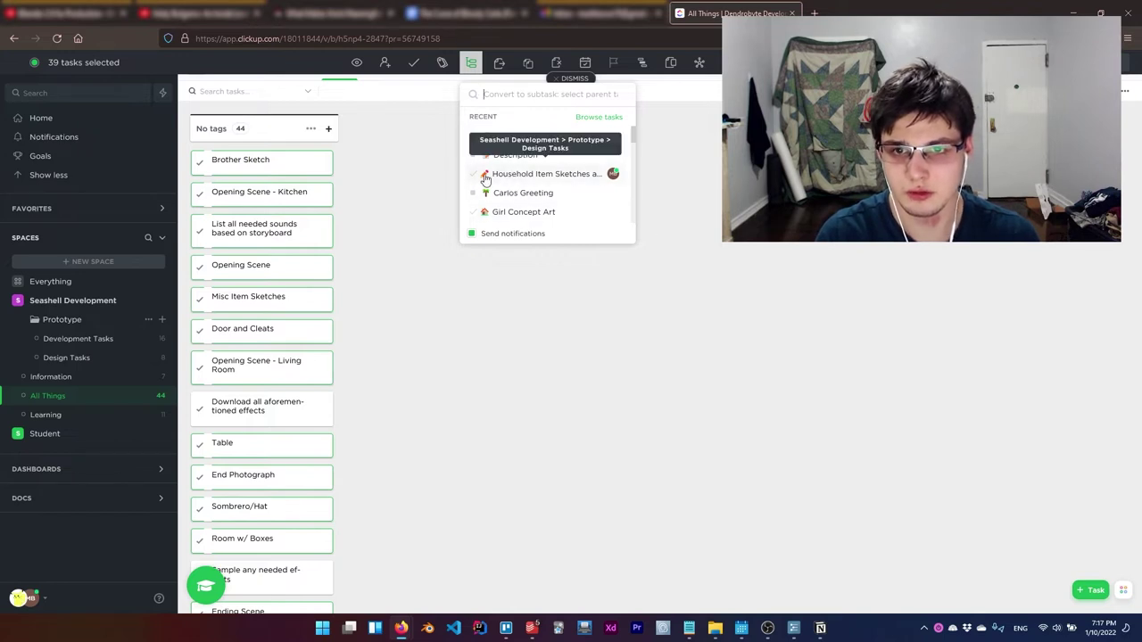
{"action": "left_click", "coordinate": [589, 174]}
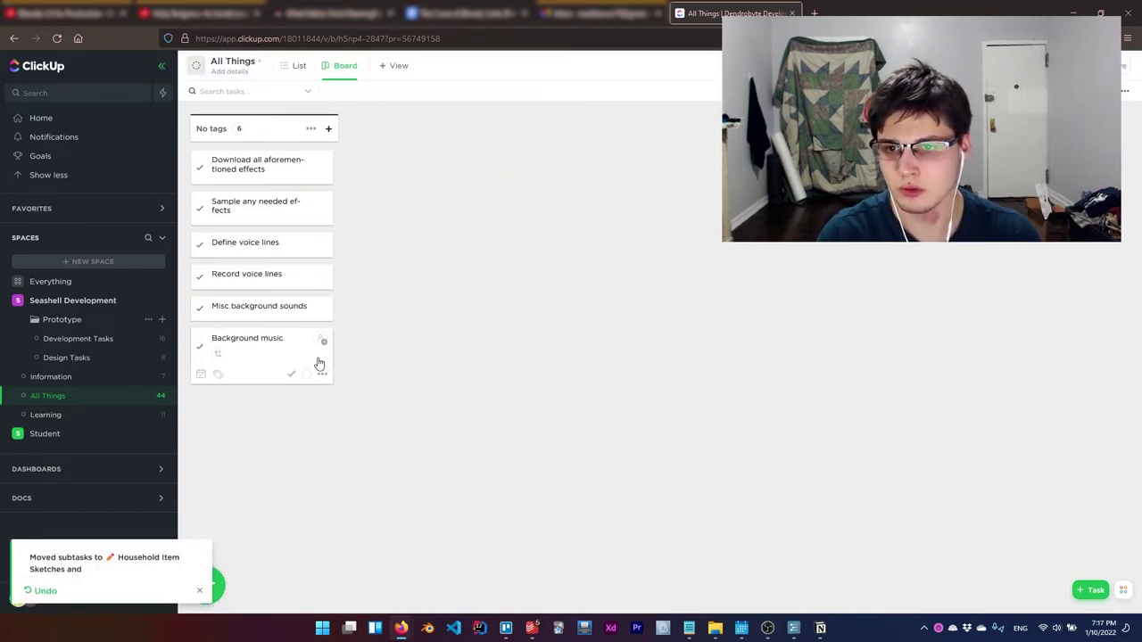
- Make the remaining six tasks subtasks of Sound Things and reload ClickUp
{"action": "left_click", "coordinate": [62, 358]}
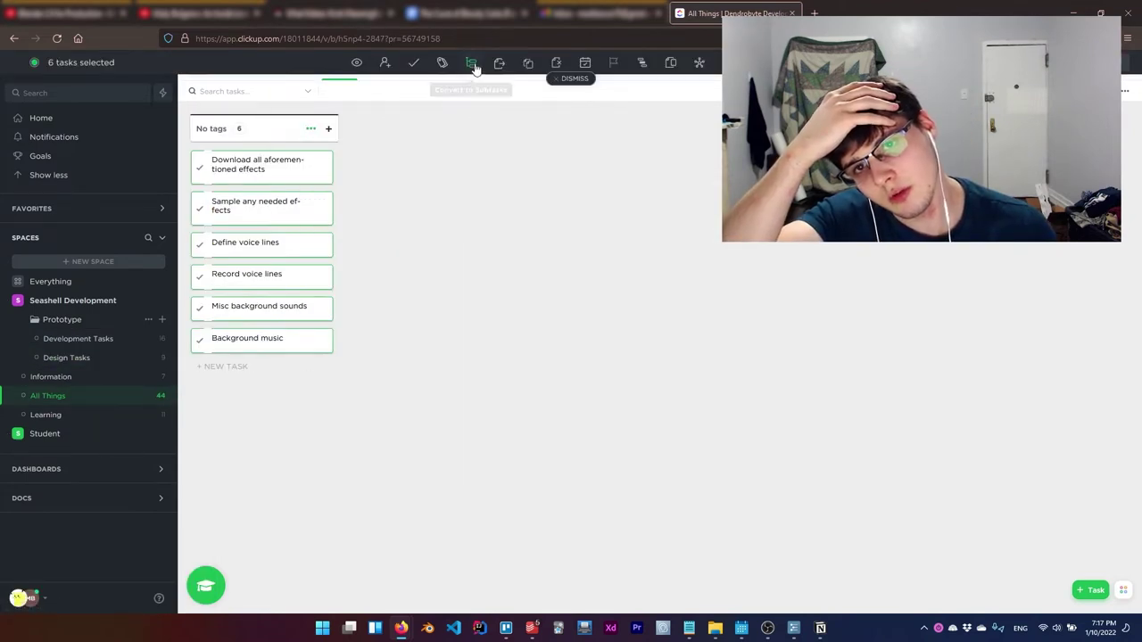
{"action": "left_click", "coordinate": [472, 63]}
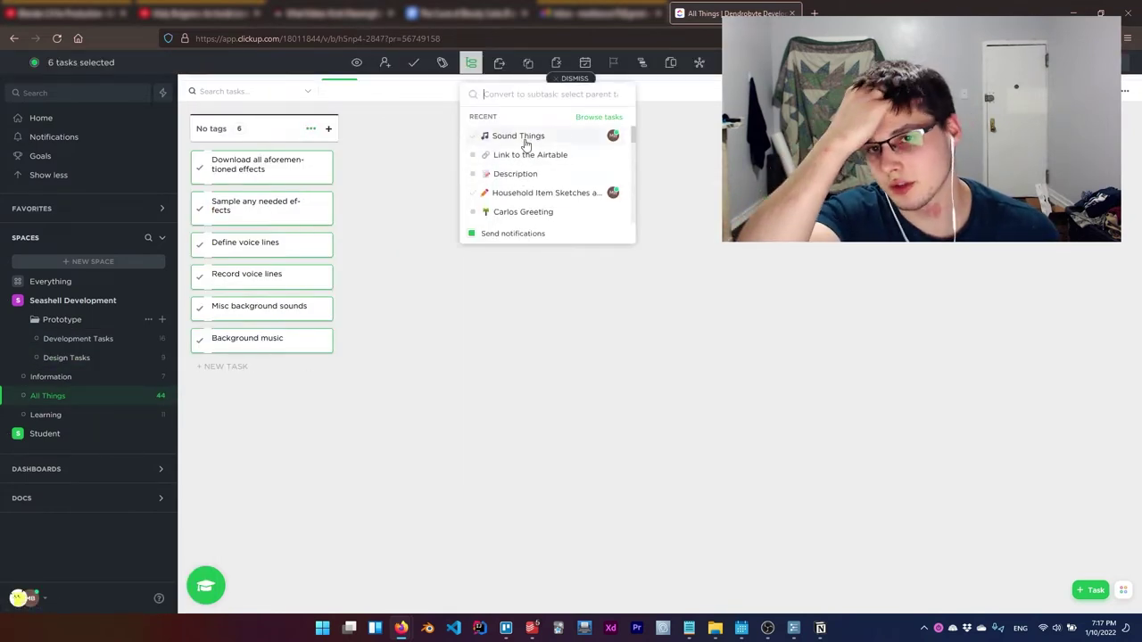
{"action": "left_click", "coordinate": [519, 136]}
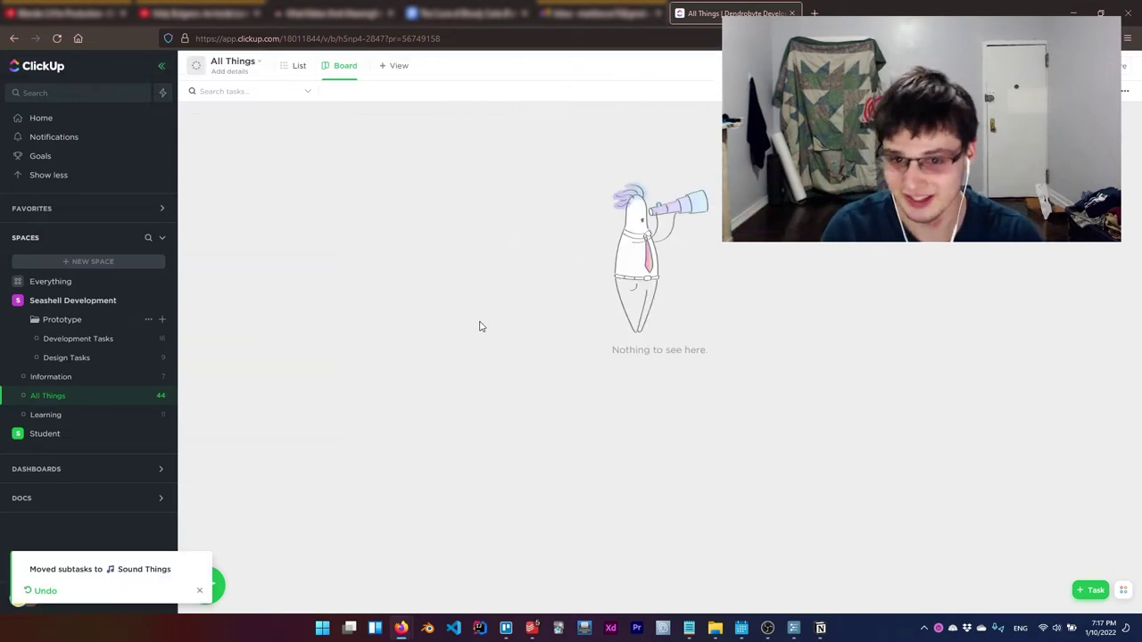
{"action": "key", "text": "F5"}
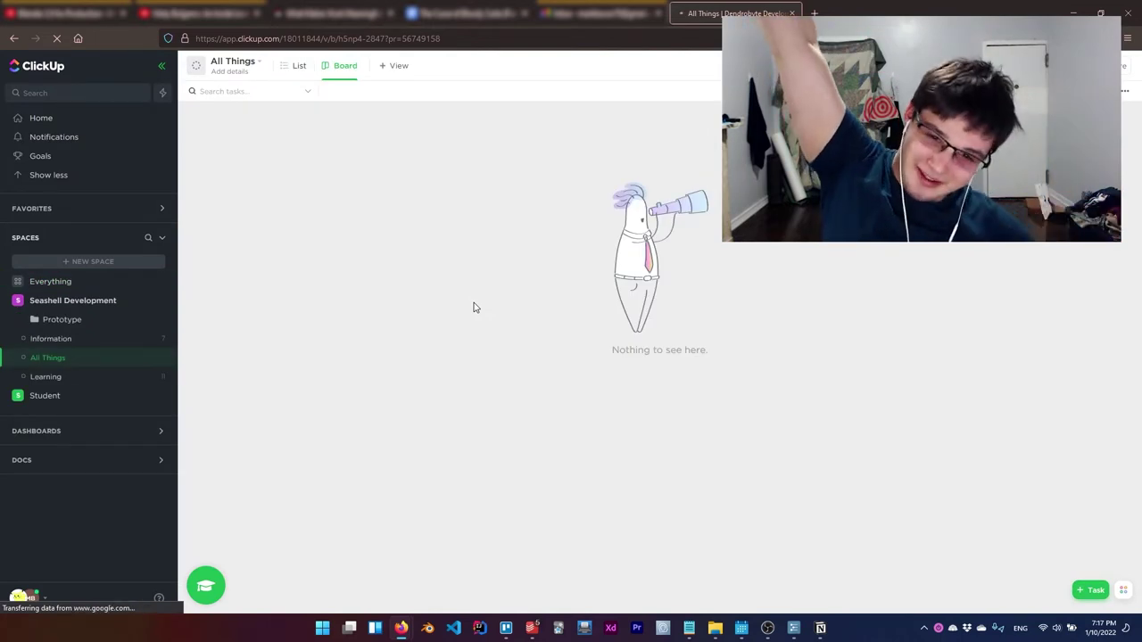
{"action": "left_click", "coordinate": [157, 358]}
- Delete the All Things list and open the task list inside the Prototype folder
{"action": "left_click", "coordinate": [203, 486]}
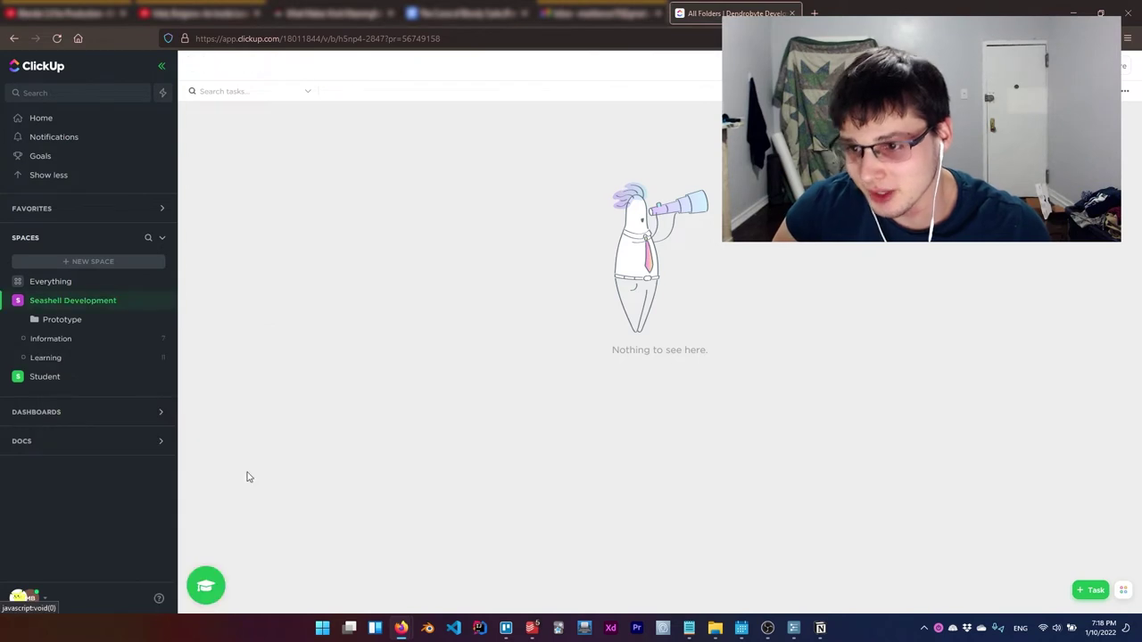
{"action": "left_click", "coordinate": [37, 323]}
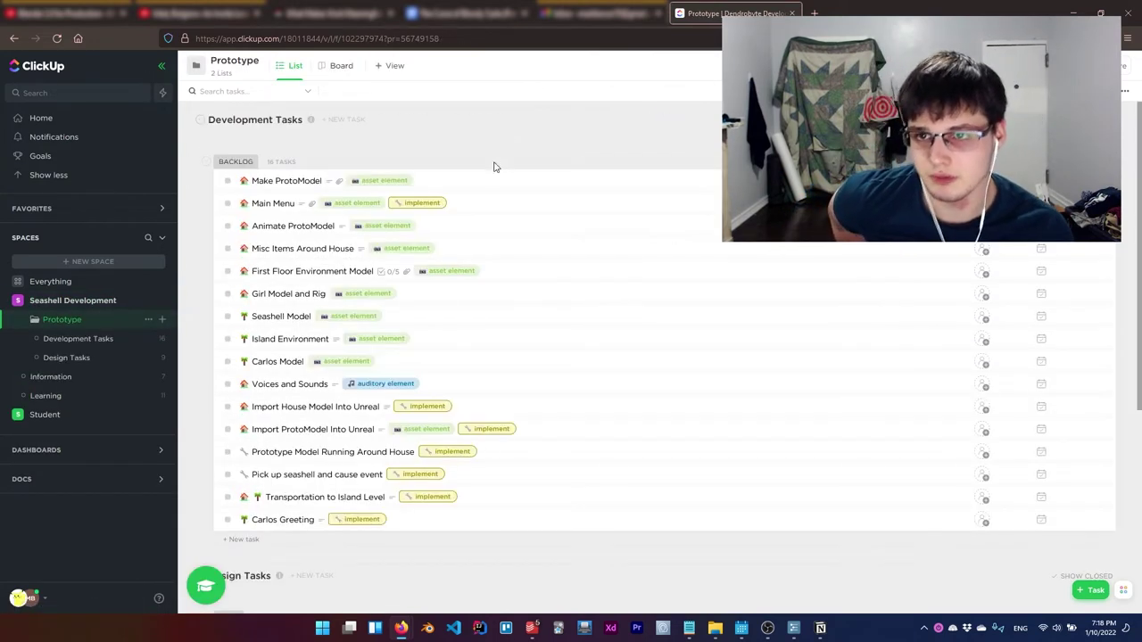
{"action": "scroll", "coordinate": [553, 464], "scroll_direction": "down", "scroll_amount": 3}
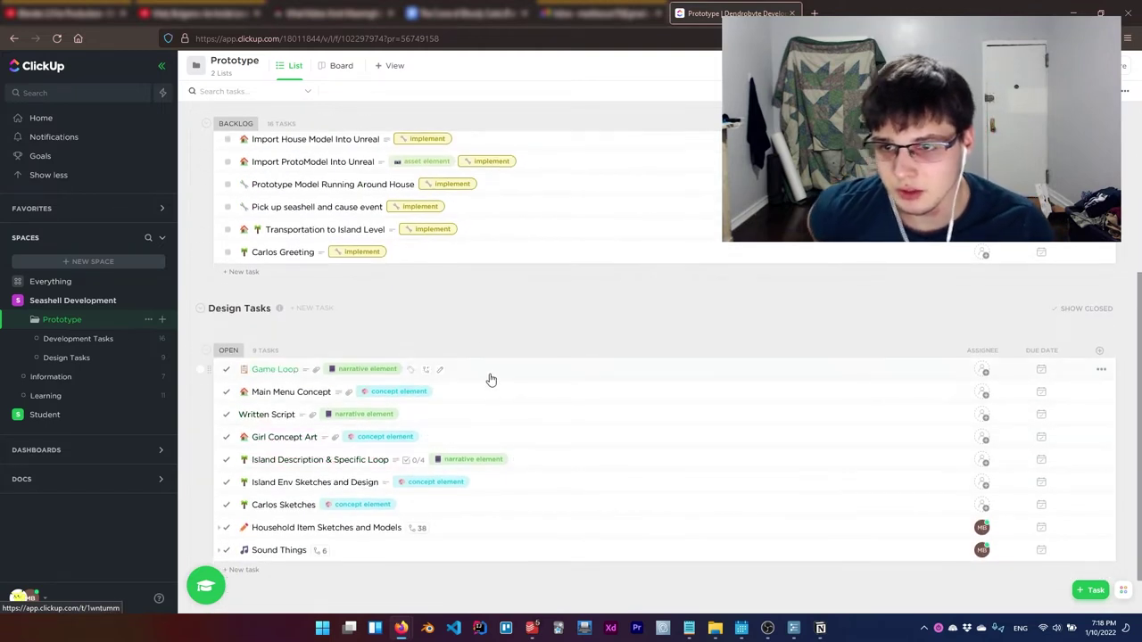
{"action": "scroll", "coordinate": [490, 379], "scroll_direction": "down", "scroll_amount": 1}
{"action": "left_click", "coordinate": [94, 340]}
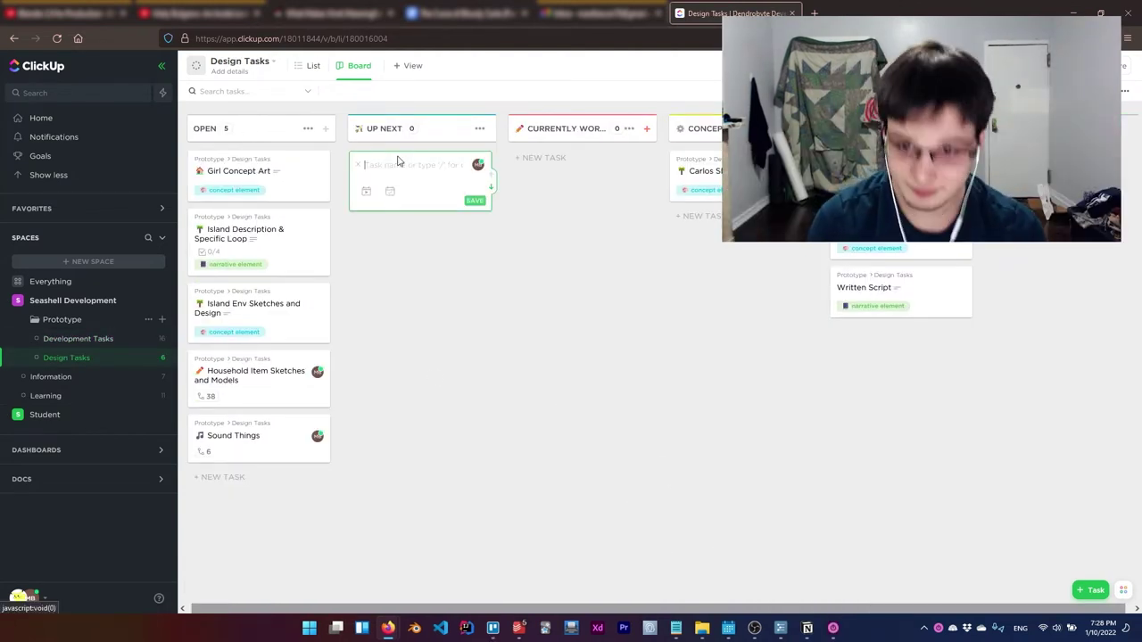
- Add an Up Next task named with a pencil emoji: Write out "timeline" for start of game
{"action": "key", "text": "super+period"}
{"action": "type", "text": "penci"}
{"action": "key", "text": "Return"}
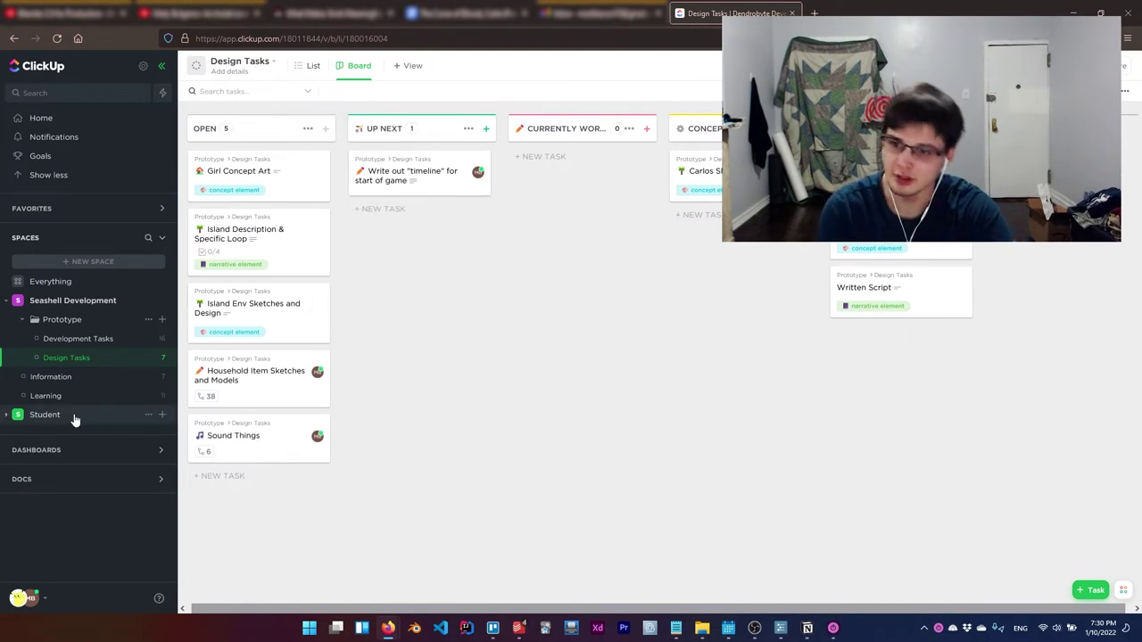
- Browse the Information, Learning and full Seashell Development views, then switch to Trello
{"action": "left_click", "coordinate": [105, 378]}
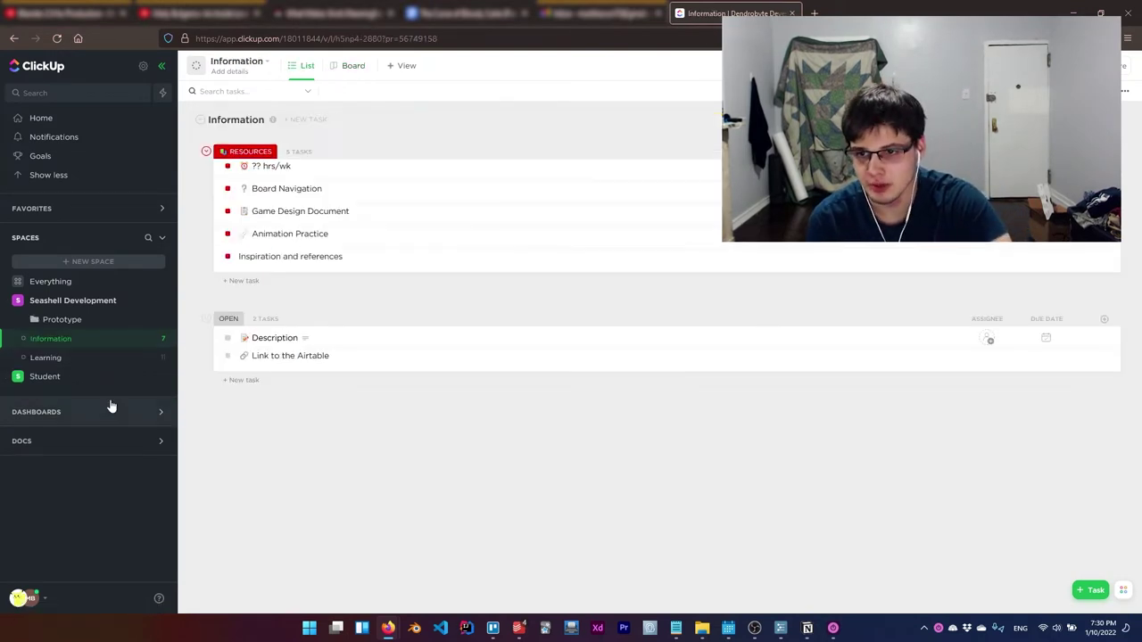
{"action": "left_click", "coordinate": [95, 356]}
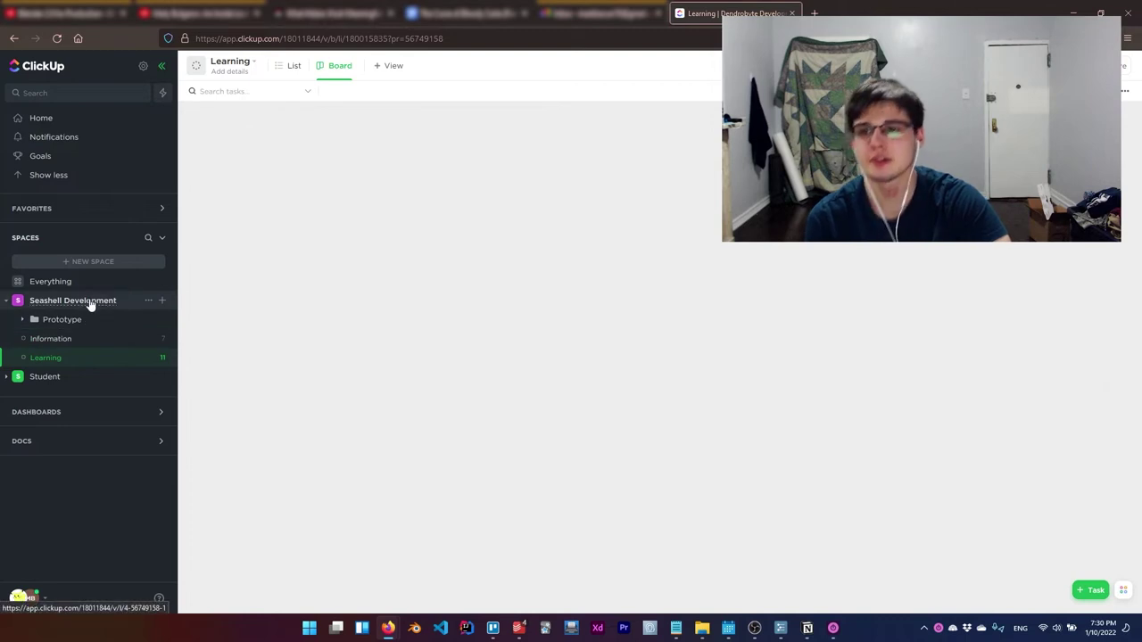
{"action": "left_click", "coordinate": [89, 300]}
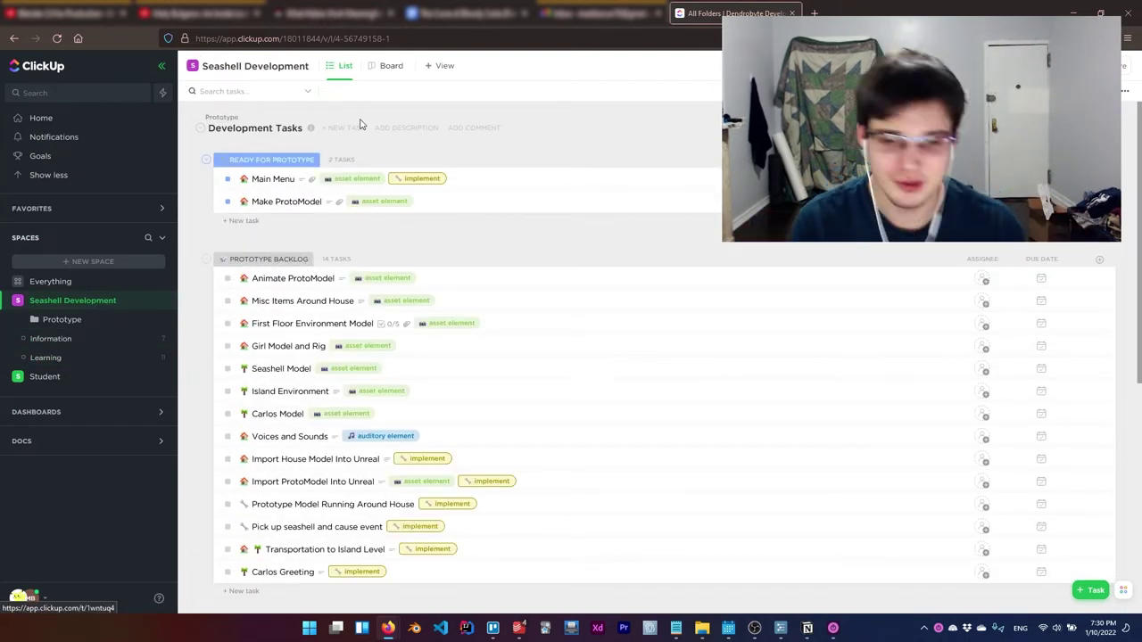
{"action": "key", "text": "alt+Tab"}
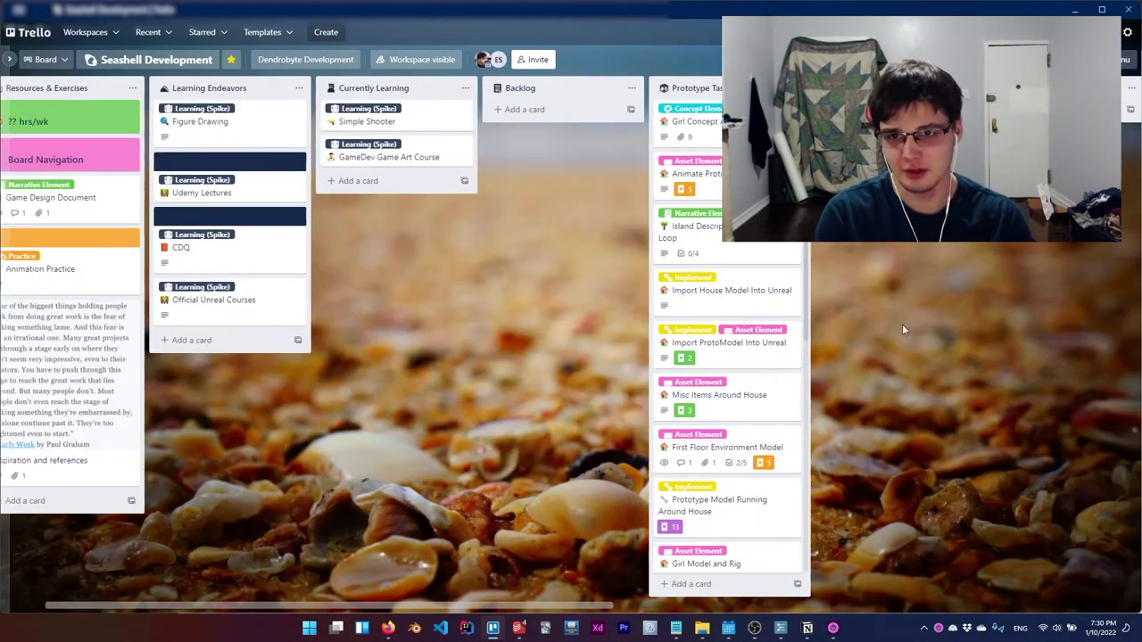
- Close the Trello window and bring up Notion's Seashell planning page
{"action": "left_click", "coordinate": [1126, 13]}
{"action": "key", "text": "alt+Tab"}
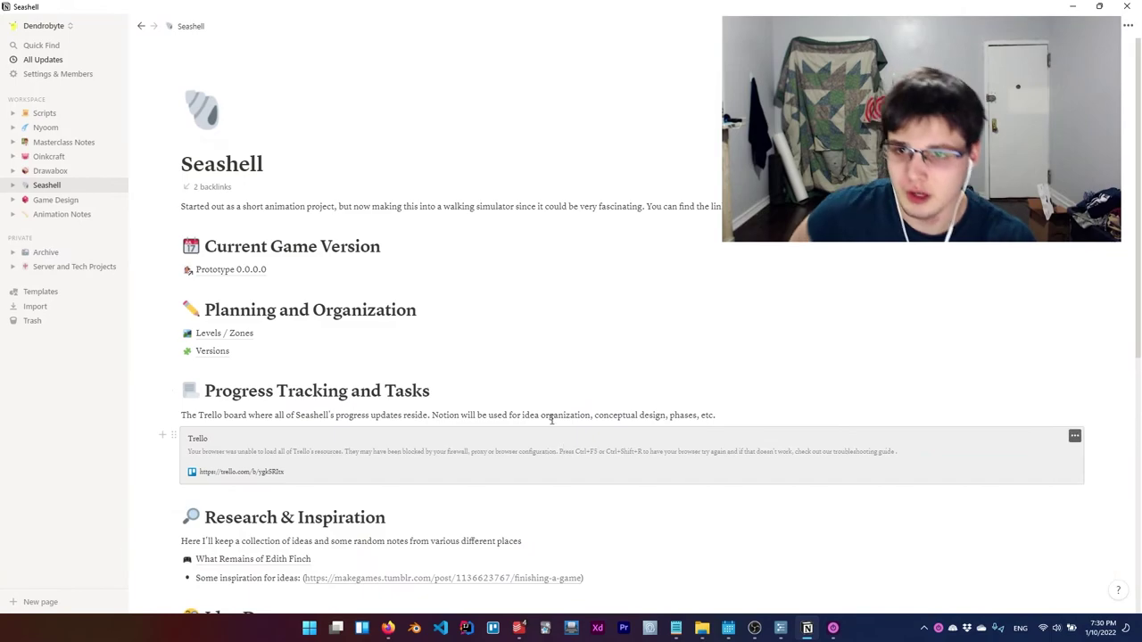
{"action": "scroll", "coordinate": [313, 331], "scroll_direction": "down", "scroll_amount": 5}
{"action": "scroll", "coordinate": [288, 382], "scroll_direction": "up", "scroll_amount": 8}
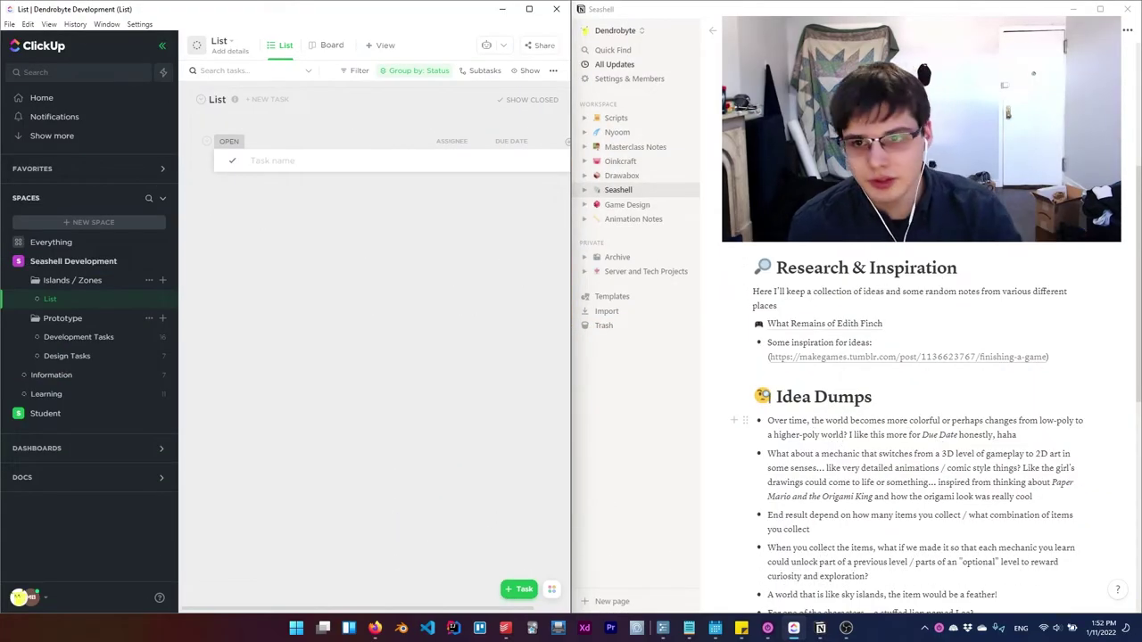
- Paste the What Remains of Edith Finch notes from Notion into that ClickUp subtask's description
{"action": "left_click", "coordinate": [134, 375]}
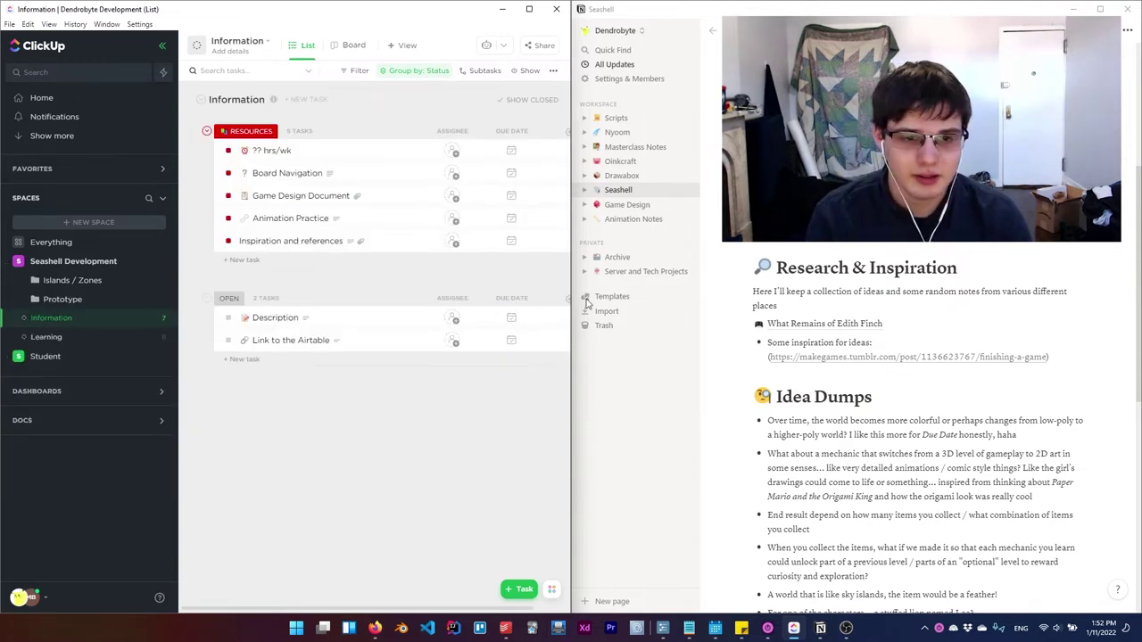
{"action": "scroll", "coordinate": [992, 366], "scroll_direction": "down", "scroll_amount": 3}
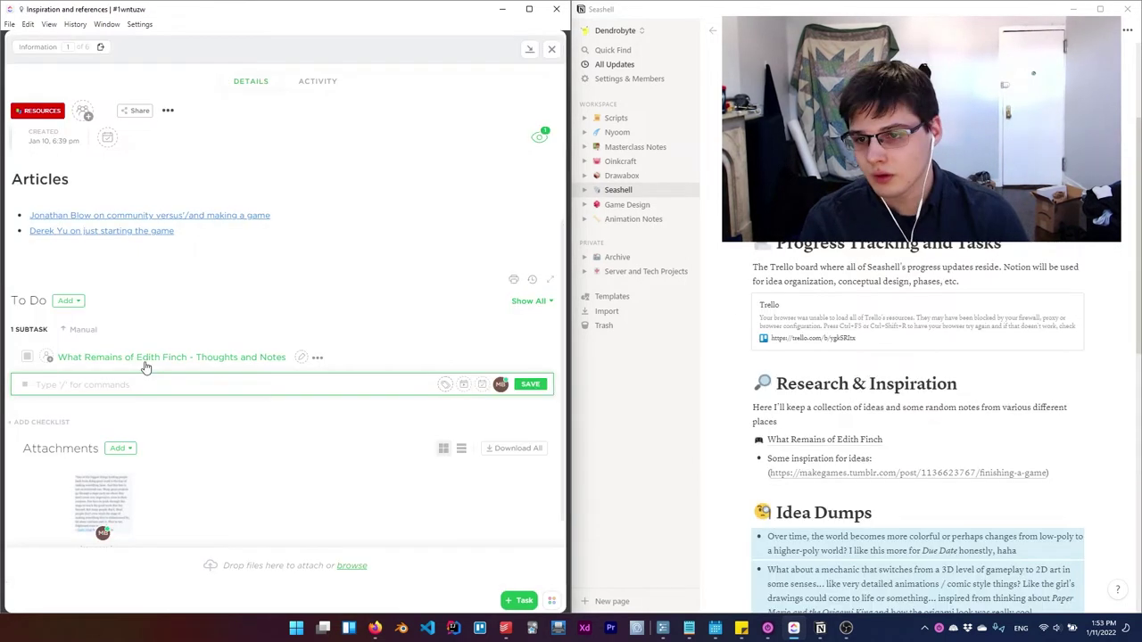
{"action": "left_click", "coordinate": [146, 364]}
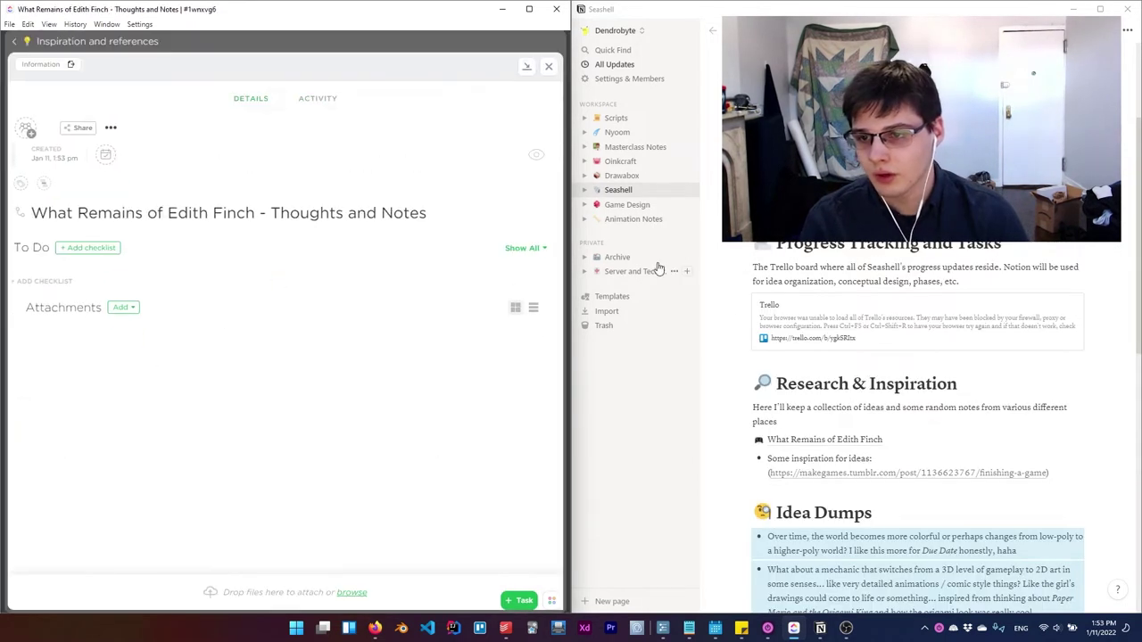
{"action": "left_click", "coordinate": [824, 448]}
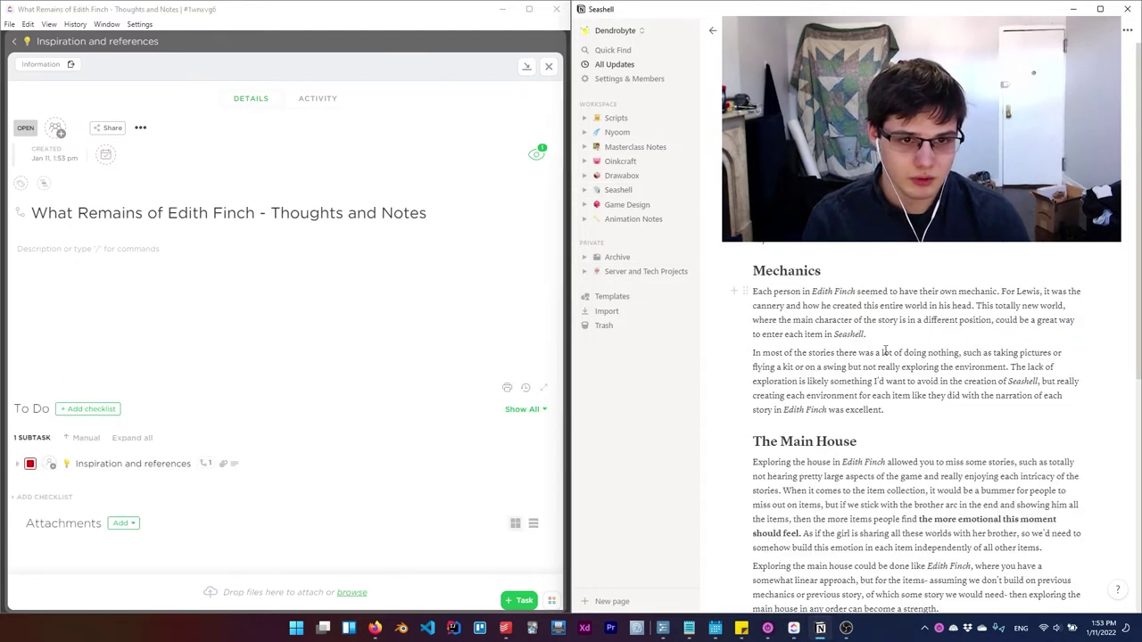
{"action": "scroll", "coordinate": [841, 294], "scroll_direction": "down", "scroll_amount": 10}
{"action": "left_click_drag", "start_coordinate": [829, 434], "coordinate": [826, 233]}
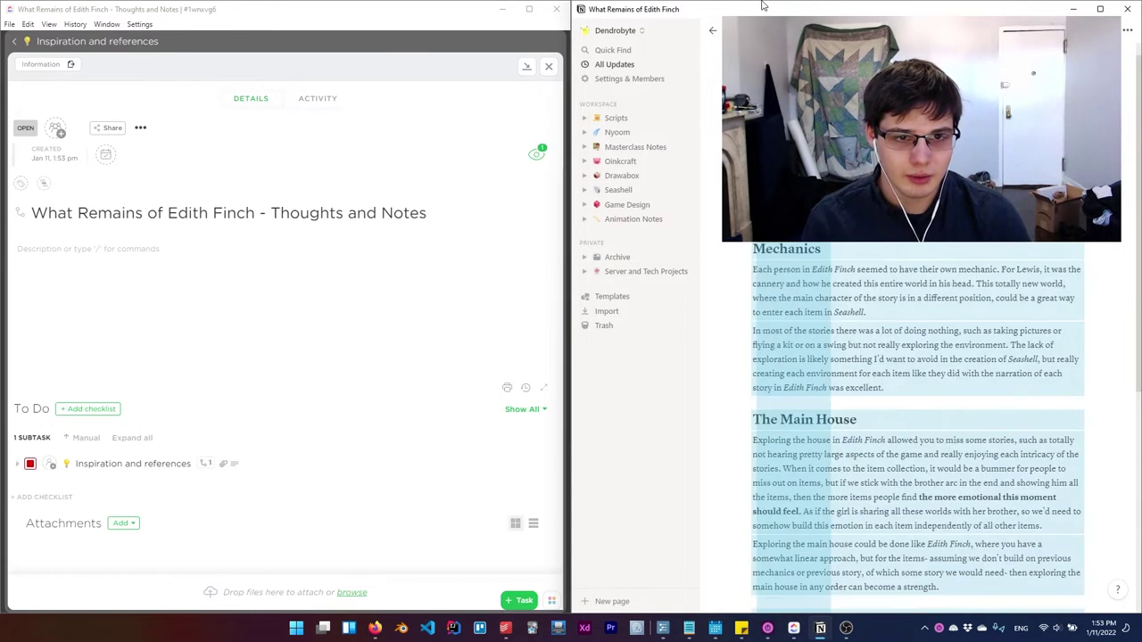
{"action": "left_click", "coordinate": [179, 267]}
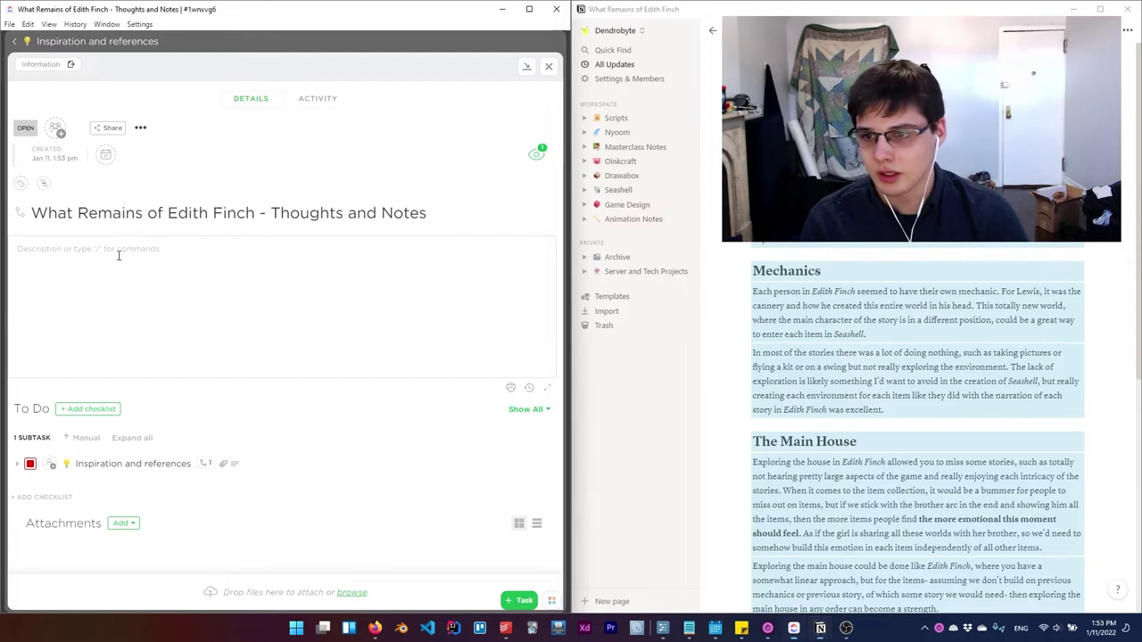
{"action": "key", "text": "ctrl+v"}
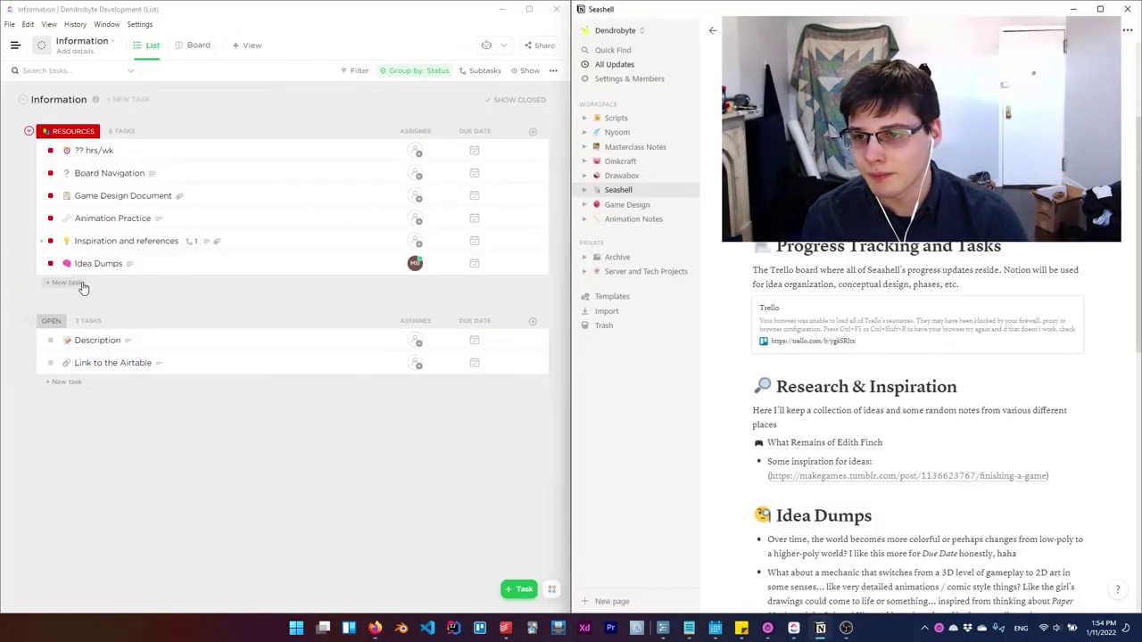
{"action": "left_click_drag", "start_coordinate": [851, 258], "coordinate": [852, 441]}
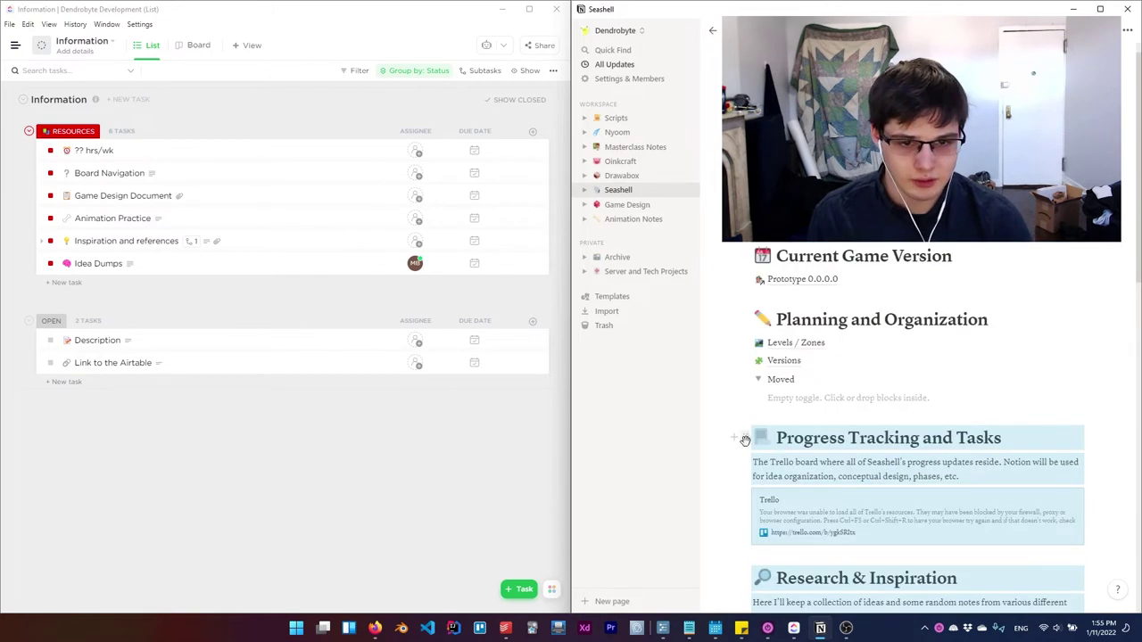
- Tuck the moved sections under the Moved toggle, then add a List view named Current Version
{"action": "left_click_drag", "start_coordinate": [745, 440], "coordinate": [796, 399]}
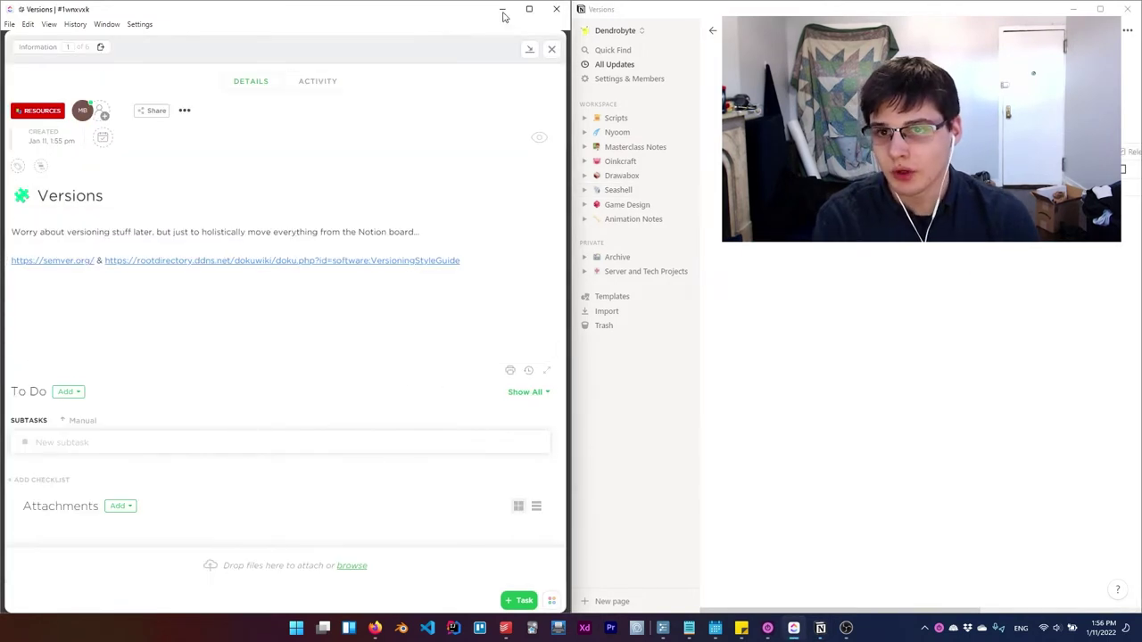
{"action": "left_click", "coordinate": [553, 50]}
{"action": "left_click", "coordinate": [262, 50]}
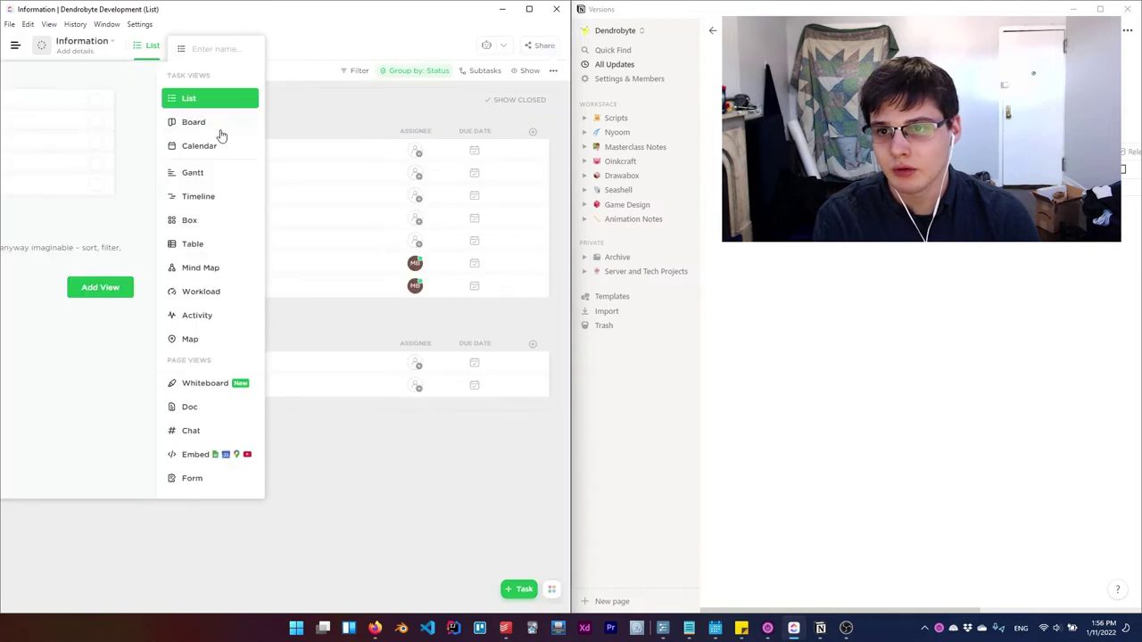
{"action": "key", "text": "super+Up"}
{"action": "left_click", "coordinate": [601, 287]}
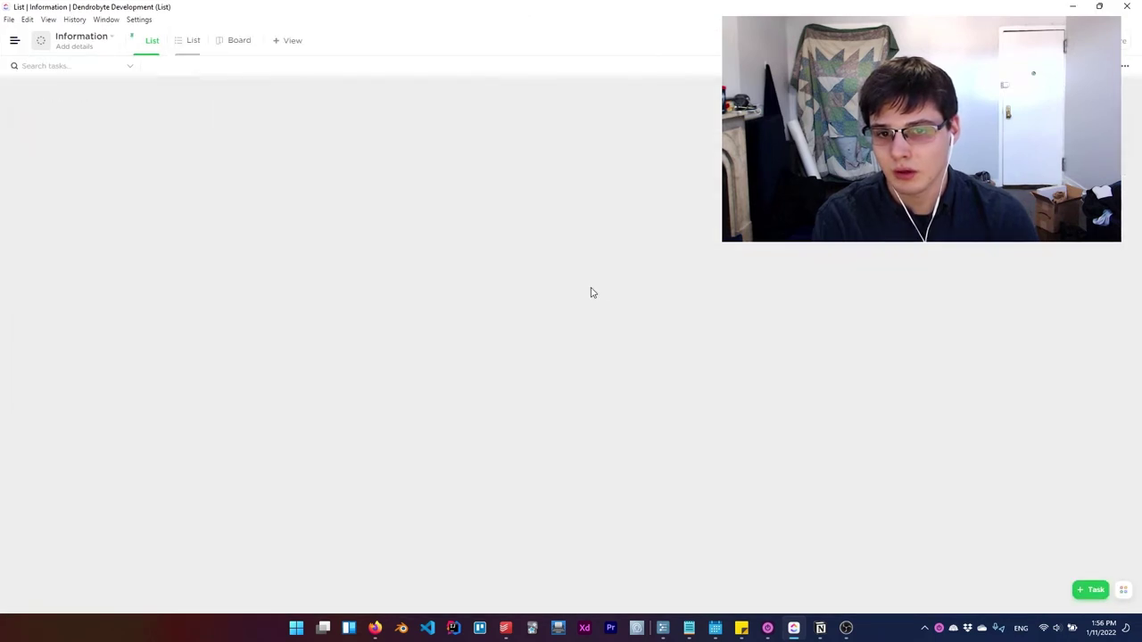
{"action": "left_click", "coordinate": [159, 42]}
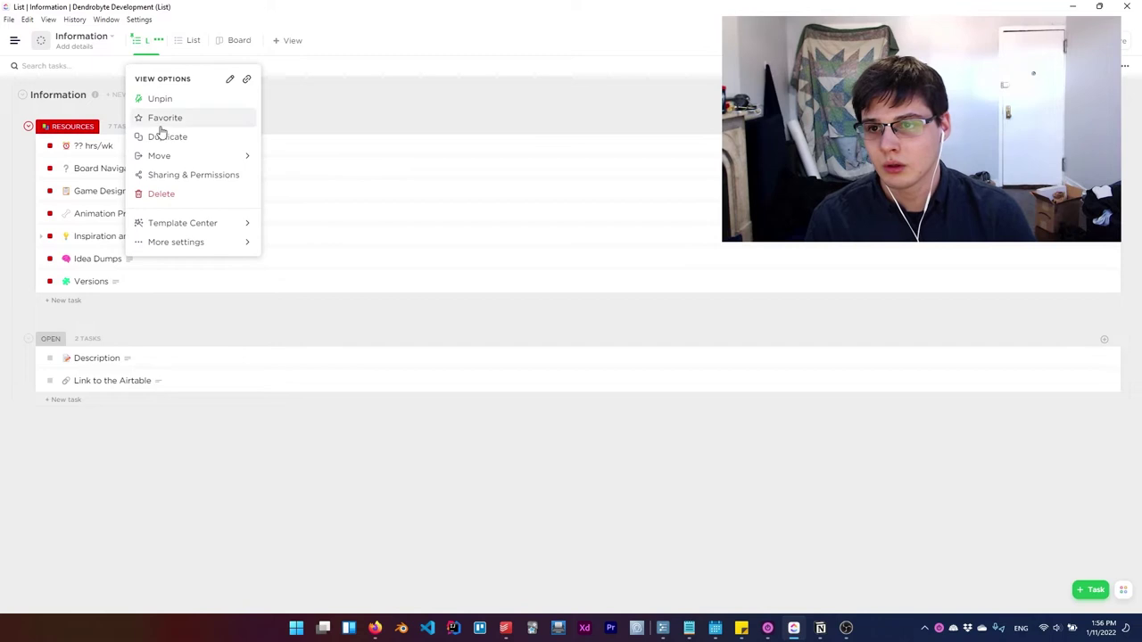
{"action": "key", "text": "Escape"}
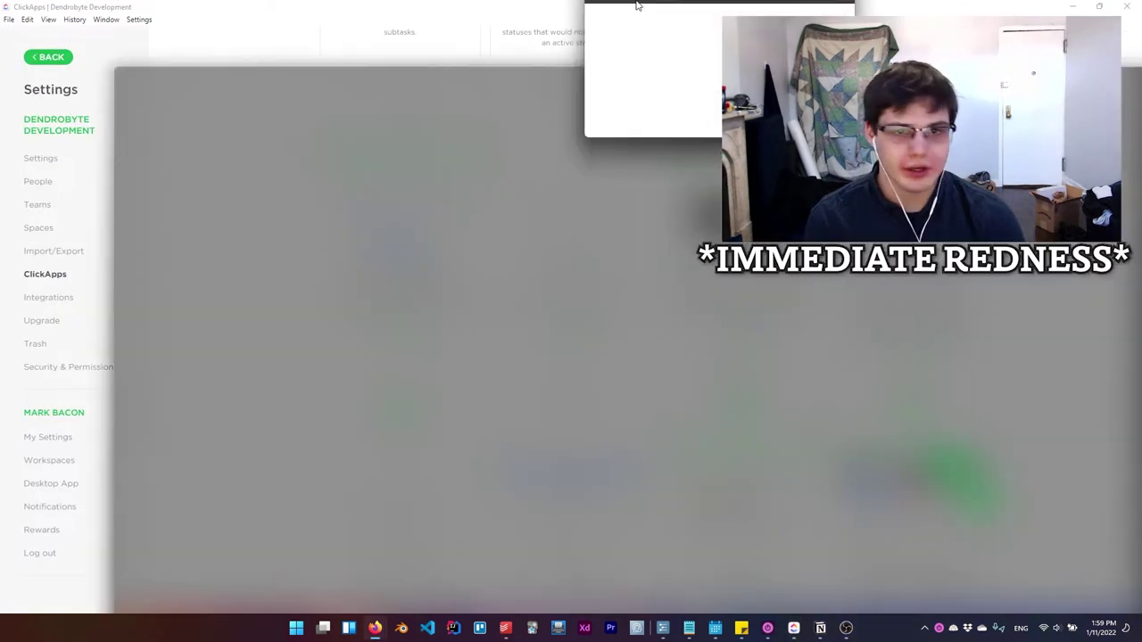
{"action": "left_click", "coordinate": [637, 7]}
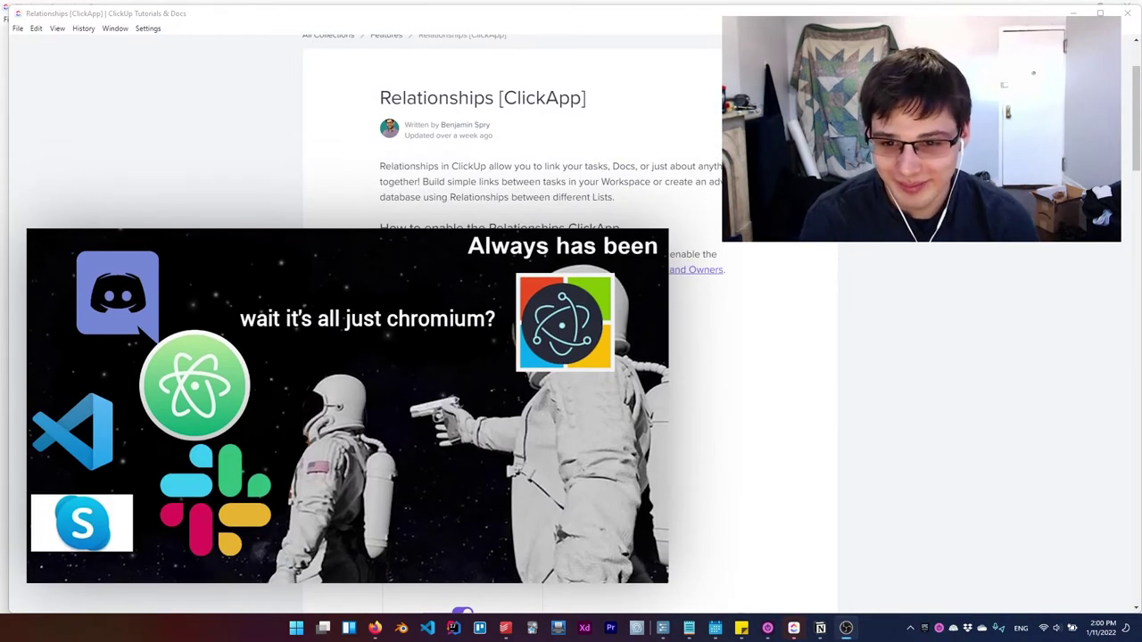
- Switch on the Relationships and Sprints ClickApps and skim the Sprints help page
{"action": "scroll", "coordinate": [614, 252], "scroll_direction": "down", "scroll_amount": 15}
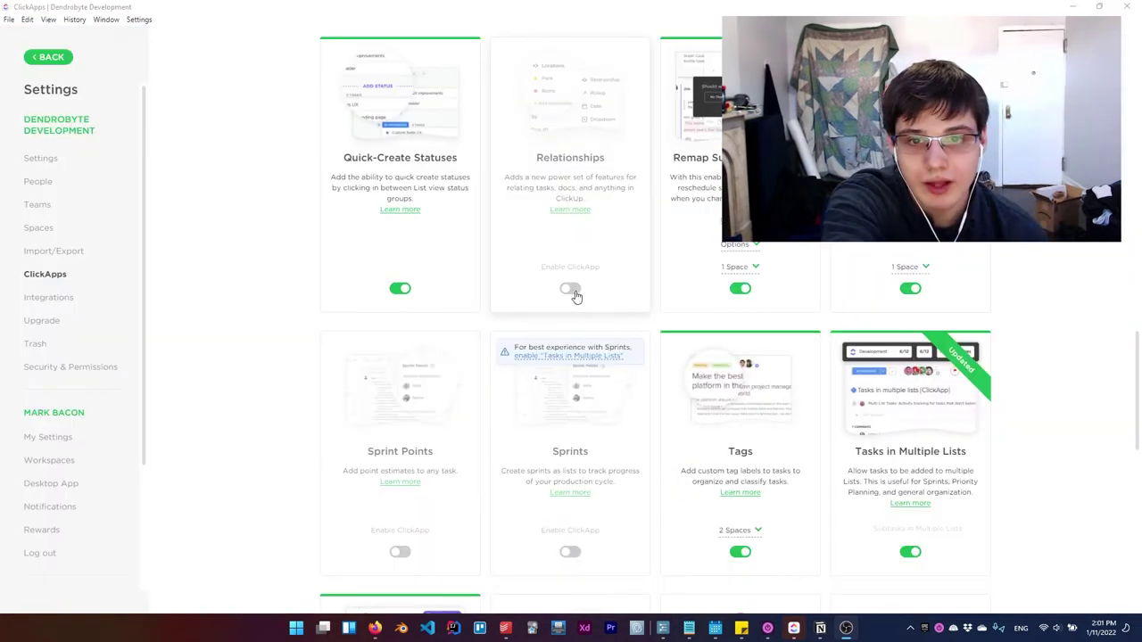
{"action": "left_click", "coordinate": [570, 288]}
{"action": "scroll", "coordinate": [464, 374], "scroll_direction": "down", "scroll_amount": 1}
{"action": "left_click", "coordinate": [570, 433]}
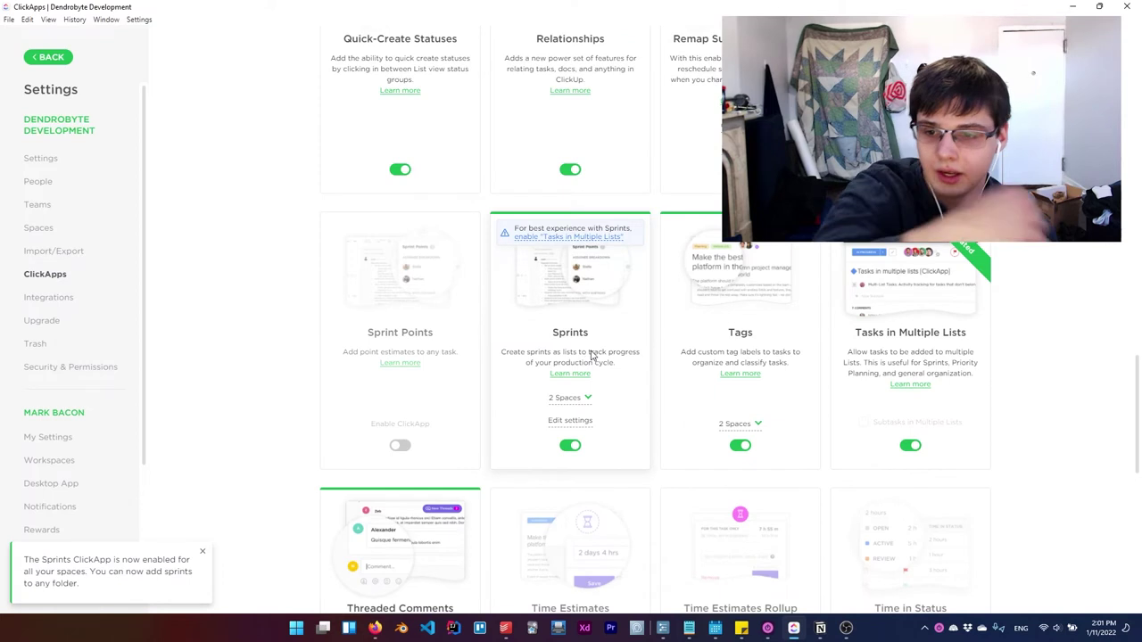
{"action": "left_click", "coordinate": [580, 381]}
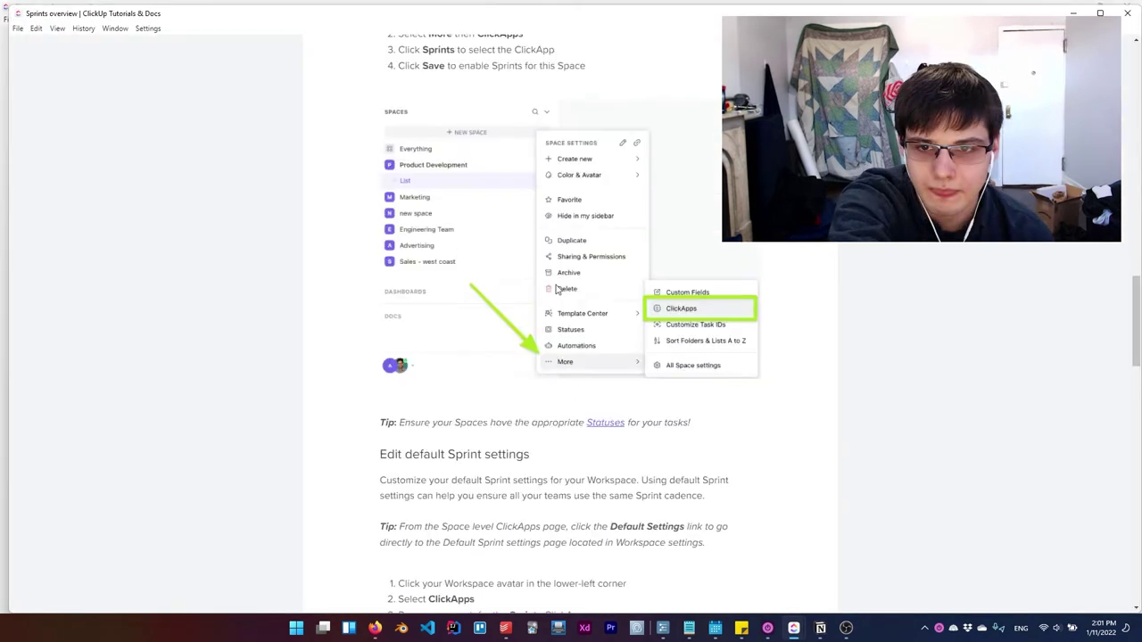
{"action": "scroll", "coordinate": [530, 273], "scroll_direction": "down", "scroll_amount": 6}
{"action": "scroll", "coordinate": [473, 206], "scroll_direction": "down", "scroll_amount": 3}
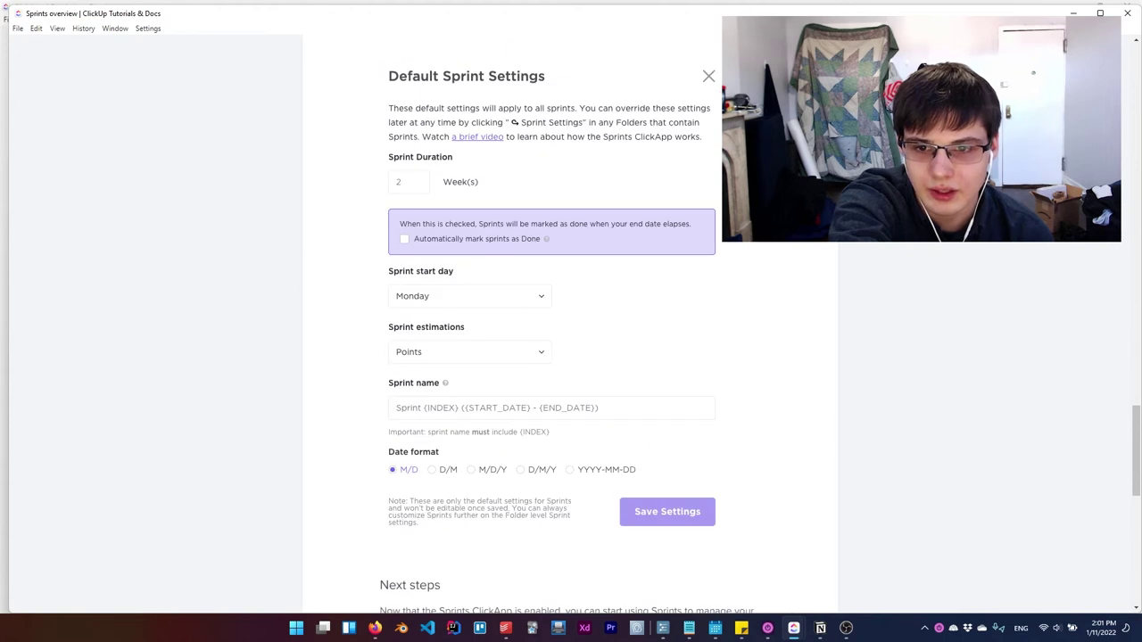
{"action": "left_click", "coordinate": [1128, 13]}
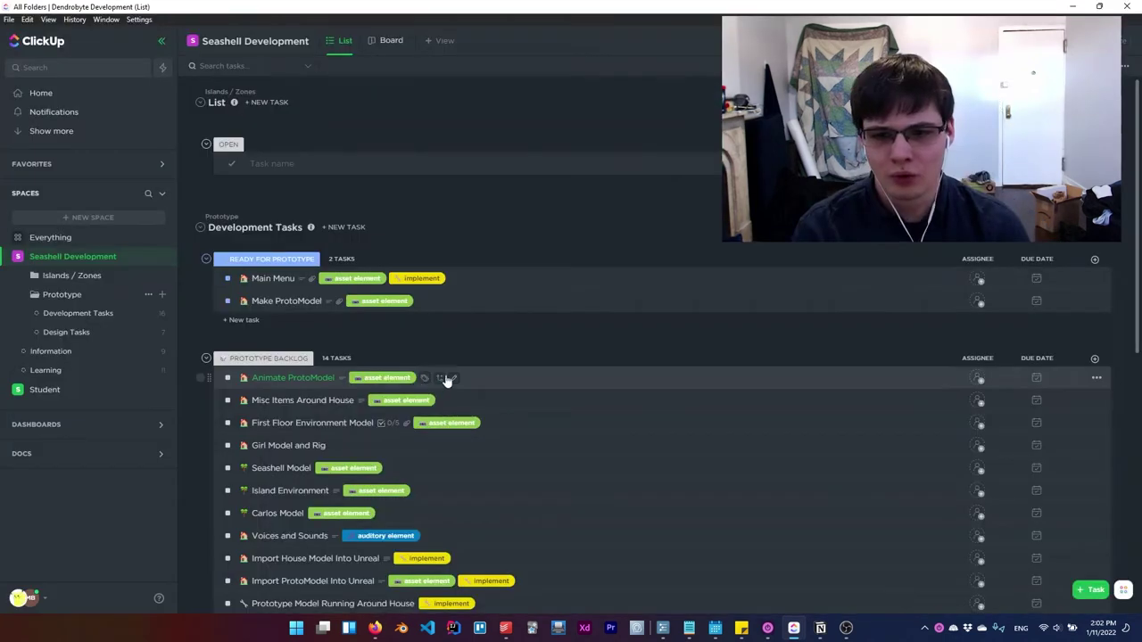
- Compare the Current folder's Working Version list against the Todo List section of the Notion prototype notes
{"action": "left_click", "coordinate": [665, 330]}
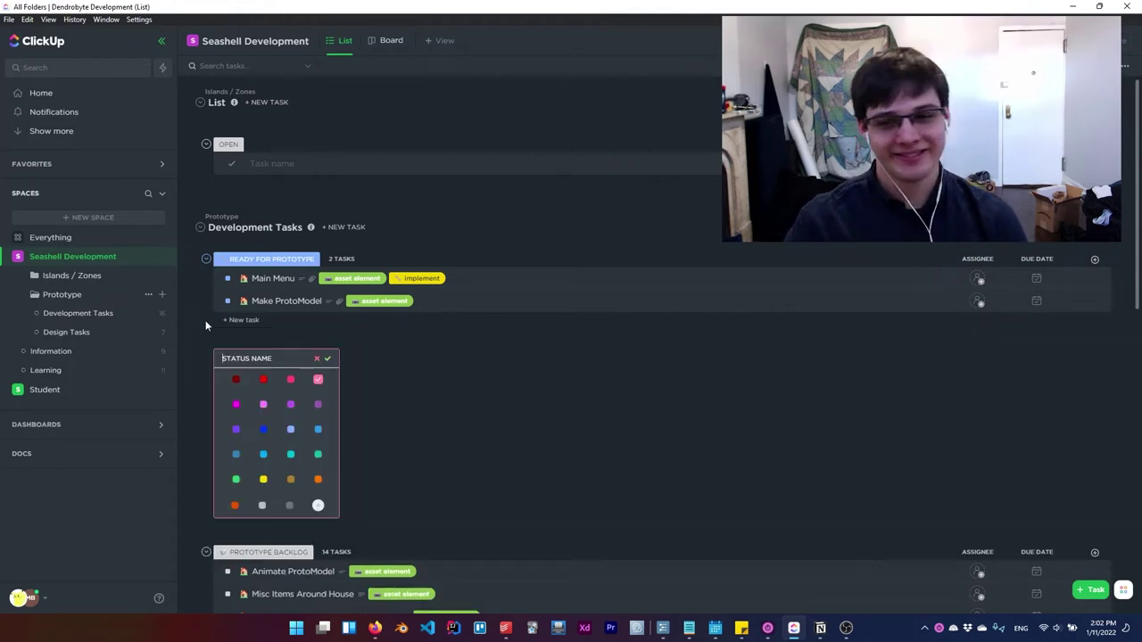
{"action": "left_click", "coordinate": [328, 361]}
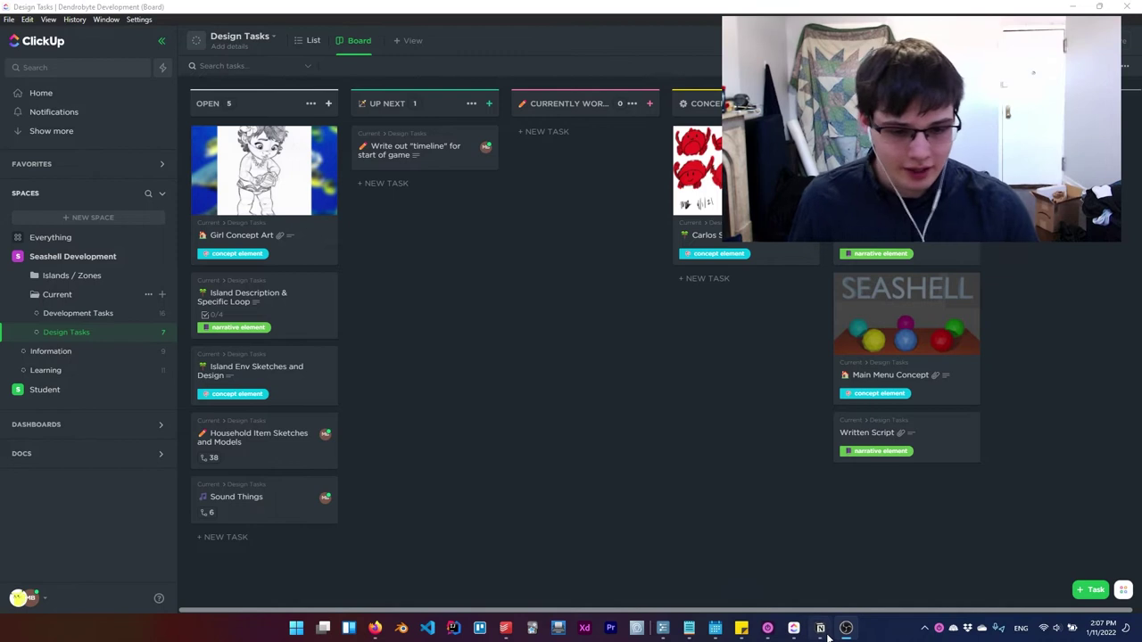
{"action": "left_click", "coordinate": [822, 630]}
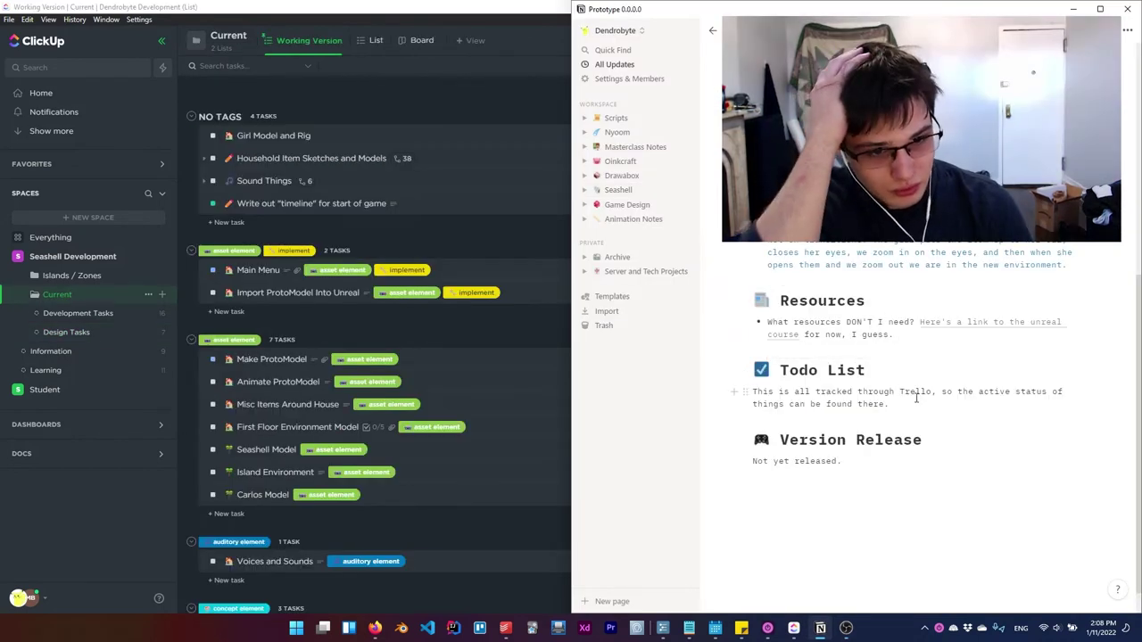
{"action": "left_click_drag", "start_coordinate": [917, 399], "coordinate": [738, 369]}
{"action": "left_click_drag", "start_coordinate": [1071, 504], "coordinate": [655, 422]}
{"action": "left_click", "coordinate": [920, 540]}
{"action": "scroll", "coordinate": [909, 516], "scroll_direction": "up", "scroll_amount": 3}
{"action": "scroll", "coordinate": [909, 516], "scroll_direction": "up", "scroll_amount": 1}
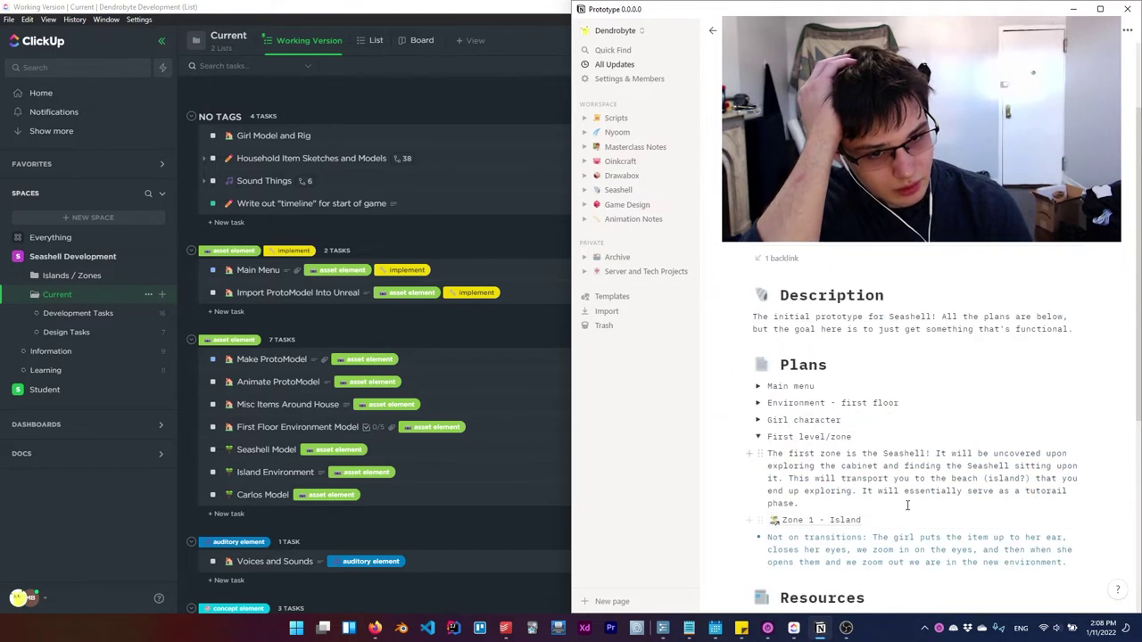
{"action": "left_click", "coordinate": [143, 296]}
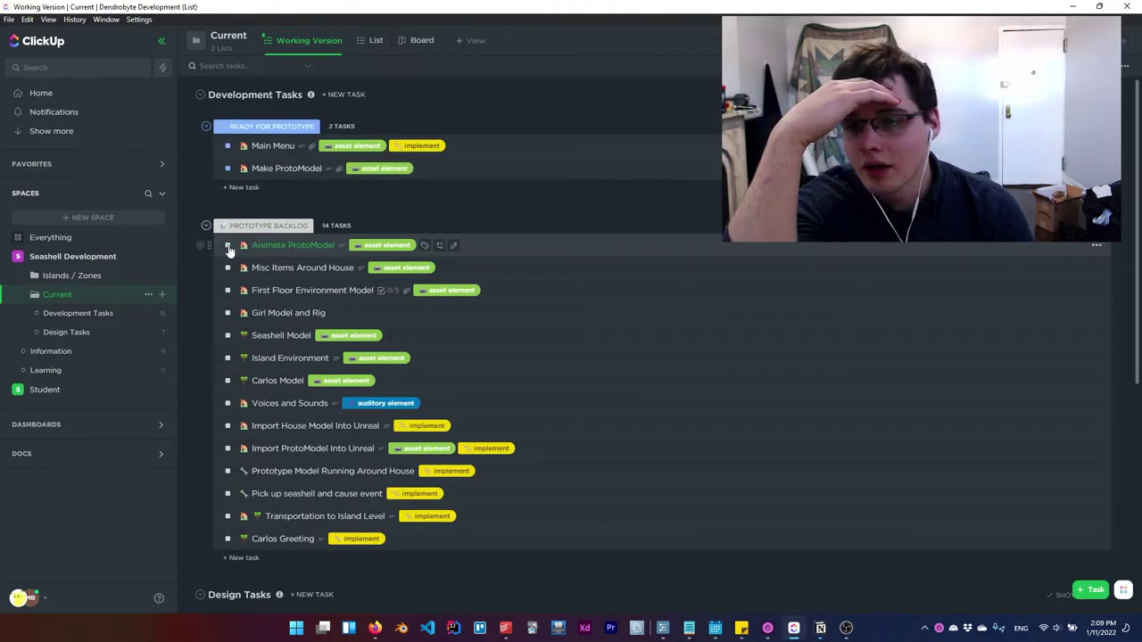
- Create a doc at the top of Current and paste the Notion Prototype 0.0.0.0 notes into it
{"action": "left_click", "coordinate": [162, 294]}
{"action": "left_click", "coordinate": [187, 340]}
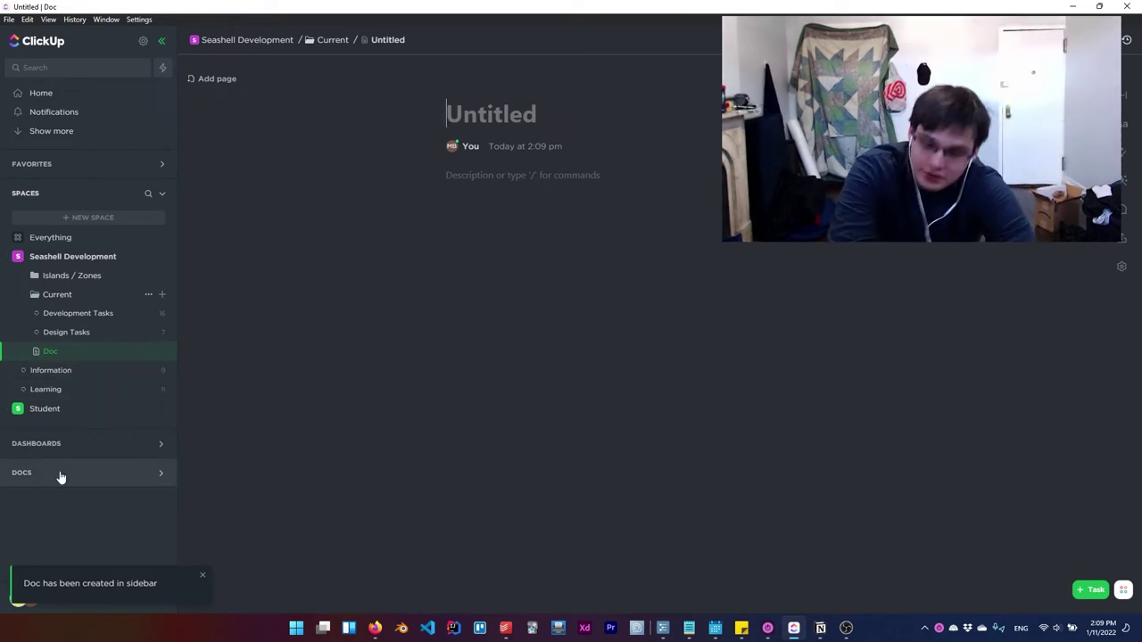
{"action": "left_click_drag", "start_coordinate": [153, 346], "coordinate": [89, 313]}
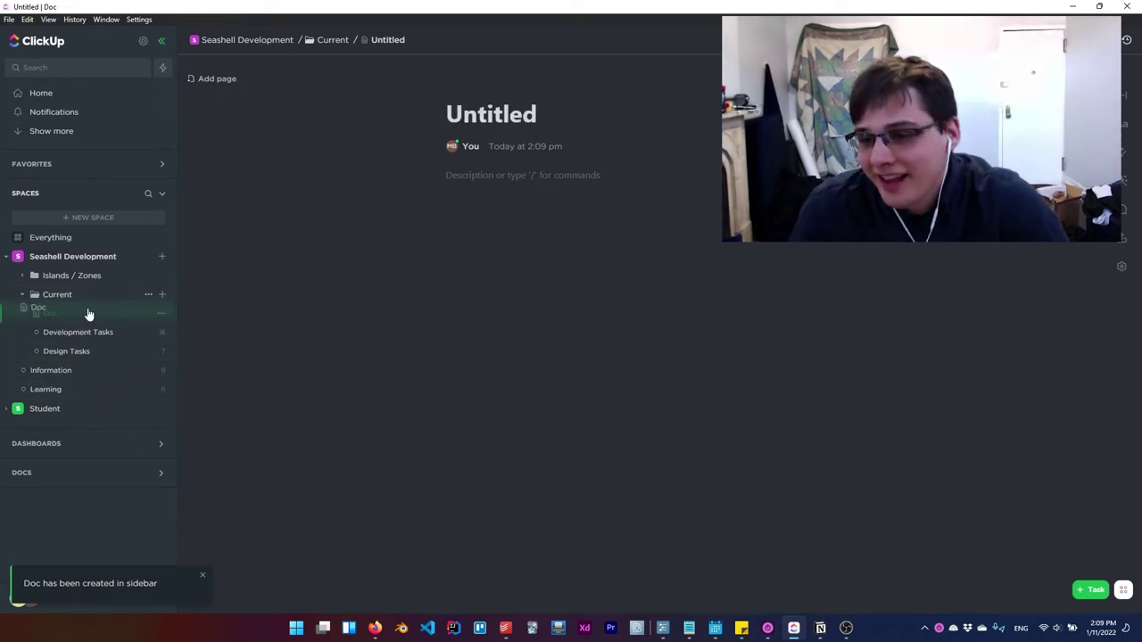
{"action": "left_click", "coordinate": [820, 628]}
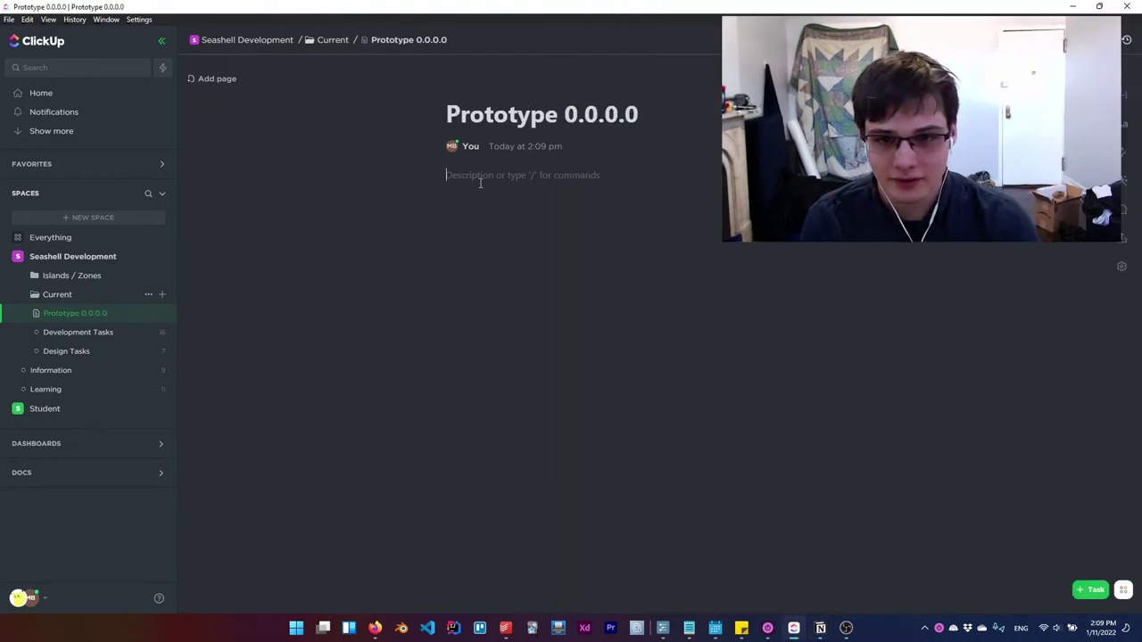
{"action": "key", "text": "ctrl+v"}
{"action": "scroll", "coordinate": [555, 220], "scroll_direction": "up", "scroll_amount": 3}
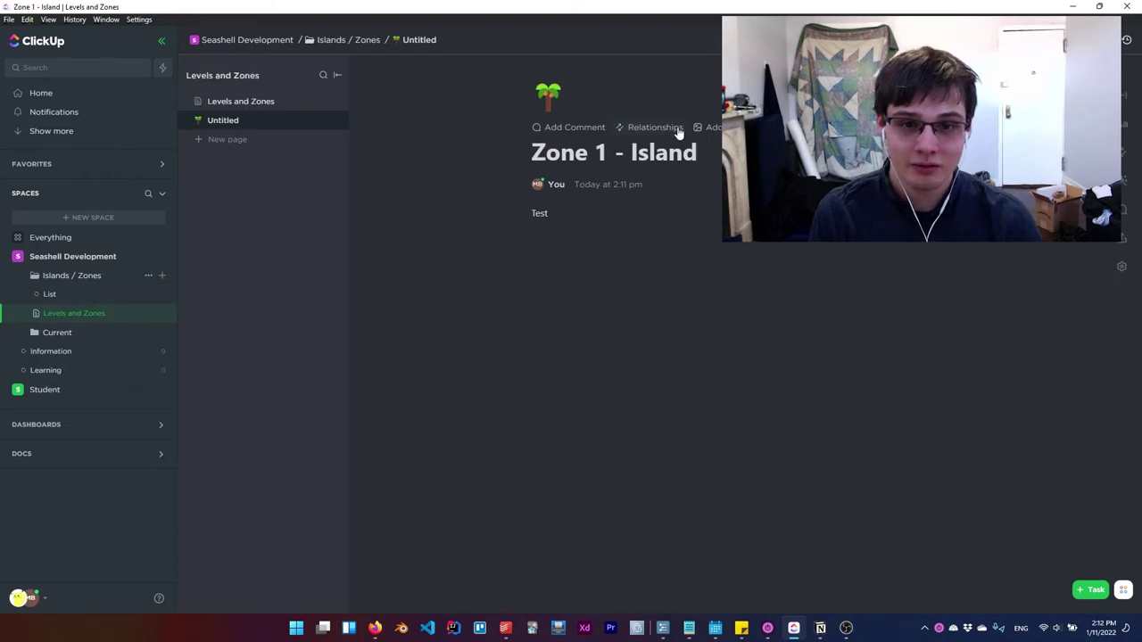
- Paste the zone notes into the Zone 1 - Island page of Levels and Zones
{"action": "left_click", "coordinate": [679, 127]}
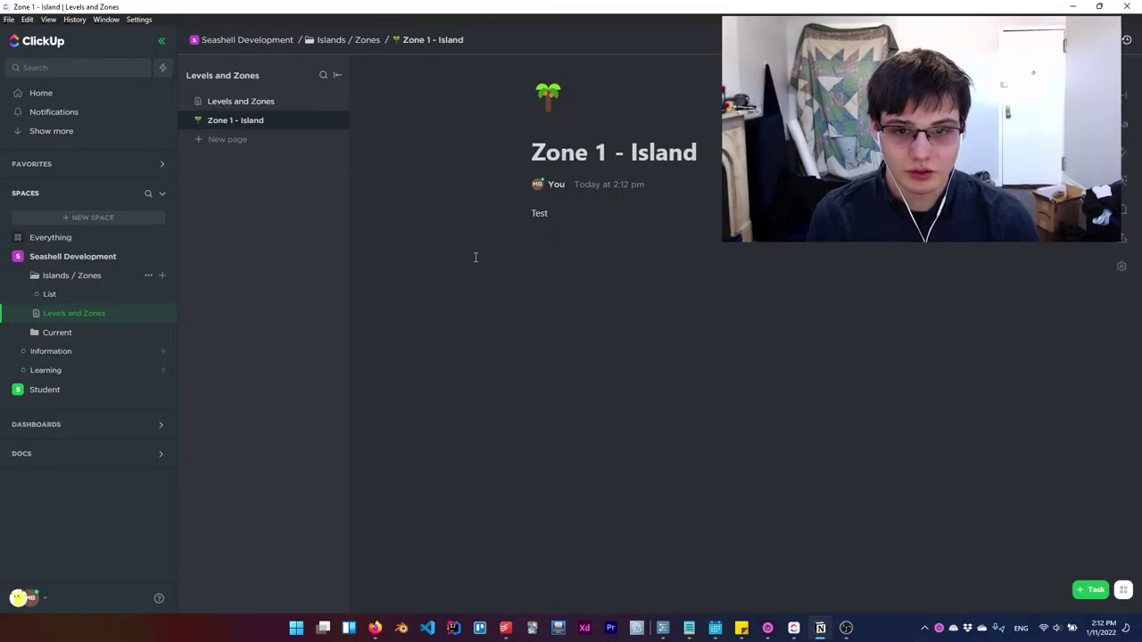
{"action": "key", "text": "ctrl+v"}
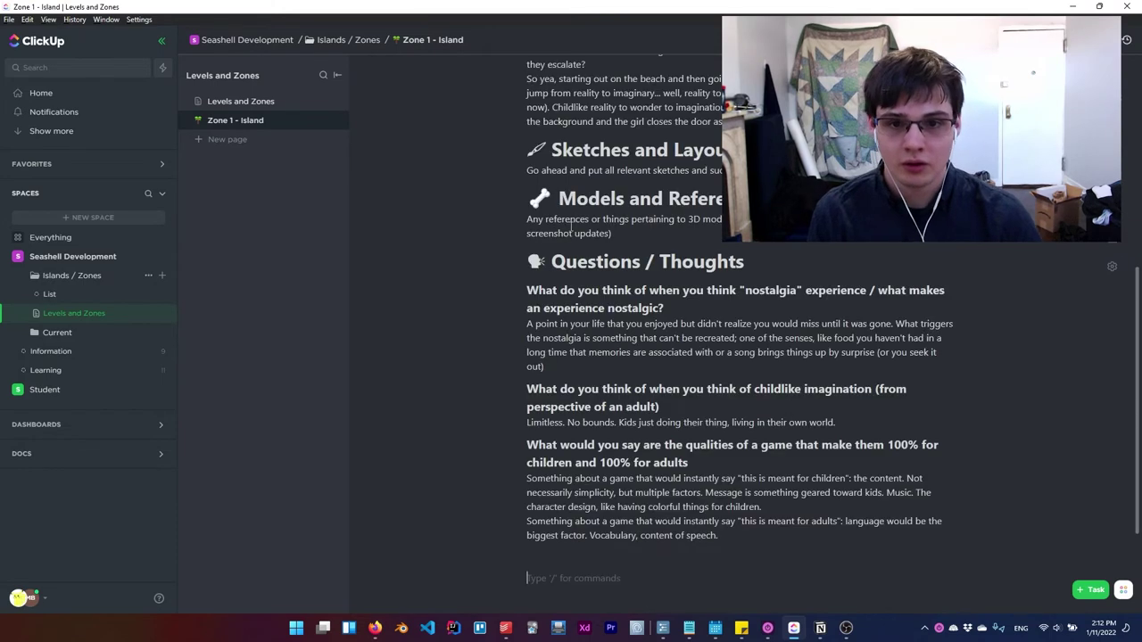
{"action": "scroll", "coordinate": [553, 223], "scroll_direction": "up", "scroll_amount": 10}
{"action": "left_click", "coordinate": [241, 101]}
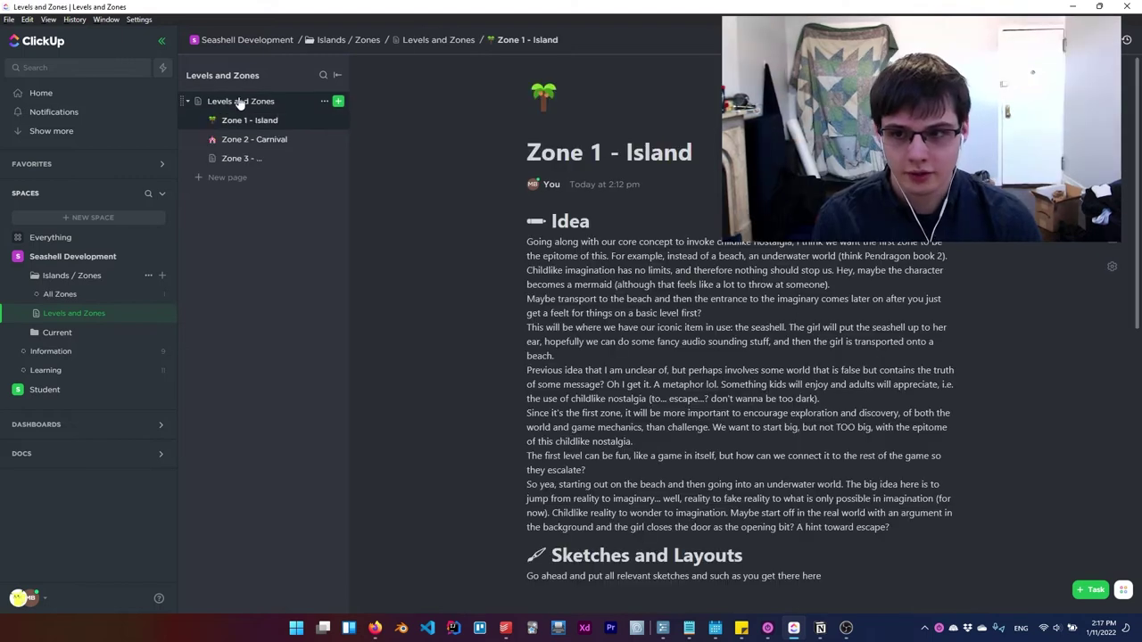
- Open the Seashell Development space's add options to begin the Seashell Landing Page doc
{"action": "left_click", "coordinate": [239, 101]}
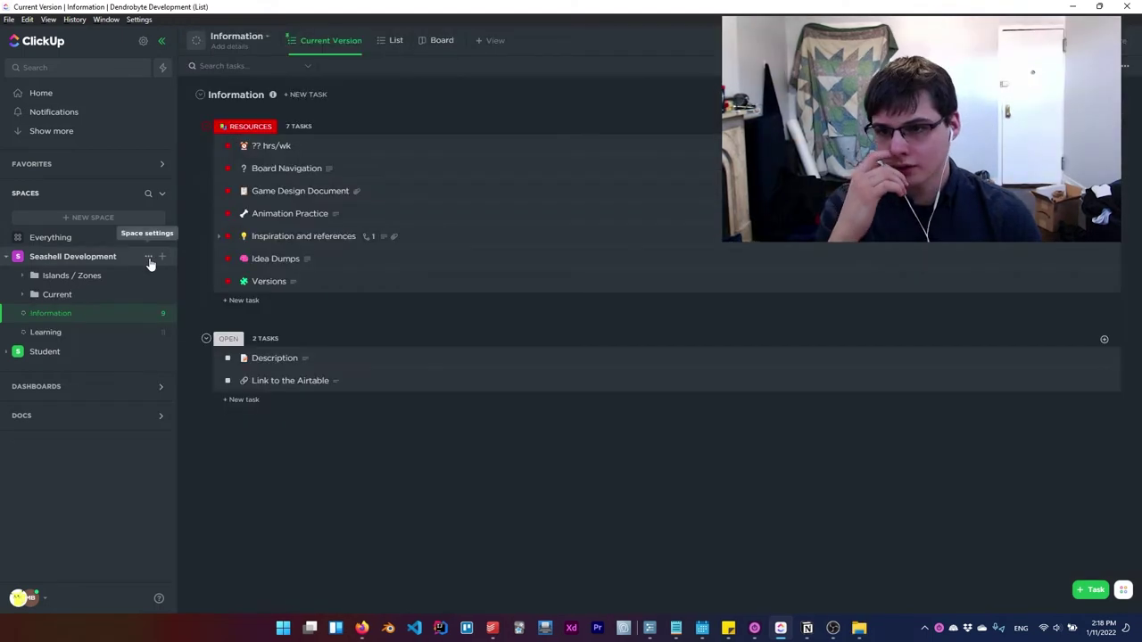
{"action": "left_click", "coordinate": [148, 256]}
{"action": "left_click", "coordinate": [161, 256]}
{"action": "left_click", "coordinate": [161, 256]}
{"action": "left_click", "coordinate": [196, 306]}
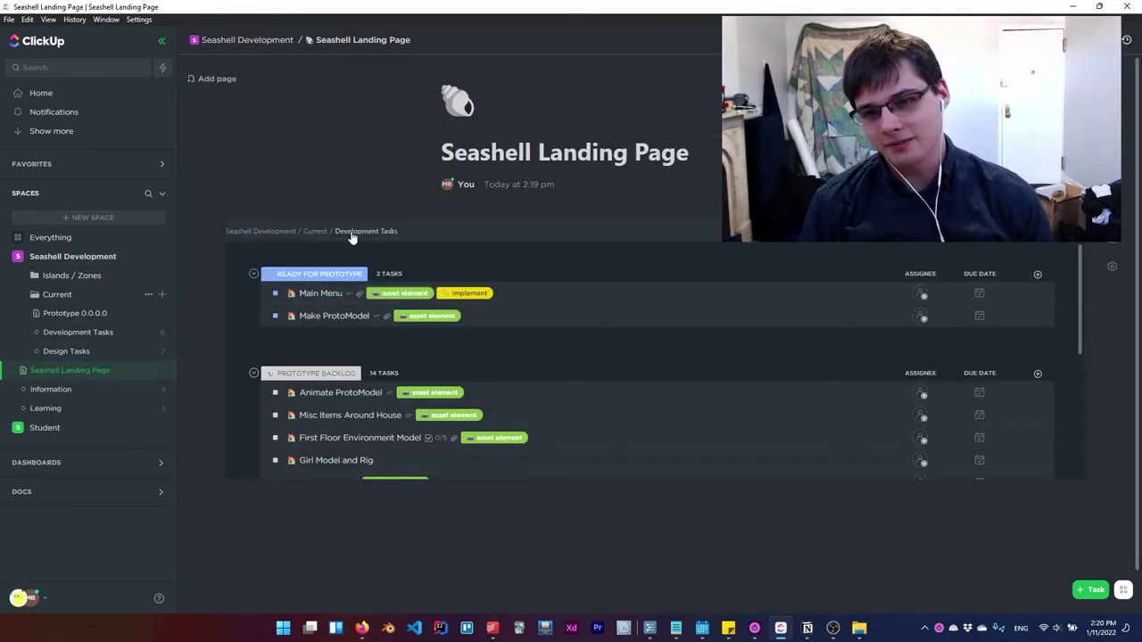
- Embed the Development Tasks and Design Tasks lists in the Seashell Landing Page doc
{"action": "left_click", "coordinate": [352, 234]}
{"action": "left_click", "coordinate": [72, 371]}
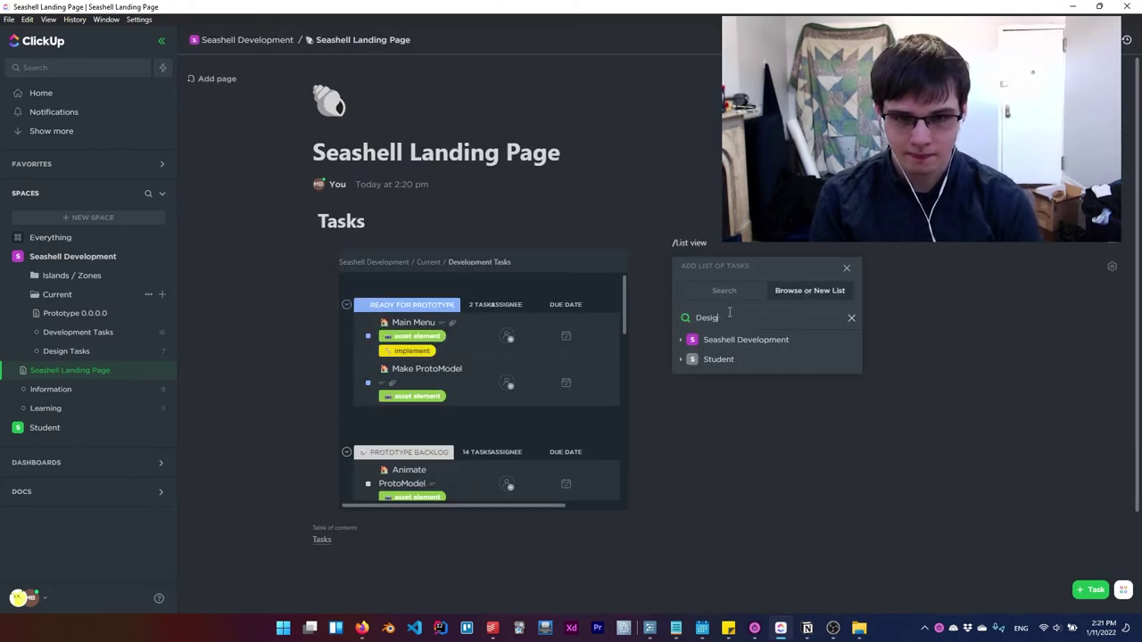
{"action": "type", "text": "n"}
{"action": "left_click", "coordinate": [744, 375]}
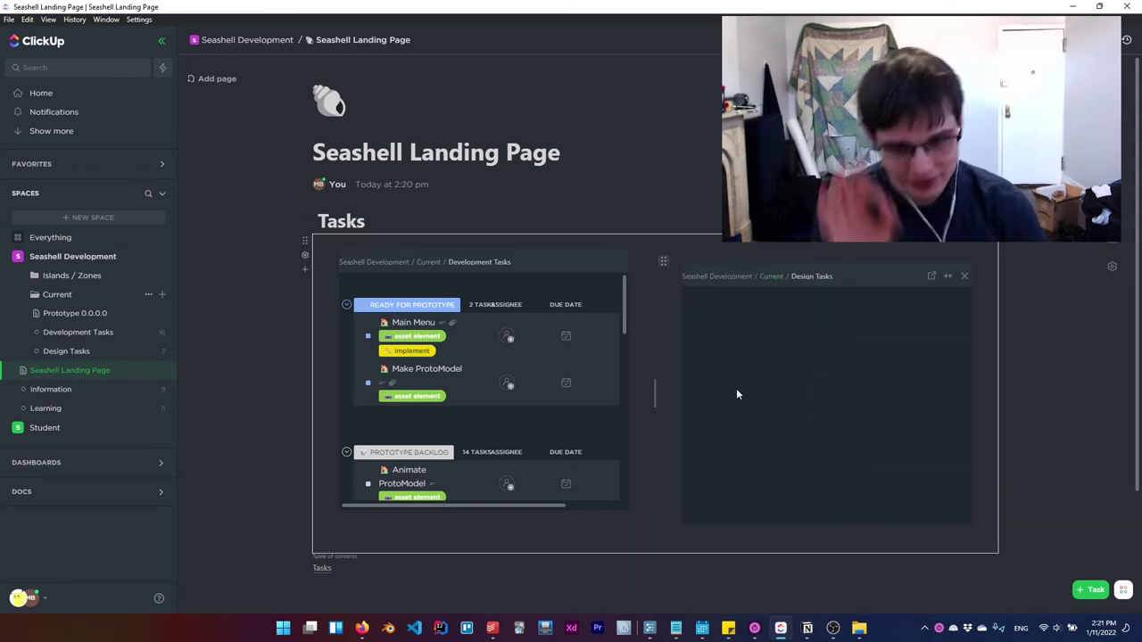
{"action": "left_click", "coordinate": [663, 246]}
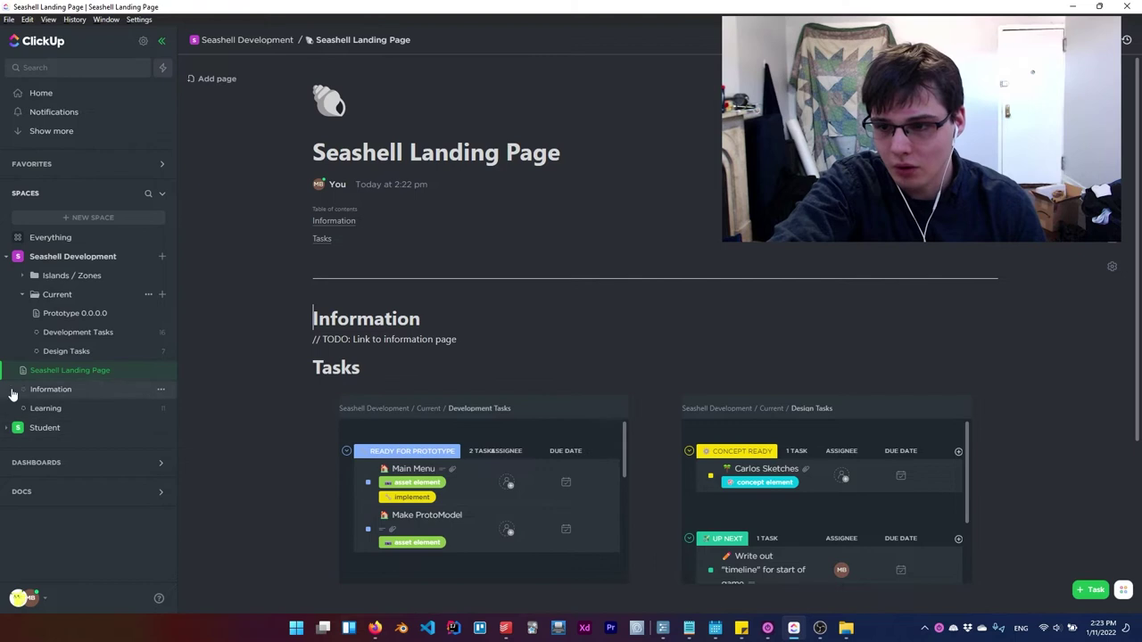
{"action": "key", "text": "alt+Left"}
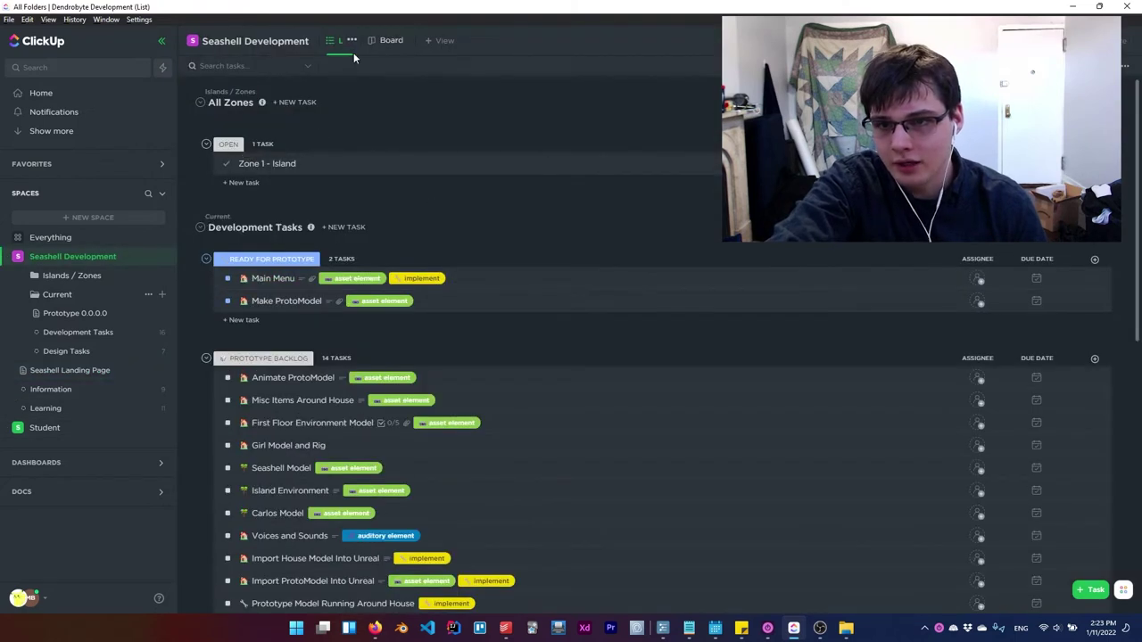
- In the phone app, browse notifications, search and quick-create, then return to the home screen
{"action": "left_click", "coordinate": [443, 42]}
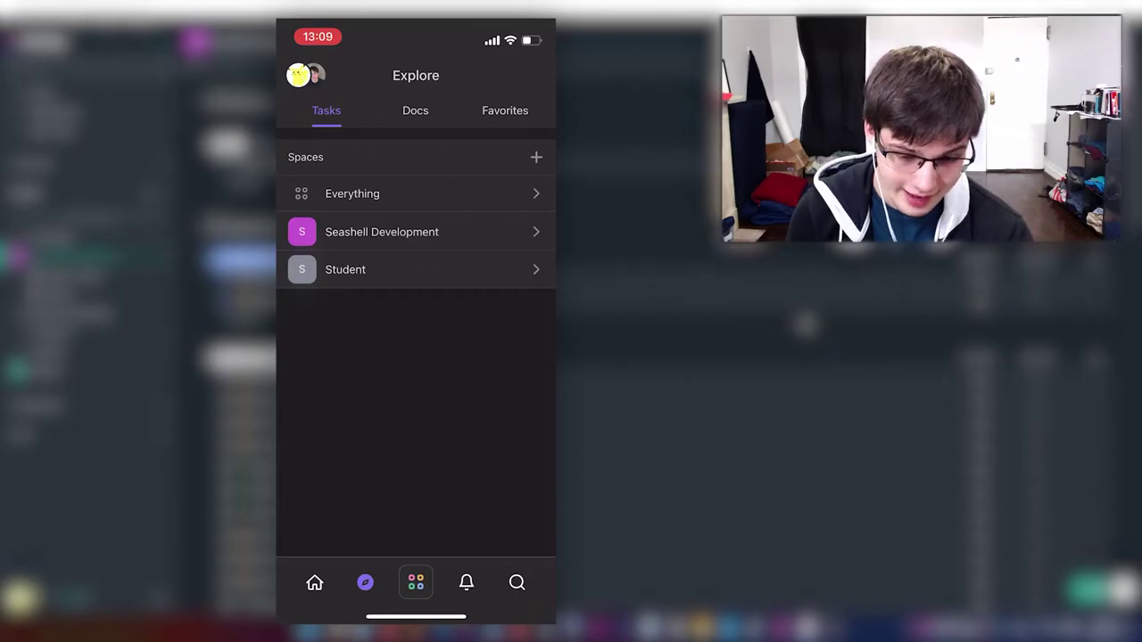
{"action": "left_click", "coordinate": [466, 582]}
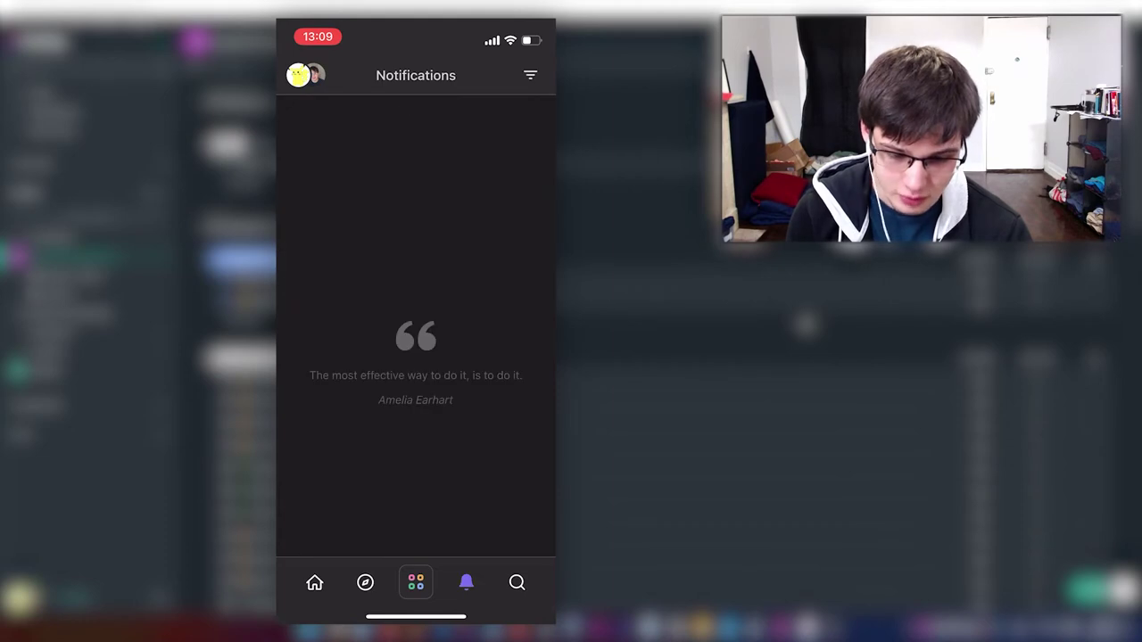
{"action": "left_click", "coordinate": [517, 582]}
{"action": "left_click", "coordinate": [357, 117]}
{"action": "left_click", "coordinate": [527, 81]}
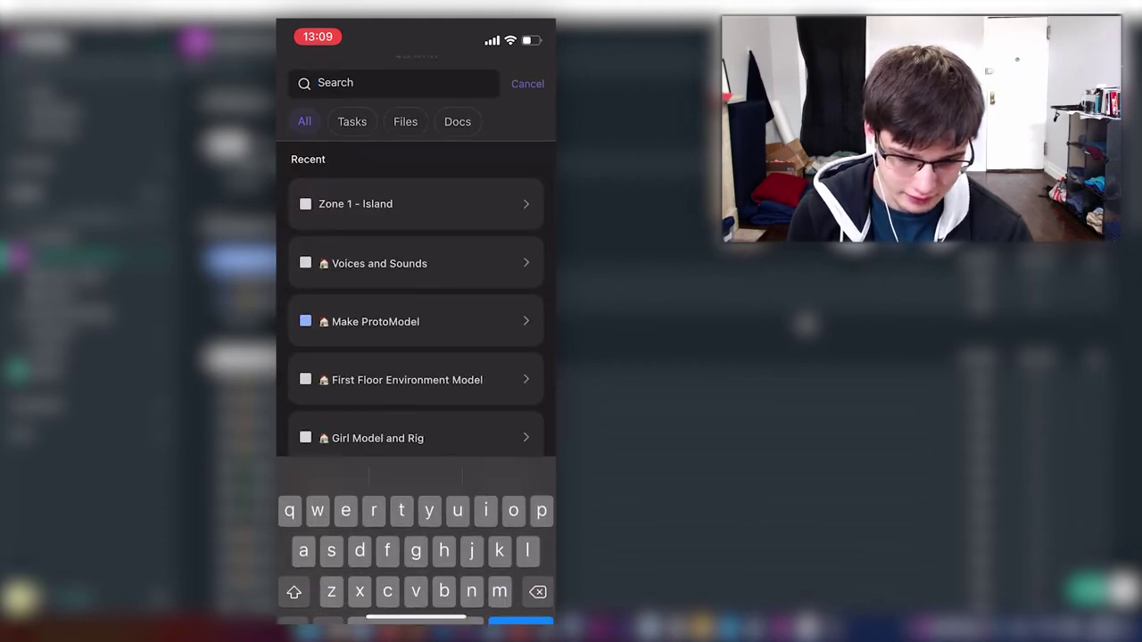
{"action": "left_click", "coordinate": [365, 583]}
{"action": "left_click", "coordinate": [416, 582]}
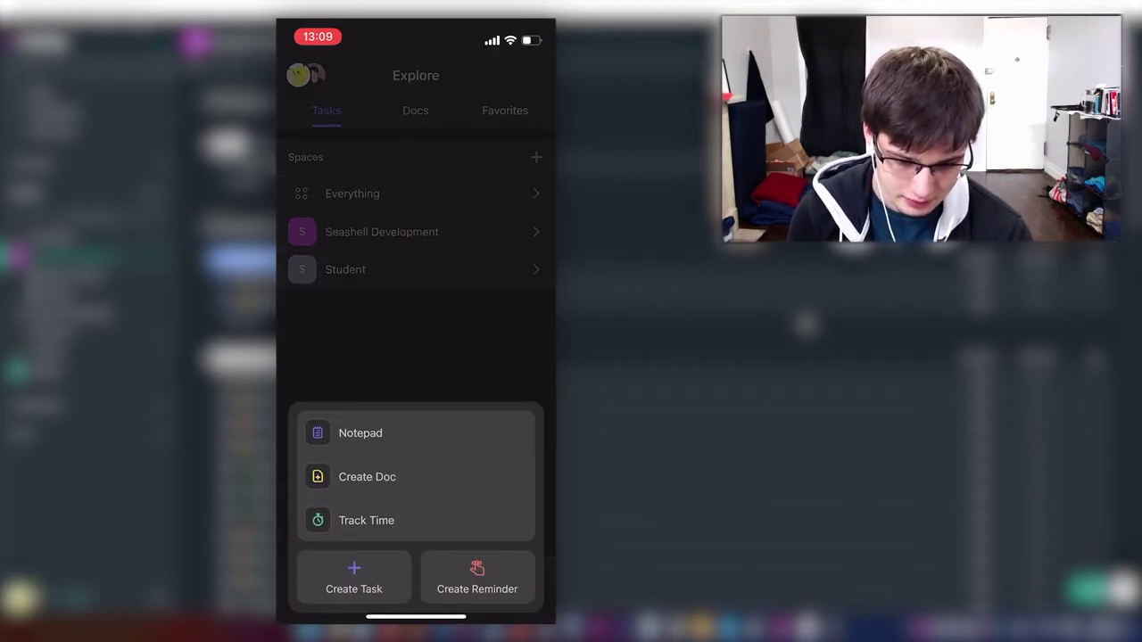
{"action": "left_click", "coordinate": [416, 339]}
{"action": "left_click", "coordinate": [314, 583]}
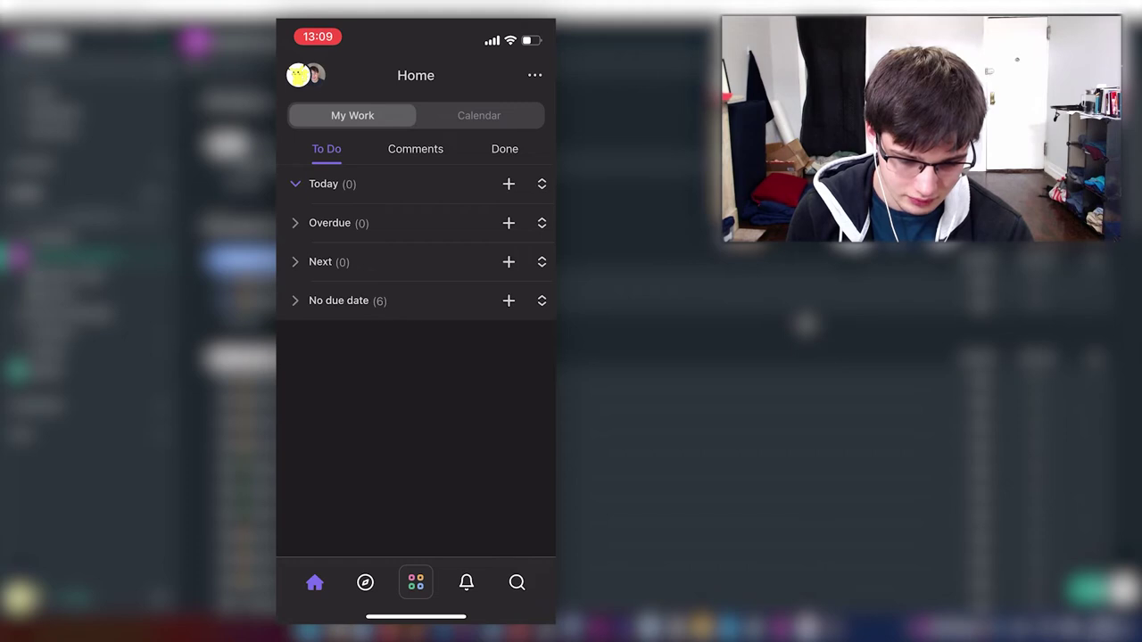
- Check the calendar, then open the Zone 1 - Island task via Islands / Zones > All Zones
{"action": "left_click", "coordinate": [479, 115]}
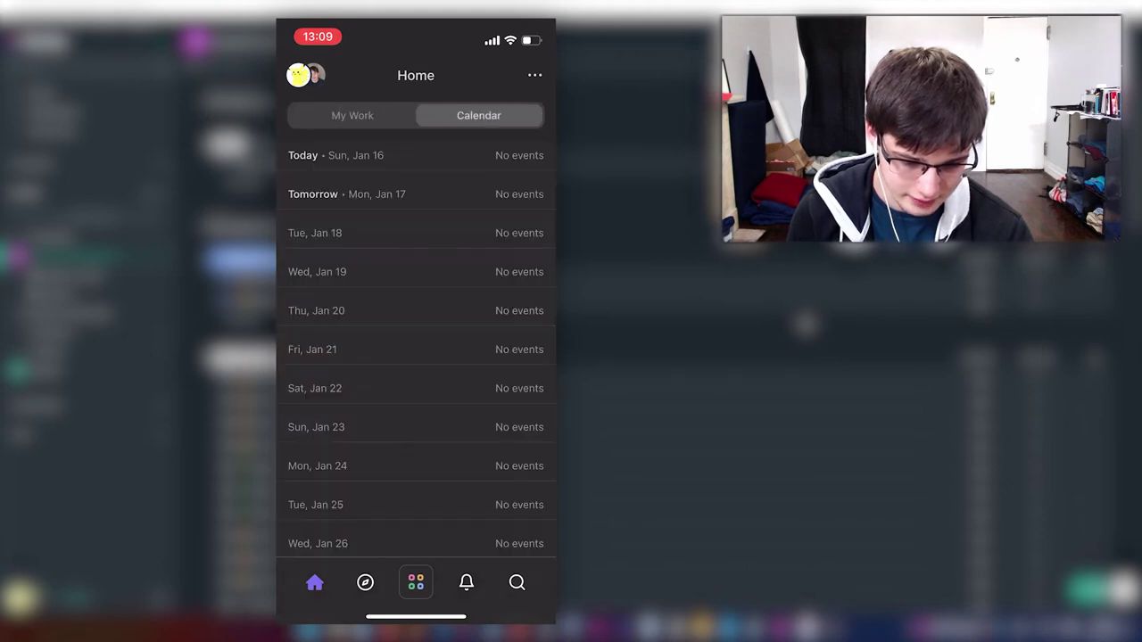
{"action": "left_click", "coordinate": [352, 115]}
{"action": "left_click", "coordinate": [365, 583]}
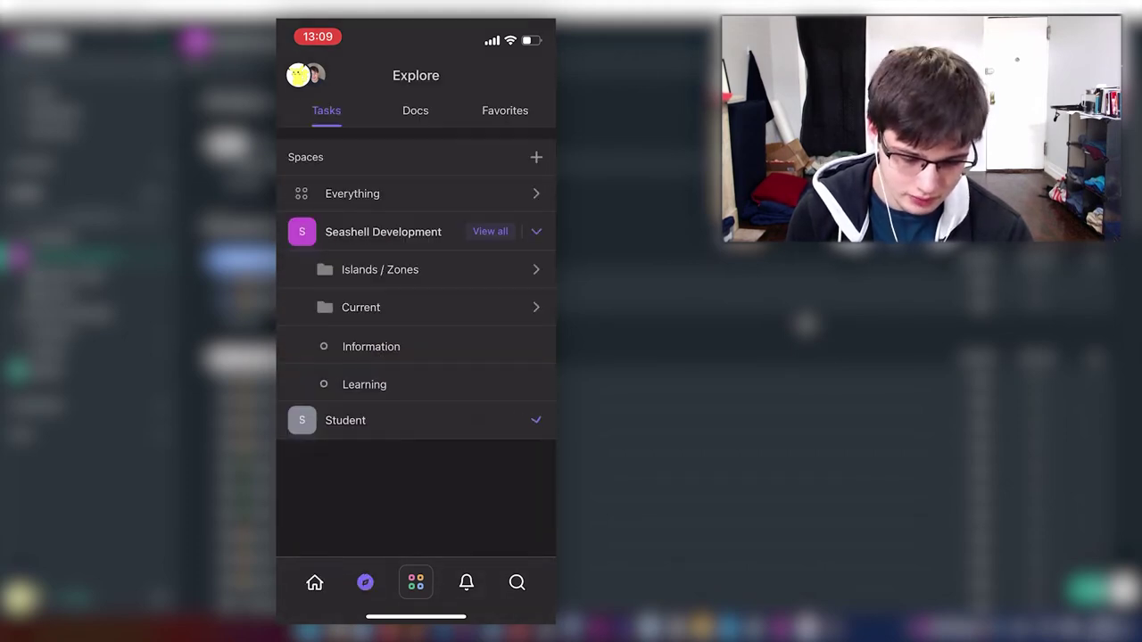
{"action": "left_click", "coordinate": [380, 269]}
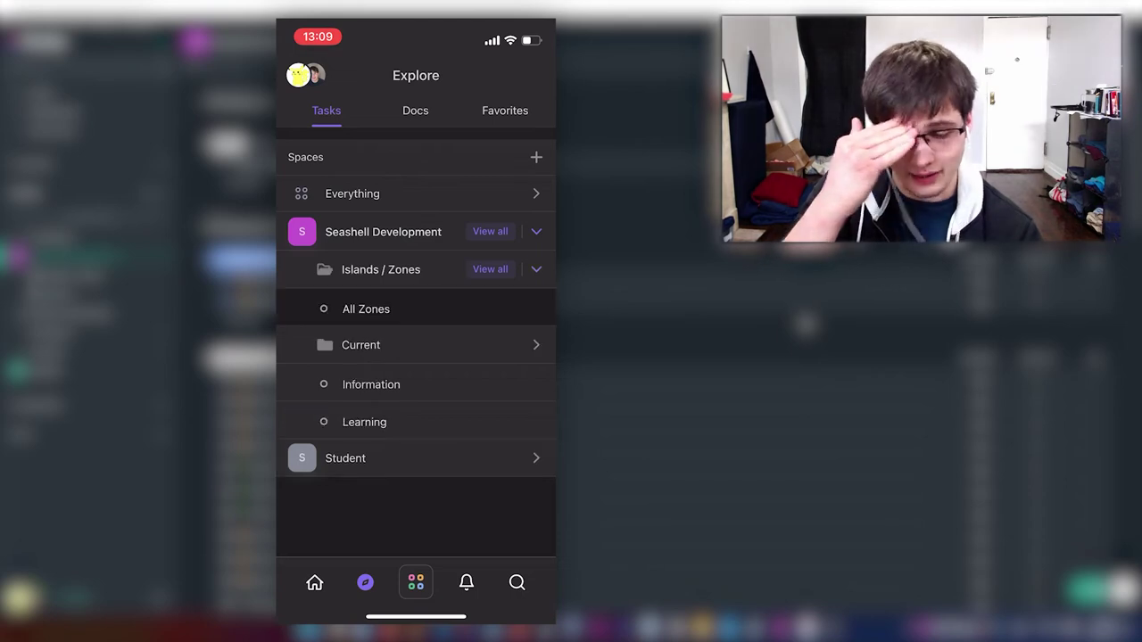
{"action": "left_click", "coordinate": [348, 307]}
{"action": "left_click", "coordinate": [419, 202]}
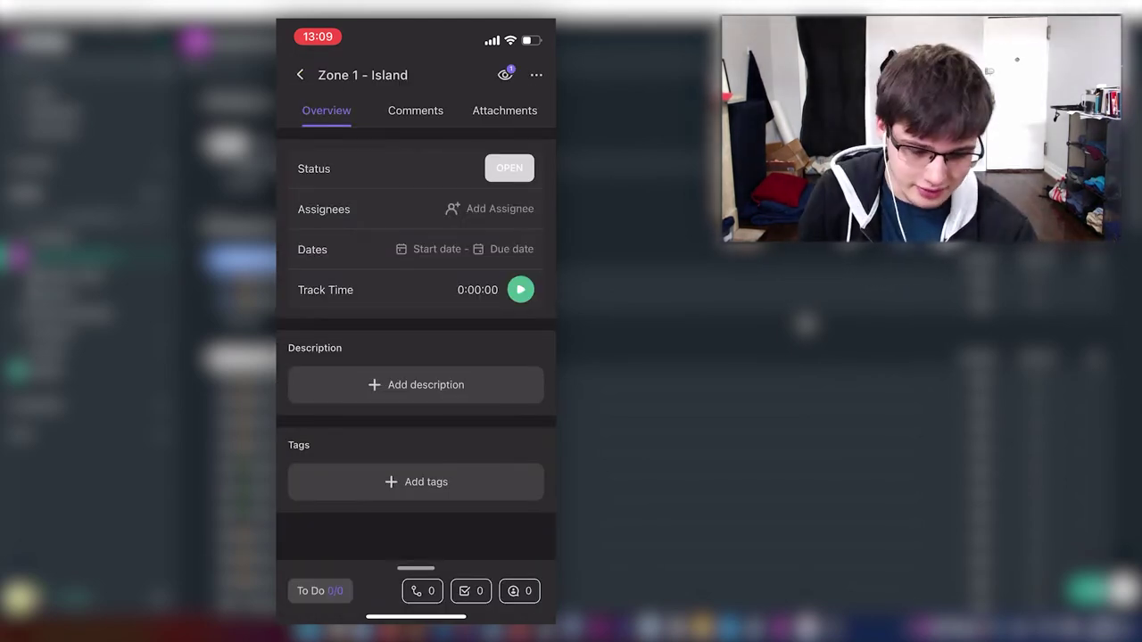
{"action": "left_click", "coordinate": [300, 75]}
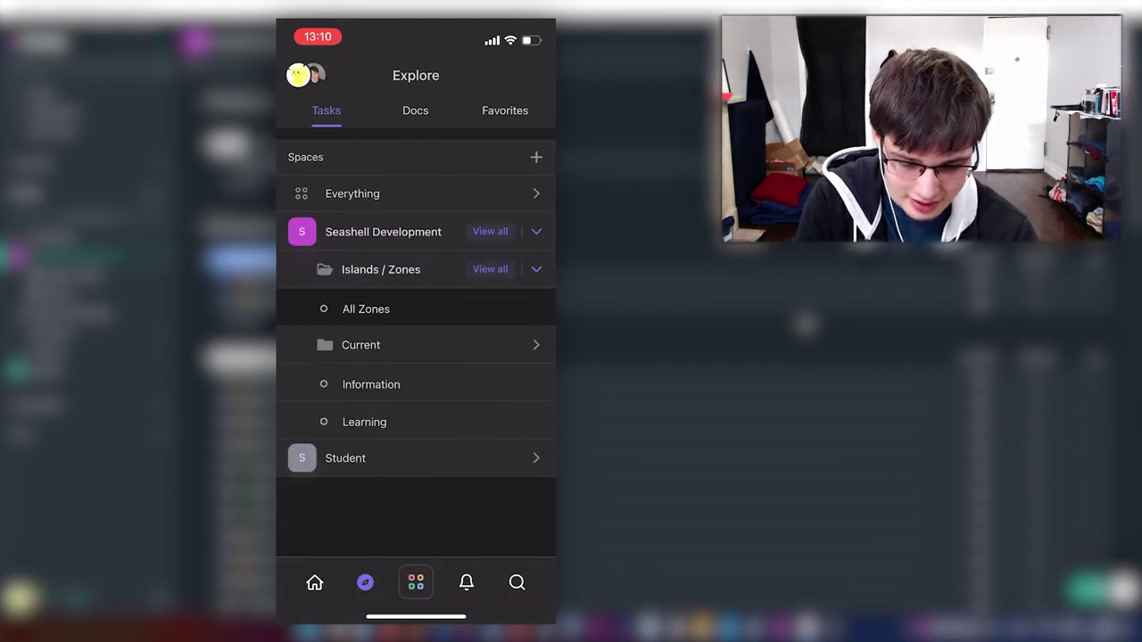
- View the Information list and the Seashell Landing Page view, then reopen All Zones
{"action": "left_click", "coordinate": [537, 231]}
{"action": "left_click", "coordinate": [536, 231]}
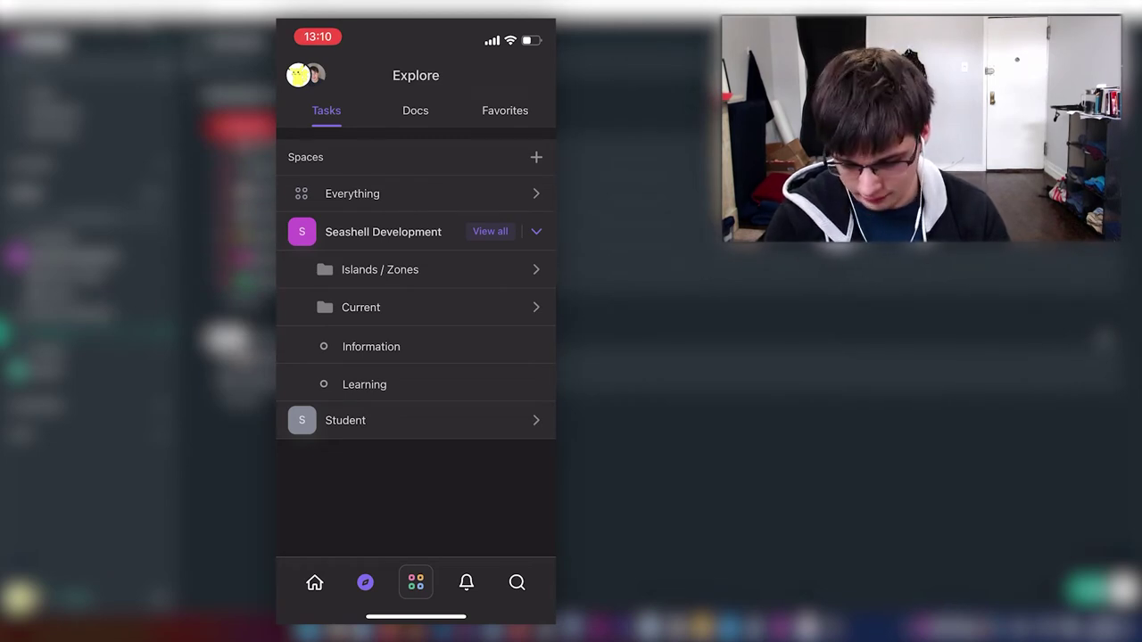
{"action": "left_click", "coordinate": [372, 346]}
{"action": "scroll", "coordinate": [416, 357], "scroll_direction": "up", "scroll_amount": 3}
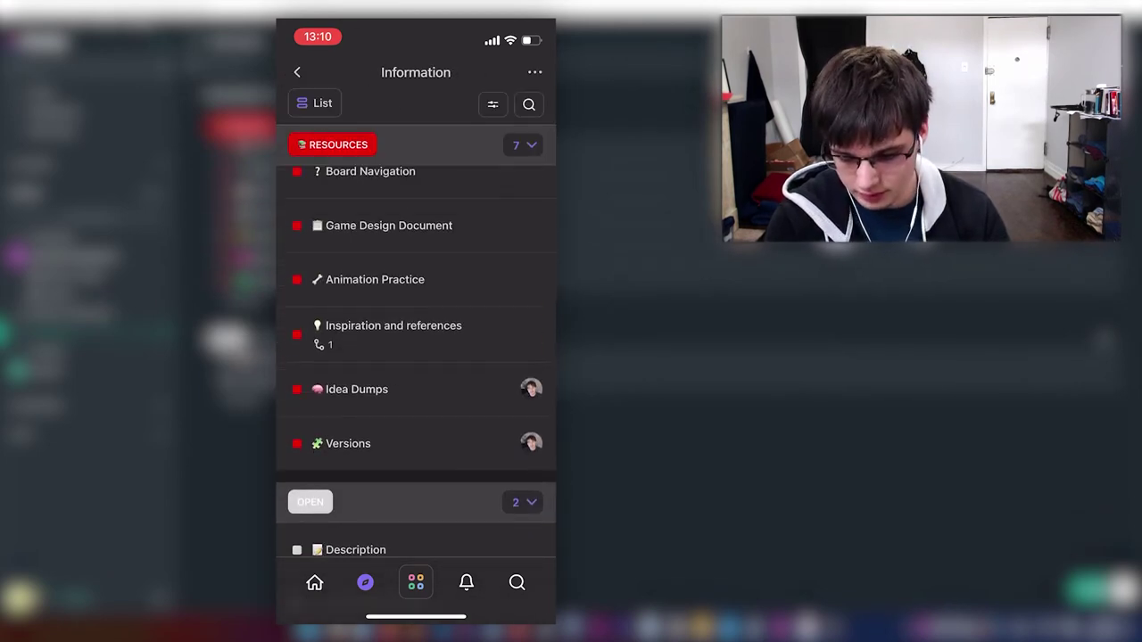
{"action": "left_click", "coordinate": [297, 72]}
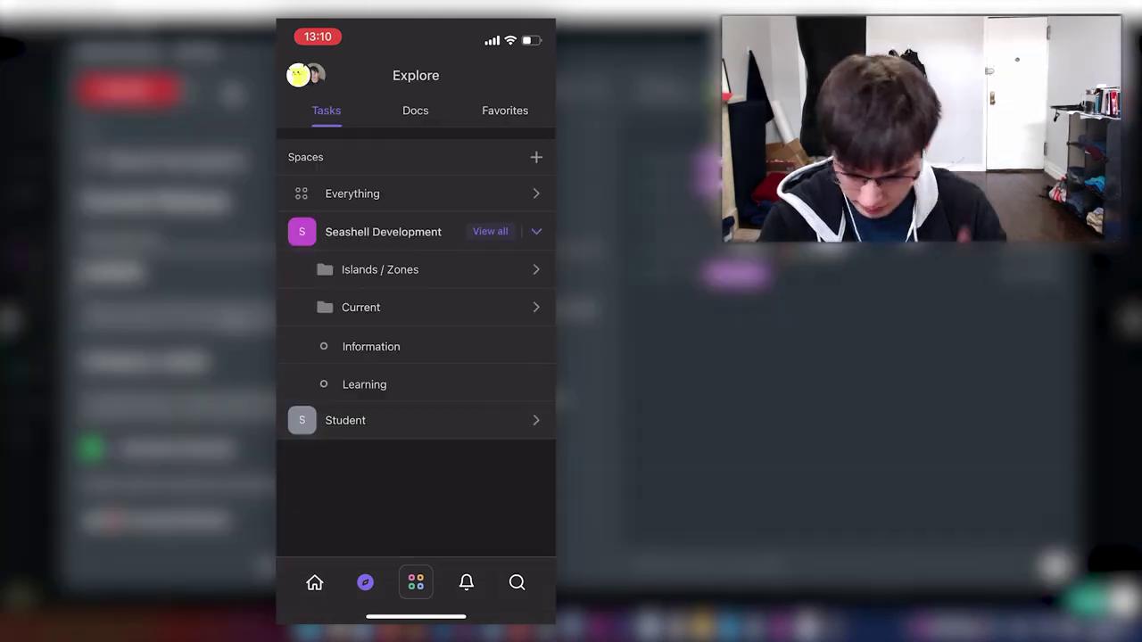
{"action": "left_click", "coordinate": [490, 231]}
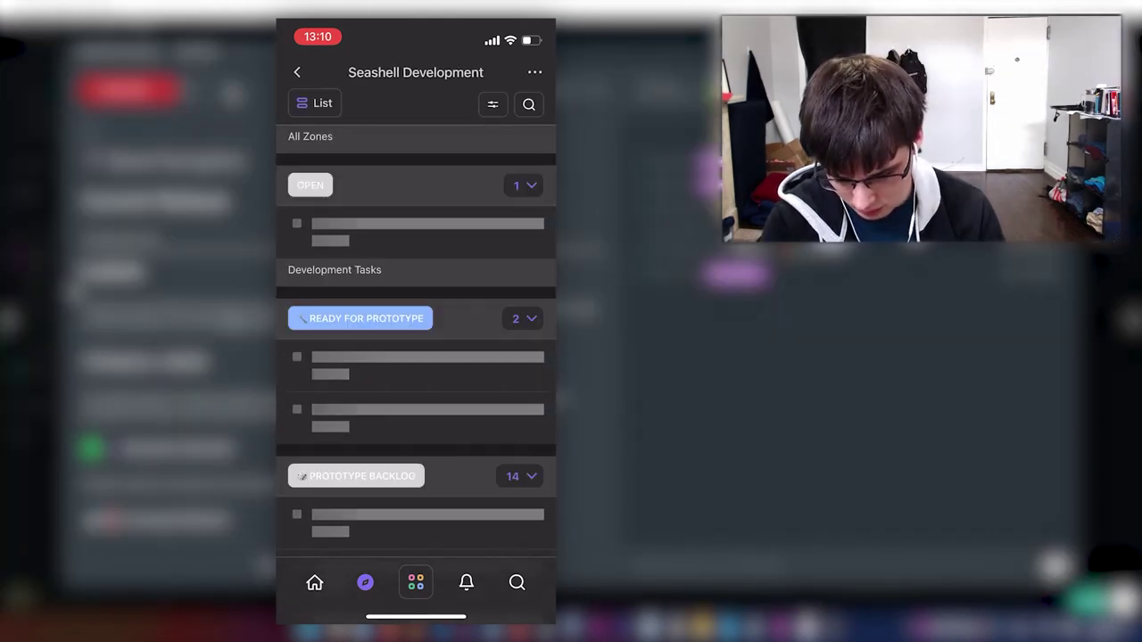
{"action": "left_click", "coordinate": [314, 102]}
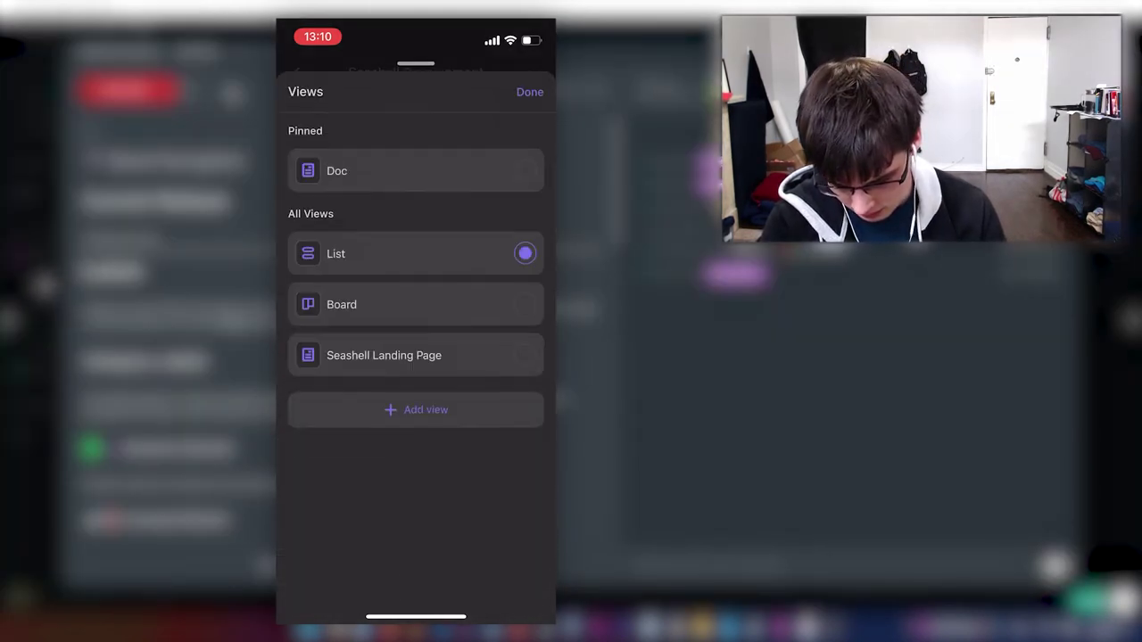
{"action": "left_click", "coordinate": [384, 355]}
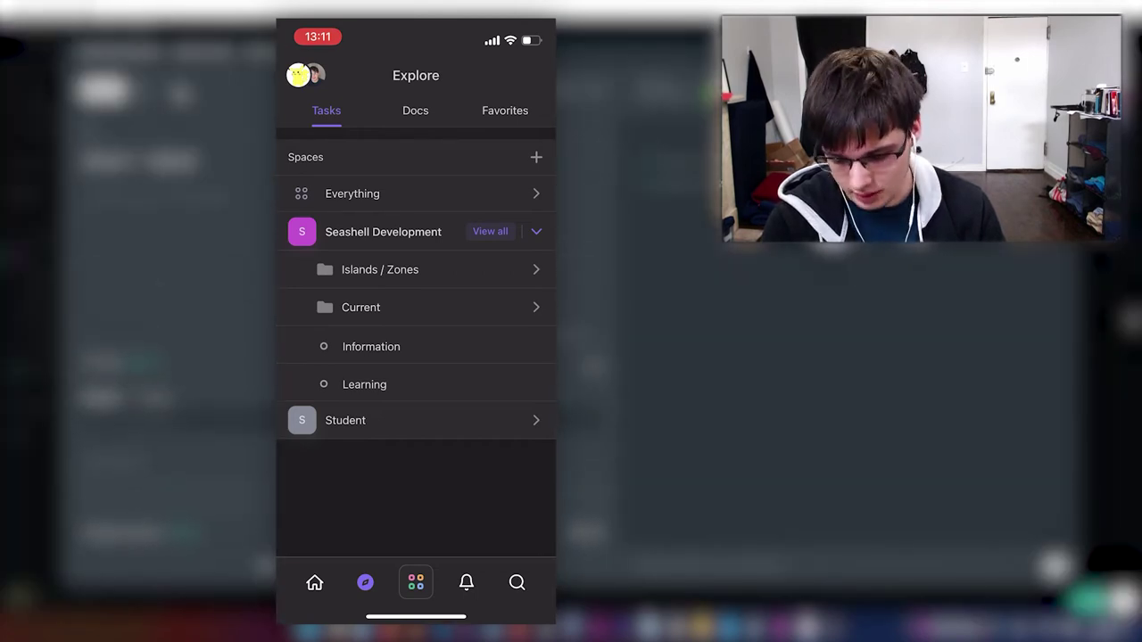
{"action": "left_click", "coordinate": [380, 269]}
{"action": "left_click", "coordinate": [366, 309]}
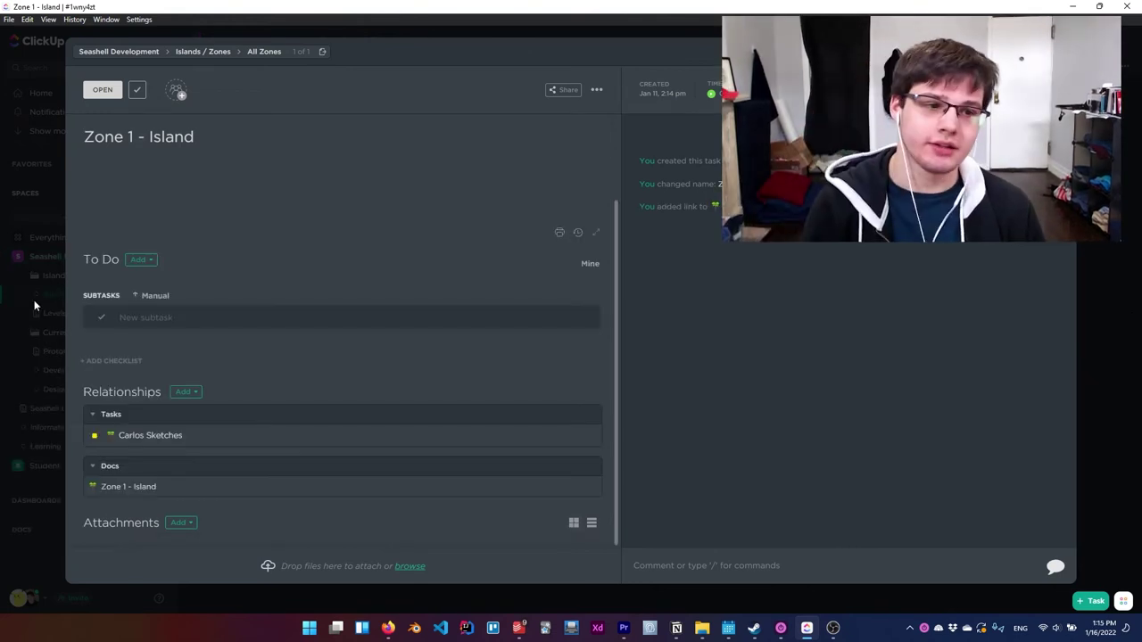
- Close the Zone 1 - Island task and show Design Tasks from the Current folder
{"action": "left_click", "coordinate": [34, 300]}
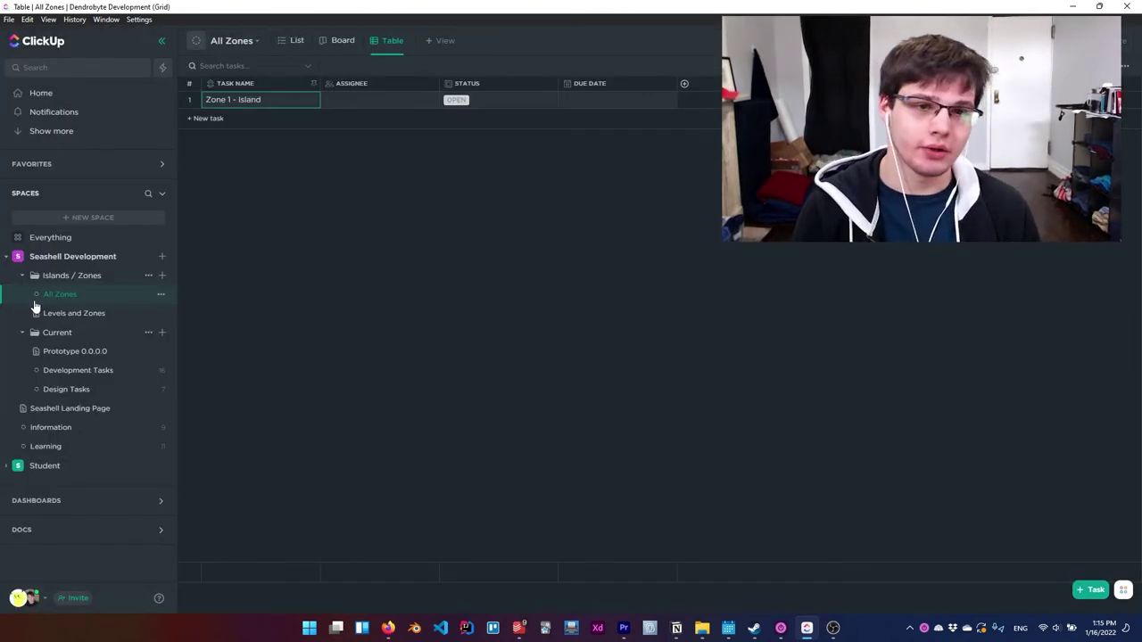
{"action": "left_click", "coordinate": [89, 390]}
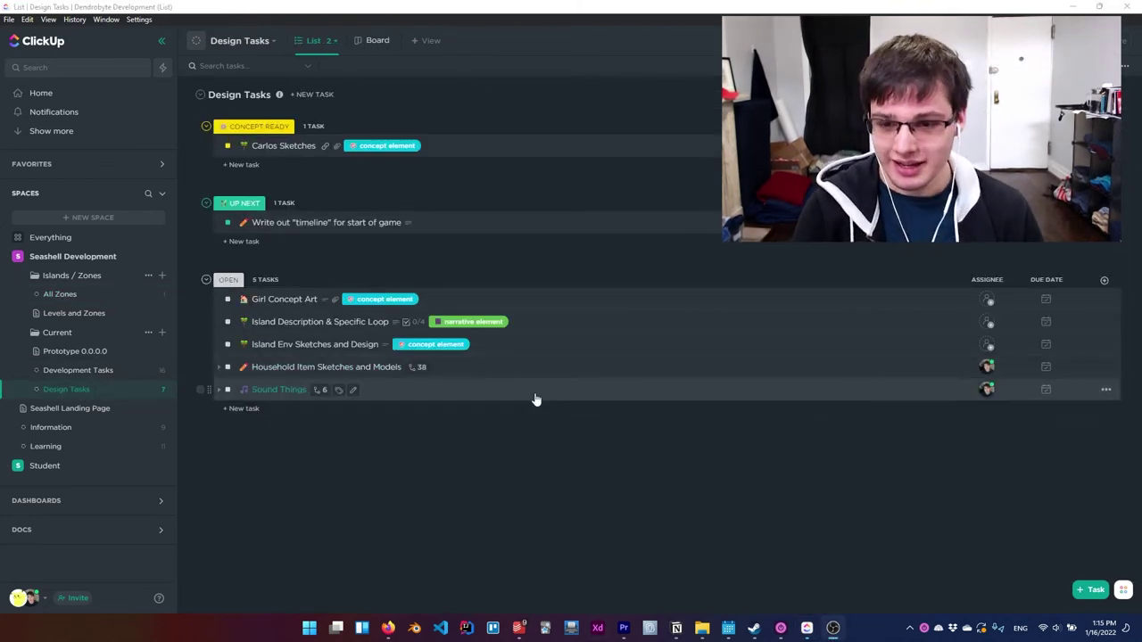
- Look over the Carlos Sketches and Island Description & Specific Loop tasks
{"action": "left_click", "coordinate": [295, 145]}
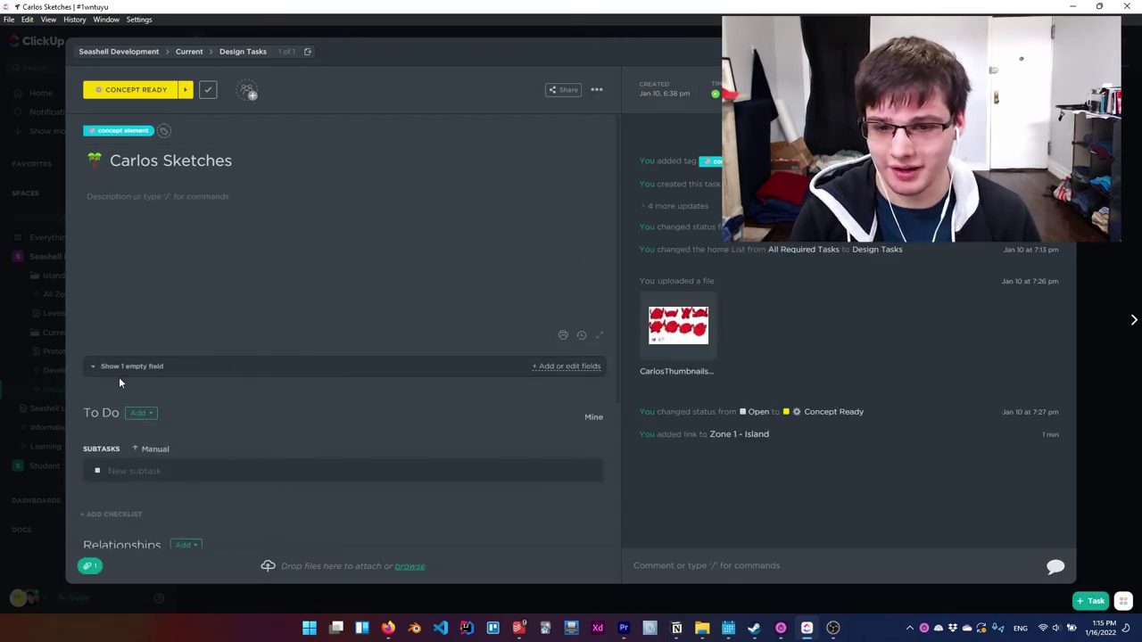
{"action": "left_click", "coordinate": [86, 365]}
{"action": "left_click", "coordinate": [284, 237]}
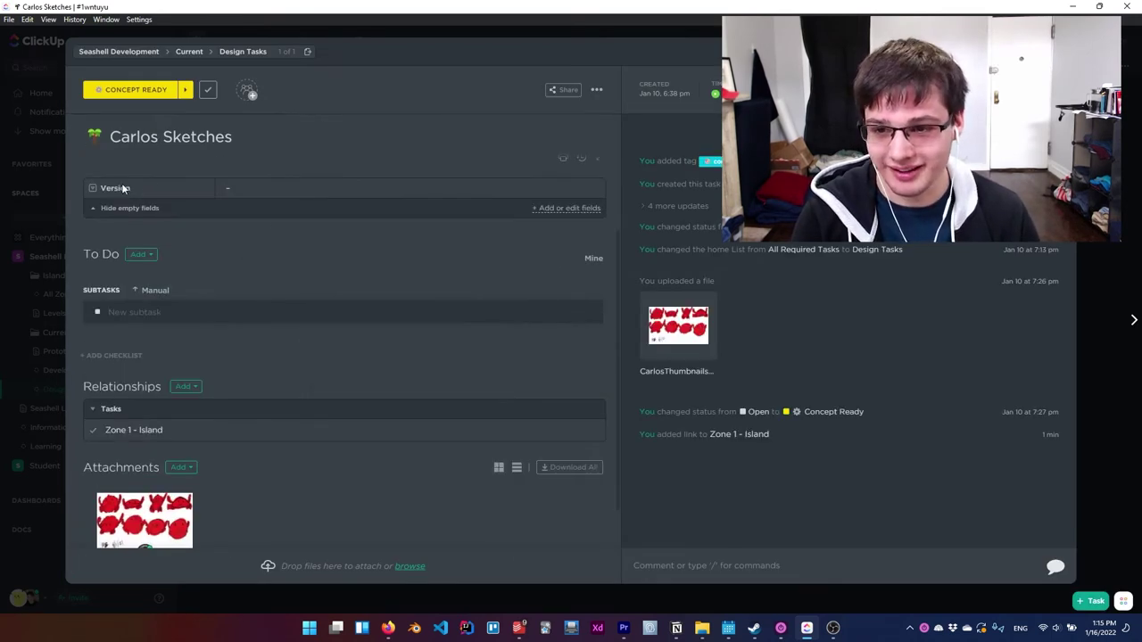
{"action": "left_click", "coordinate": [40, 391]}
{"action": "left_click", "coordinate": [296, 325]}
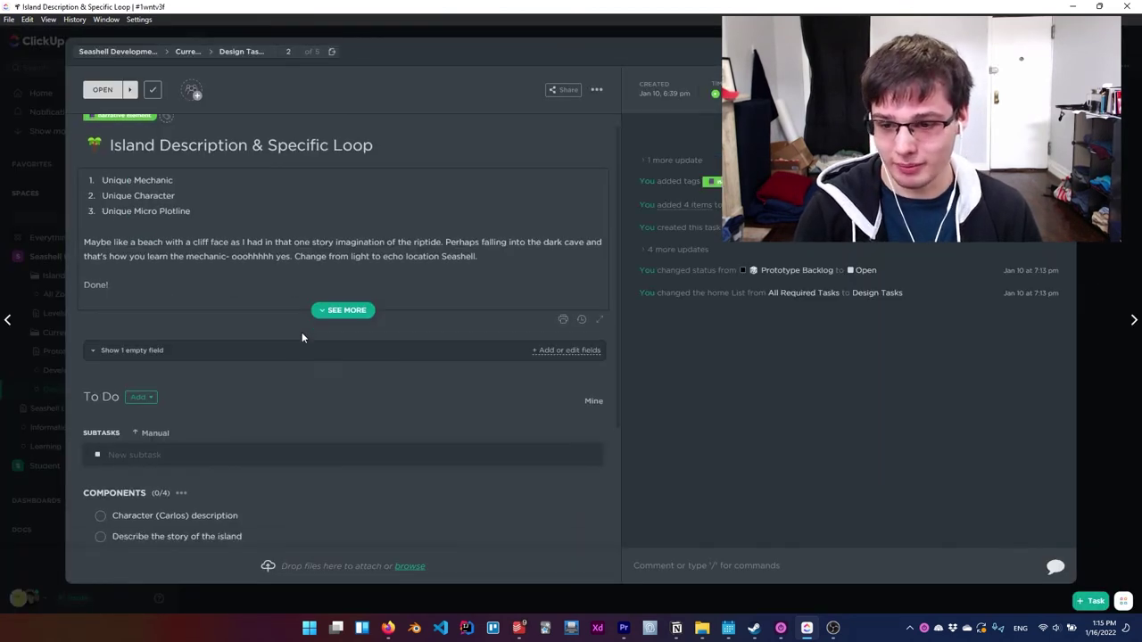
{"action": "scroll", "coordinate": [301, 356], "scroll_direction": "up", "scroll_amount": 1}
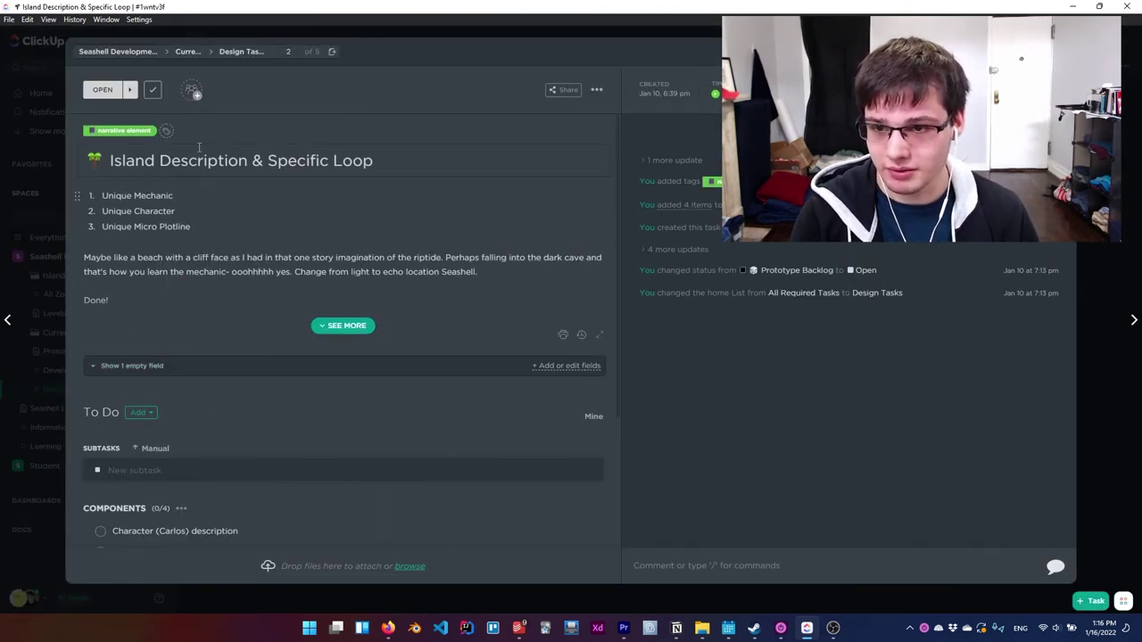
{"action": "key", "text": "Escape"}
- Relate Island Description & Specific Loop to the Zone 1 - Island task
{"action": "left_click", "coordinate": [286, 150]}
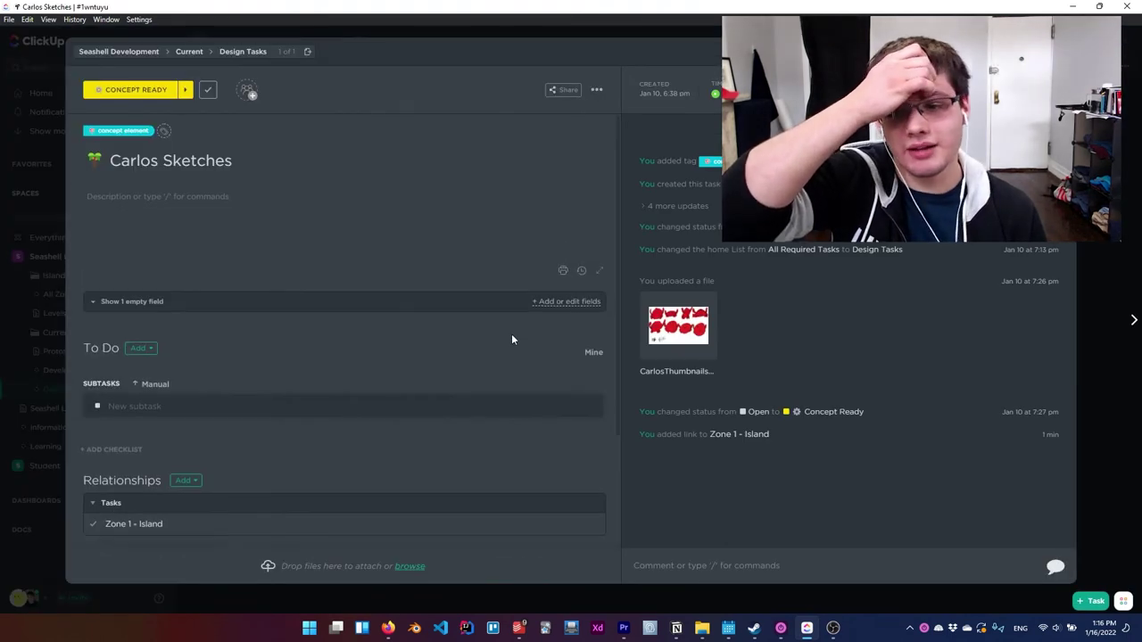
{"action": "scroll", "coordinate": [512, 339], "scroll_direction": "down", "scroll_amount": 2}
{"action": "left_click", "coordinate": [134, 372]}
{"action": "left_click", "coordinate": [184, 390]}
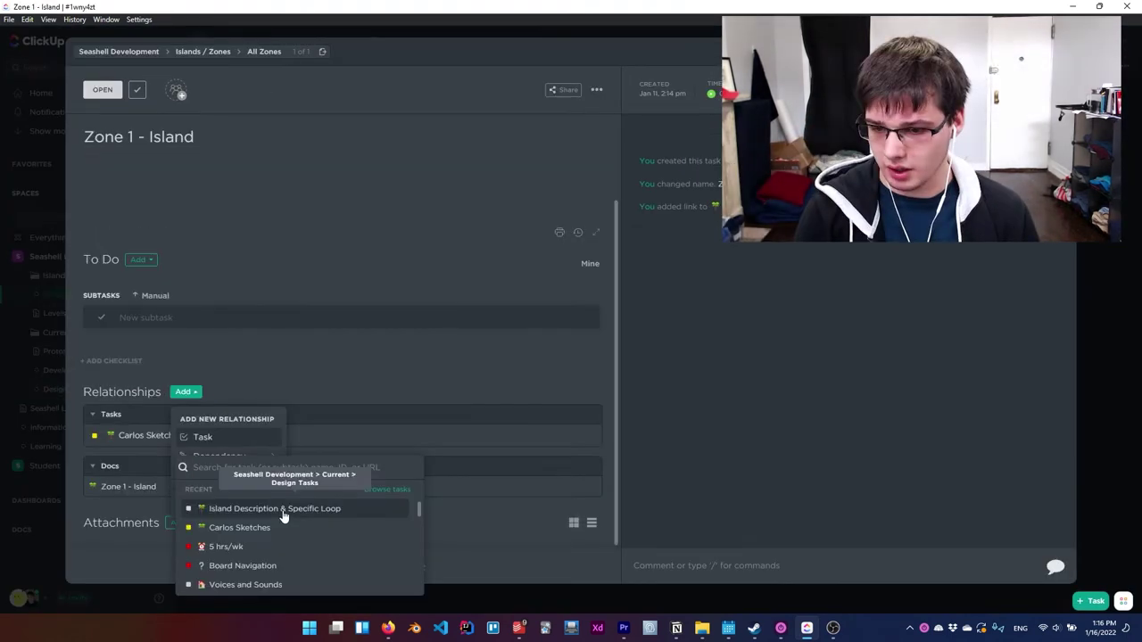
{"action": "left_click", "coordinate": [276, 508]}
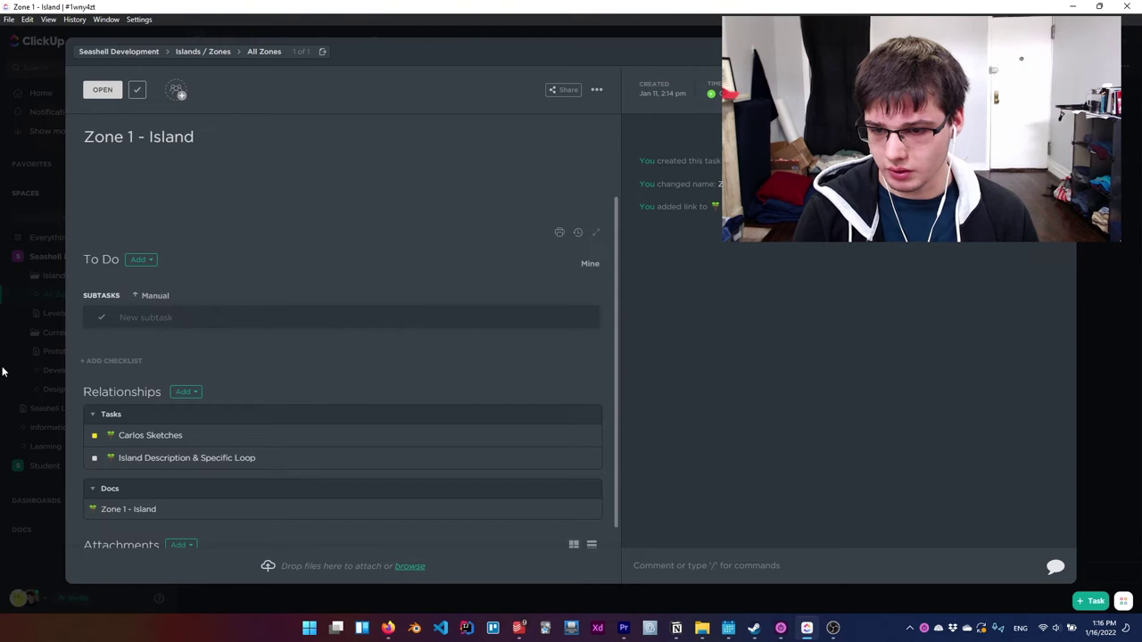
{"action": "key", "text": "Escape"}
{"action": "left_click", "coordinate": [62, 390]}
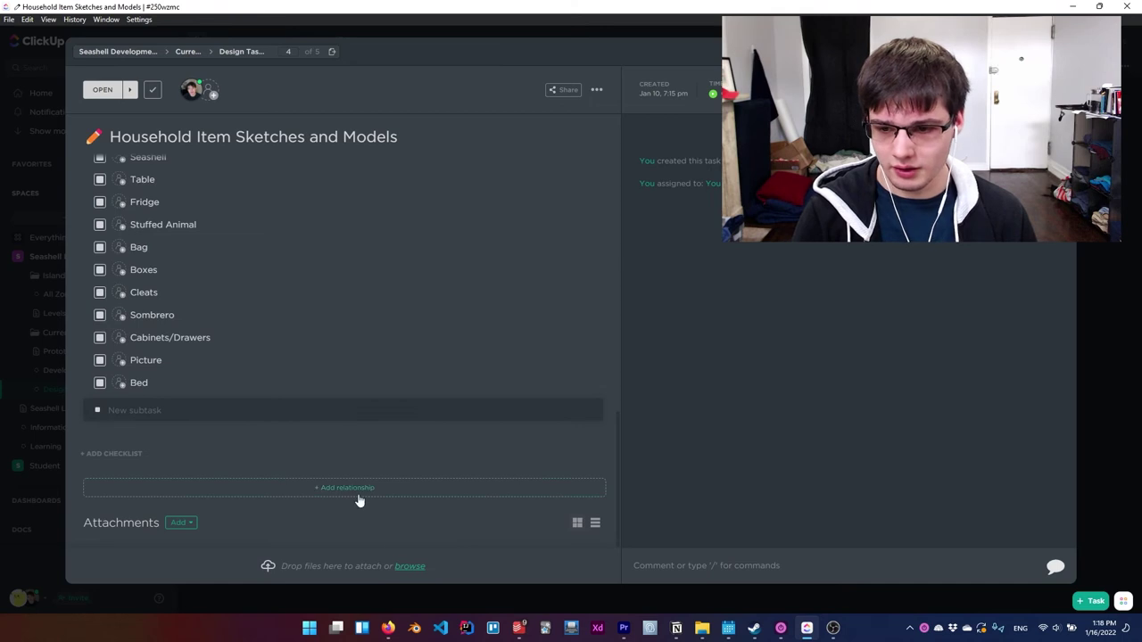
- Link Household Item Sketches and Models and Girl Concept Art to Zone 0 - House
{"action": "left_click", "coordinate": [359, 489]}
{"action": "left_click", "coordinate": [349, 539]}
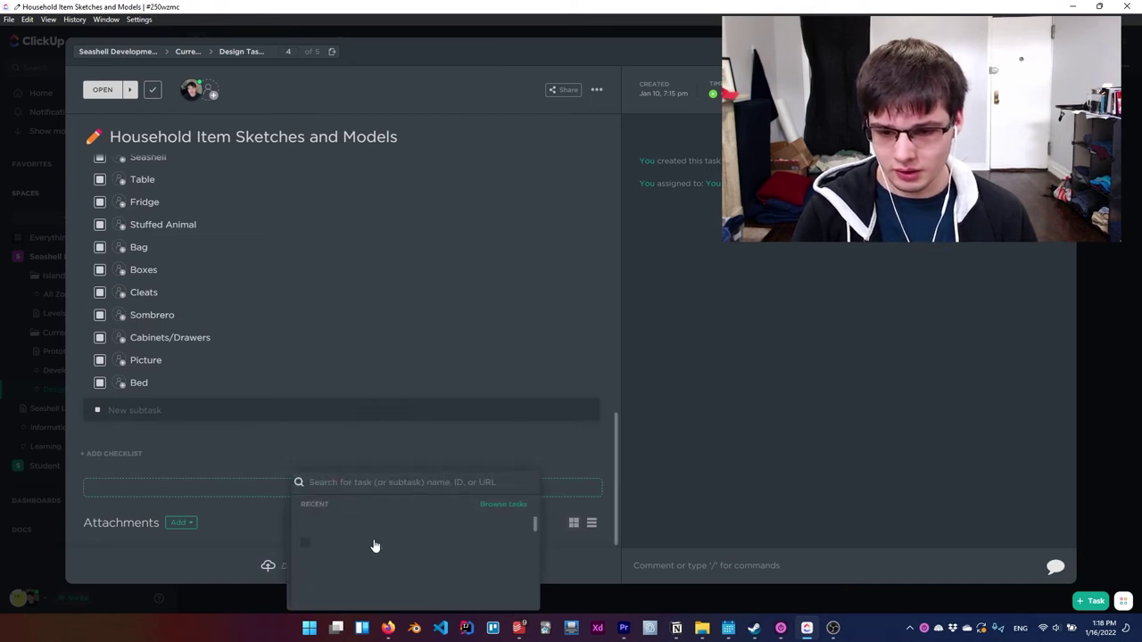
{"action": "left_click", "coordinate": [340, 546]}
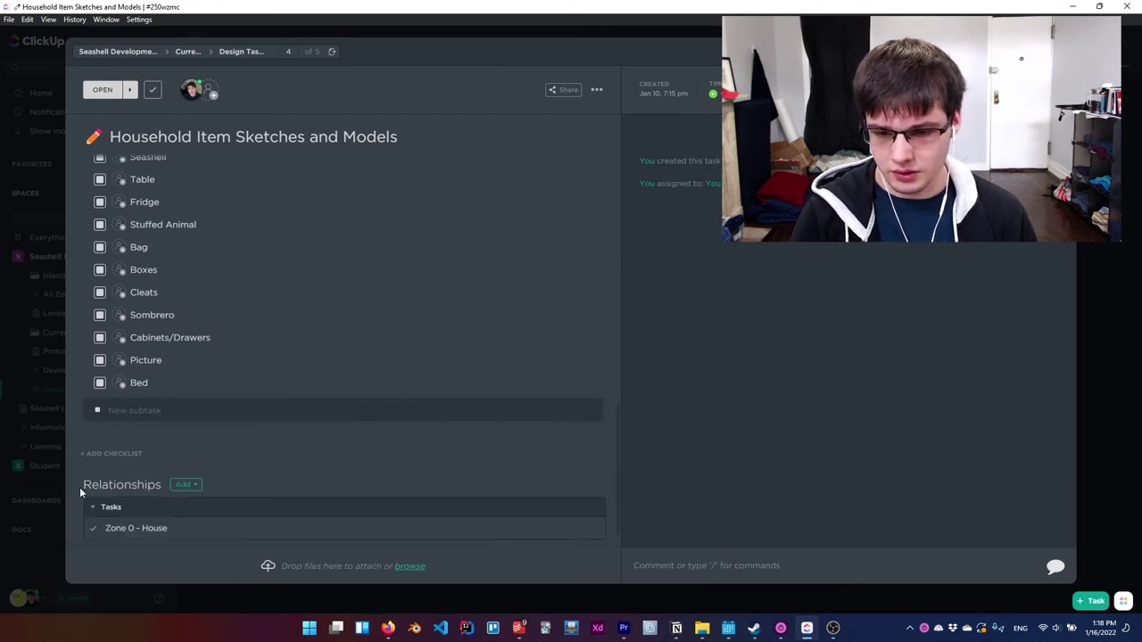
{"action": "left_click", "coordinate": [294, 51]}
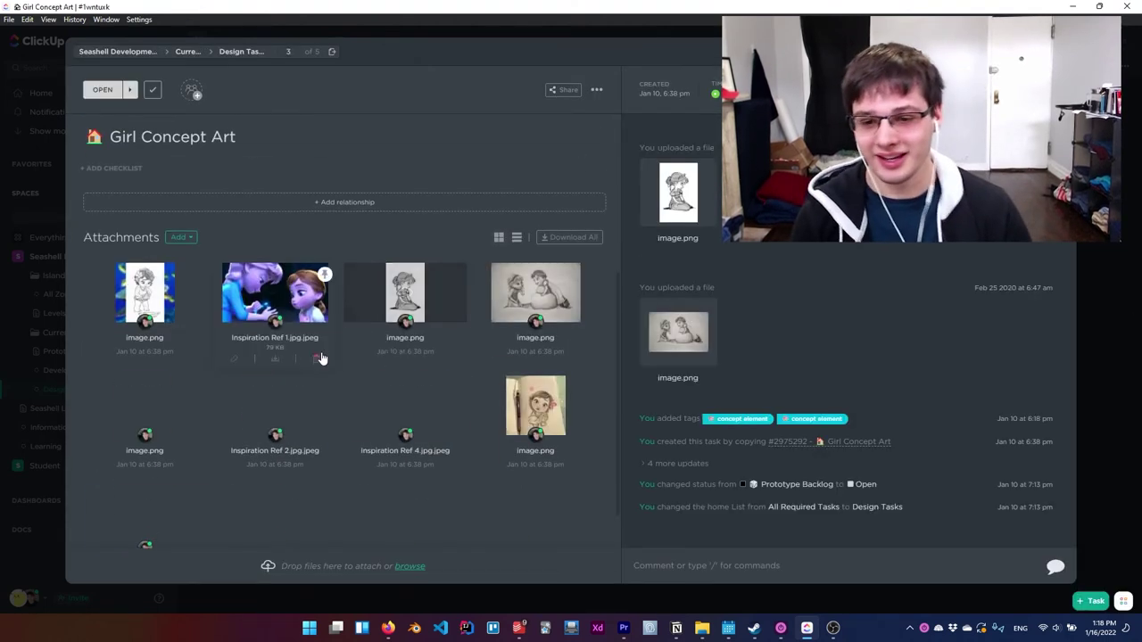
{"action": "left_click", "coordinate": [364, 486]}
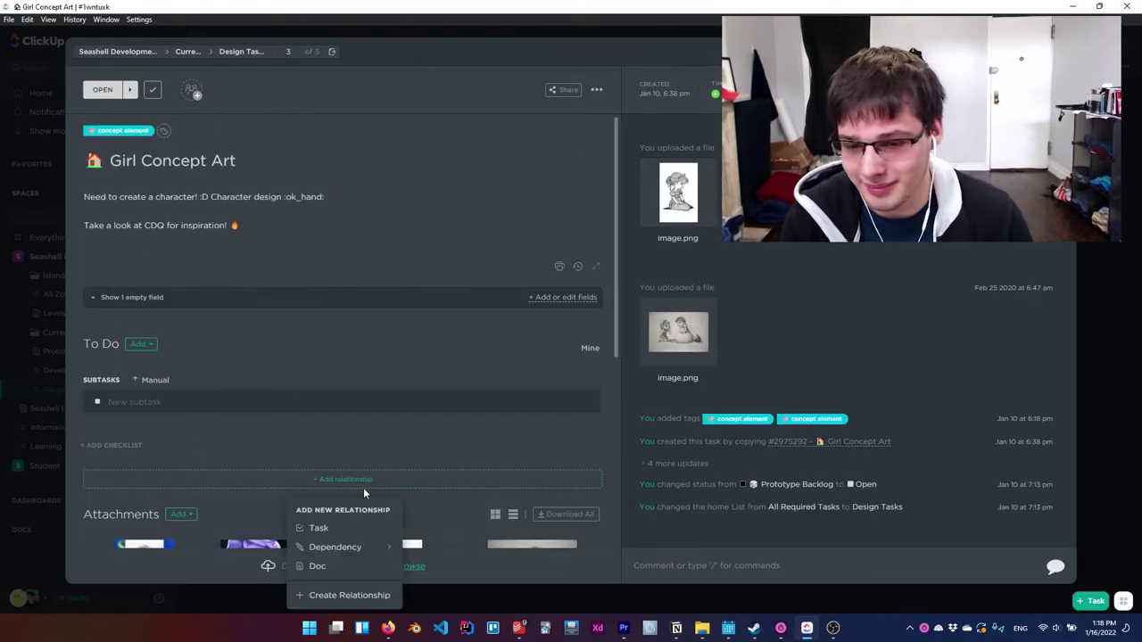
{"action": "left_click", "coordinate": [338, 529]}
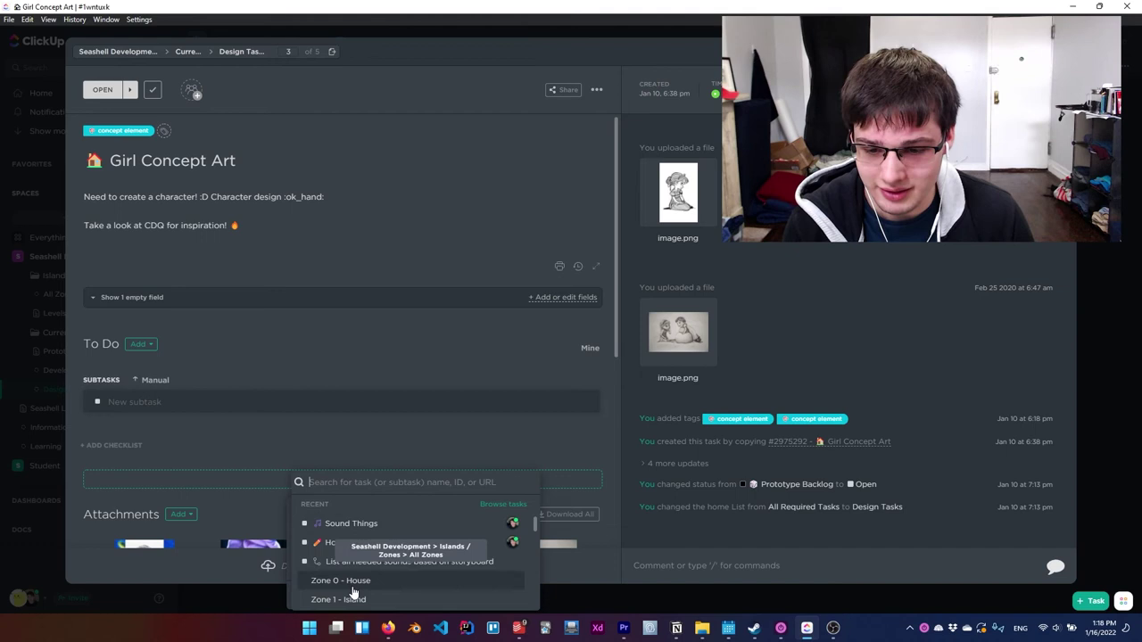
{"action": "left_click", "coordinate": [354, 590]}
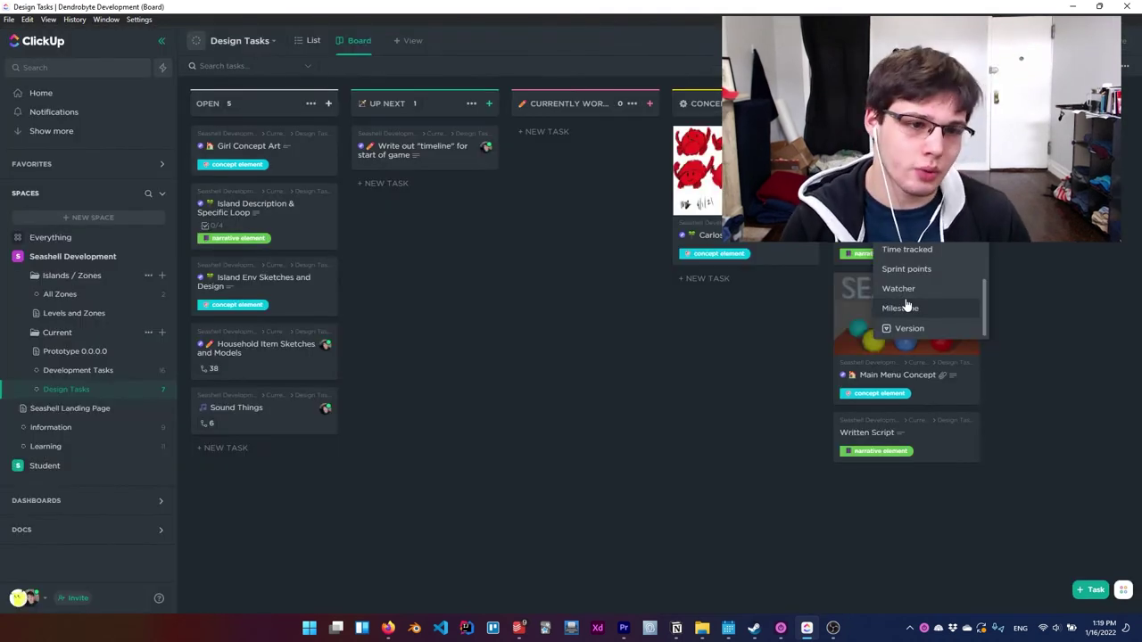
- Review the 'Write out timeline' task details, then close the field list to show the Design Tasks board
{"action": "left_click", "coordinate": [735, 371]}
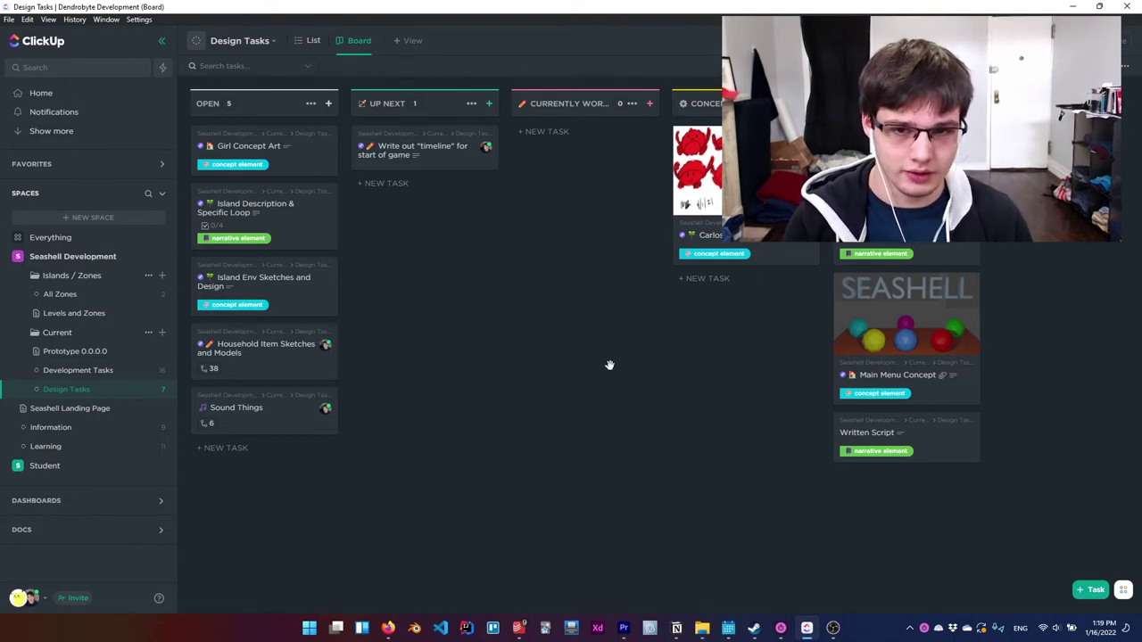
{"action": "left_click", "coordinate": [408, 158]}
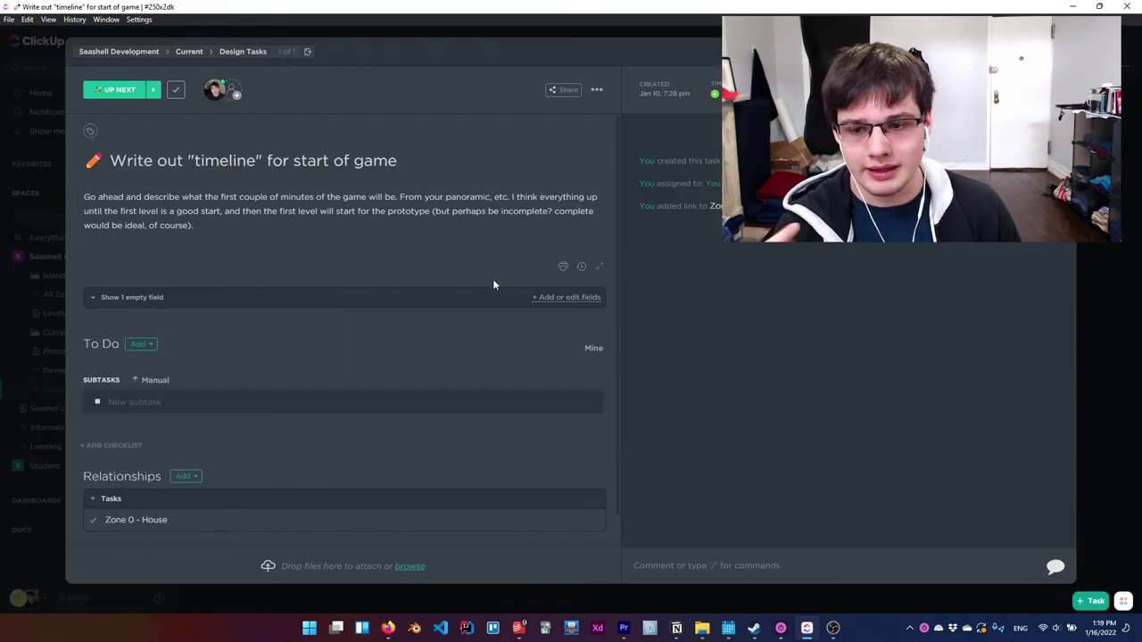
{"action": "scroll", "coordinate": [166, 438], "scroll_direction": "down", "scroll_amount": 1}
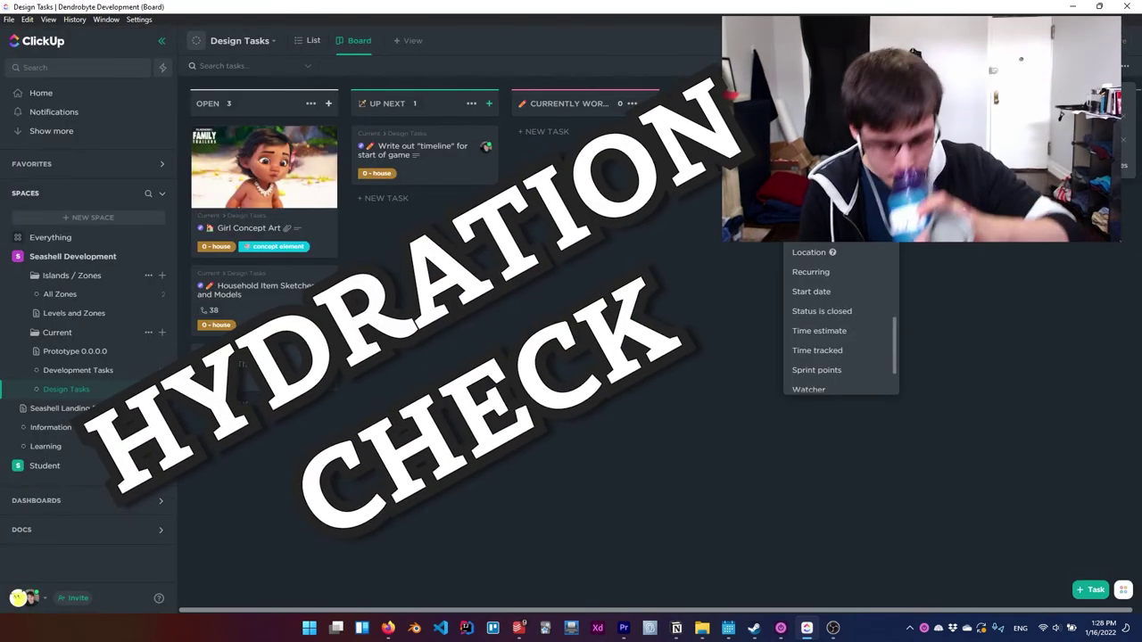
{"action": "left_click", "coordinate": [763, 249]}
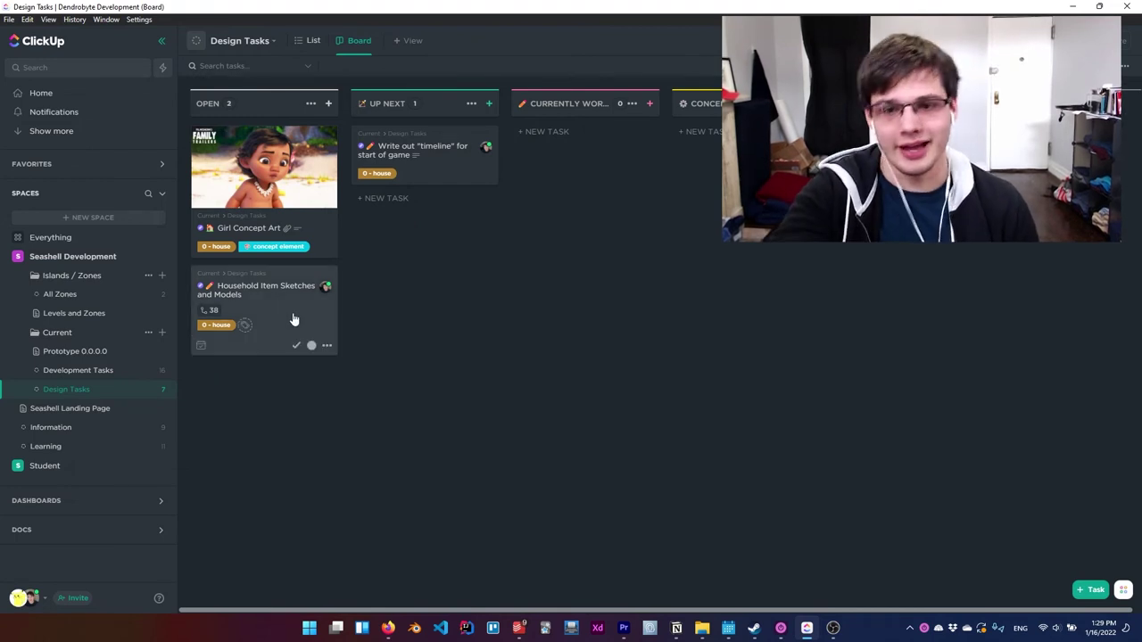
- Create Sprint 1 in the Current folder with dates 1/17 - 1/30
{"action": "left_click", "coordinate": [148, 332]}
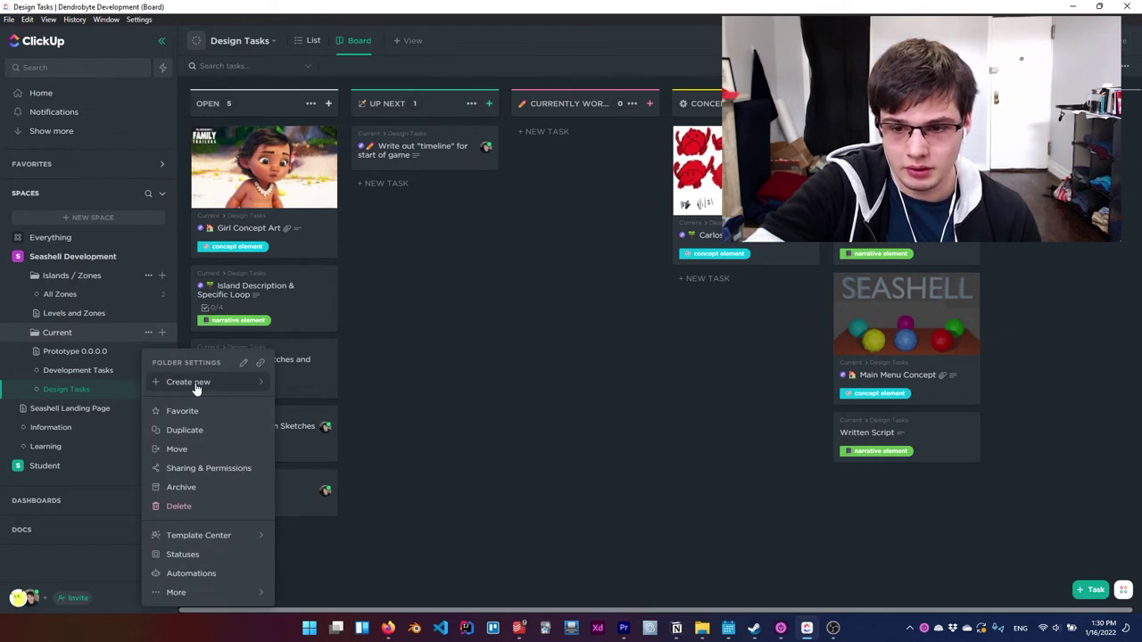
{"action": "left_click", "coordinate": [308, 409]}
{"action": "left_click", "coordinate": [538, 168]}
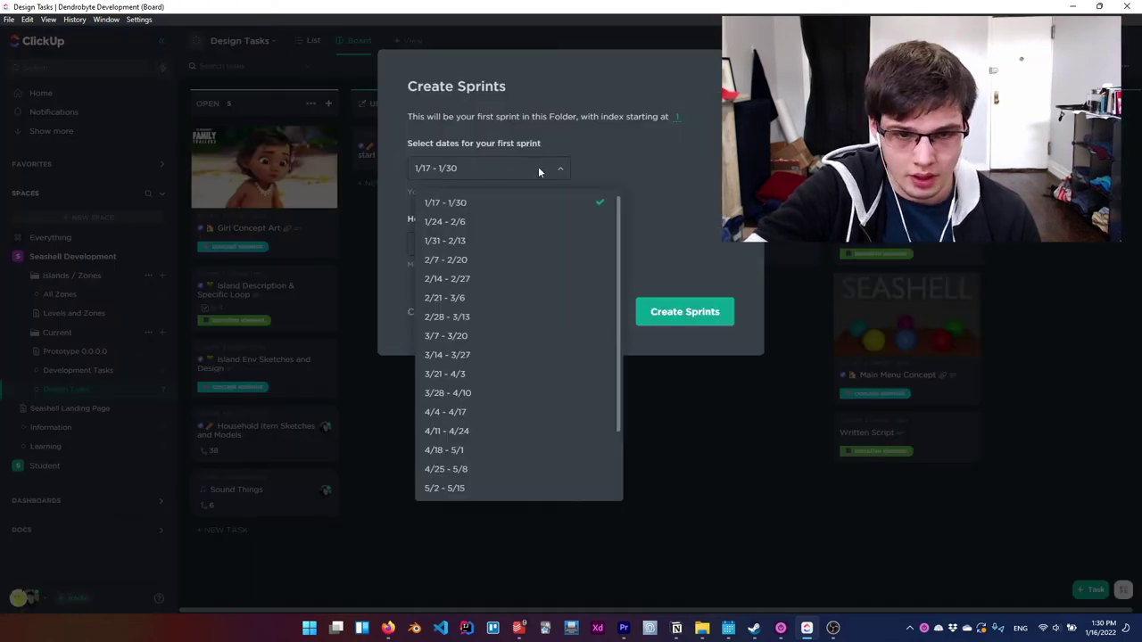
{"action": "left_click", "coordinate": [647, 116]}
{"action": "left_click", "coordinate": [671, 115]}
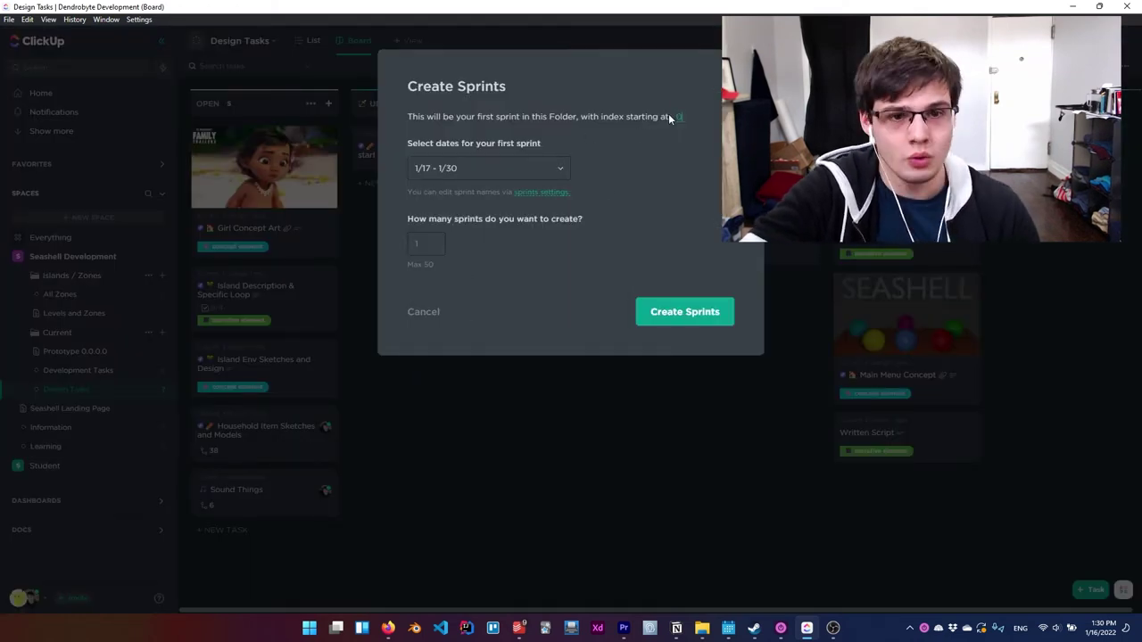
{"action": "left_click", "coordinate": [667, 133]}
{"action": "left_click", "coordinate": [684, 311]}
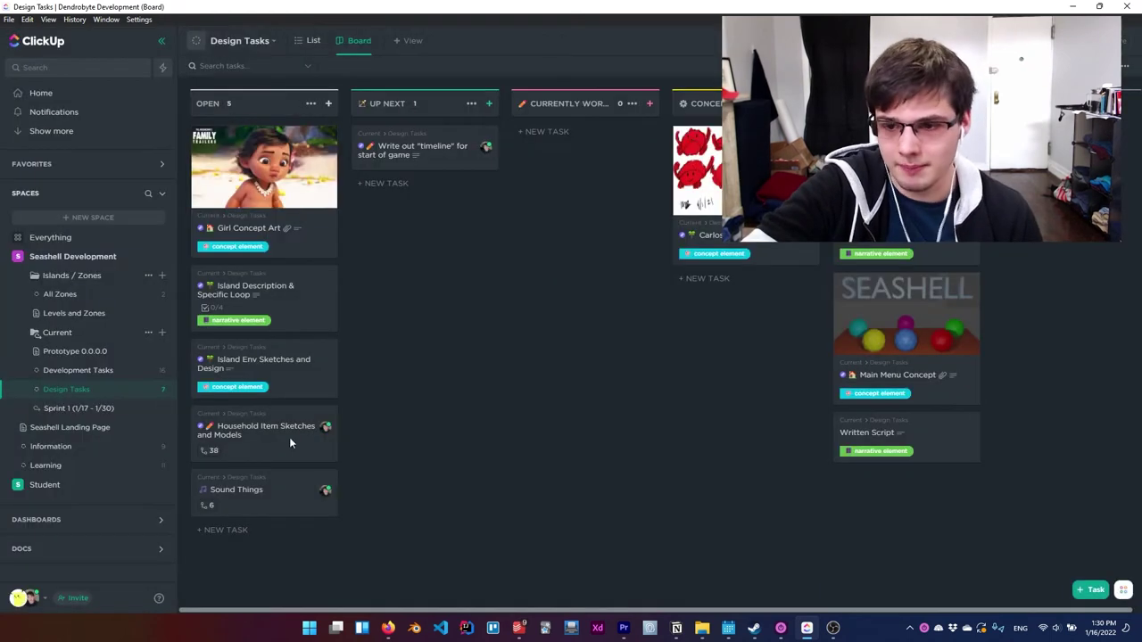
- Glance at the Todoist list, then check the new Sprint 1 list
{"action": "left_click", "coordinate": [519, 629]}
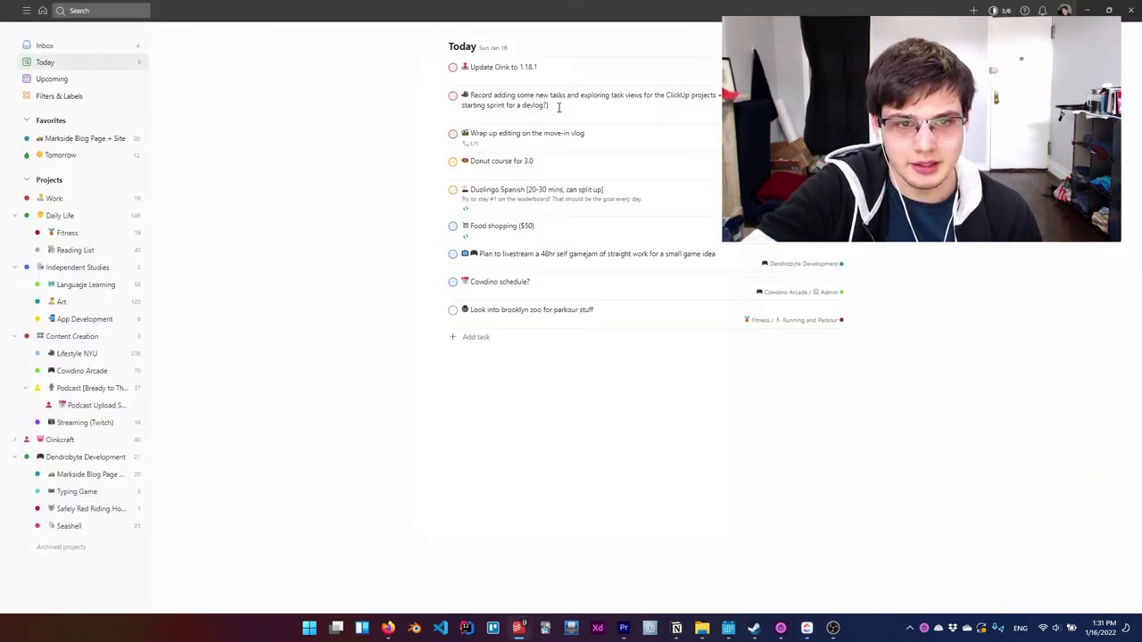
{"action": "key", "text": "alt+Tab"}
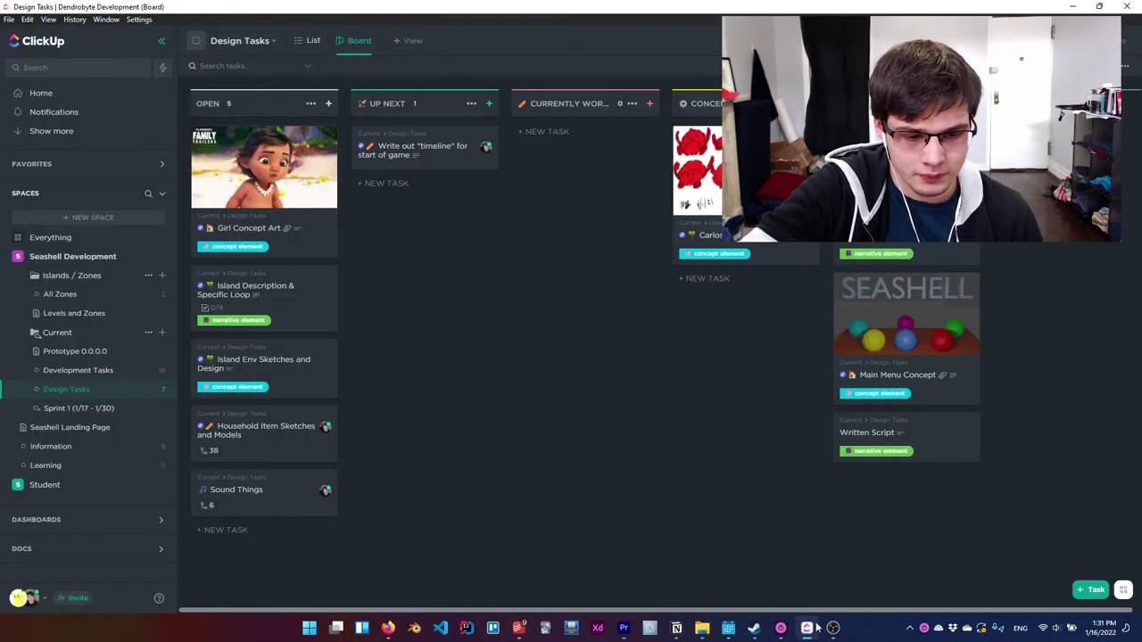
{"action": "left_click", "coordinate": [68, 411]}
{"action": "left_click", "coordinate": [66, 390]}
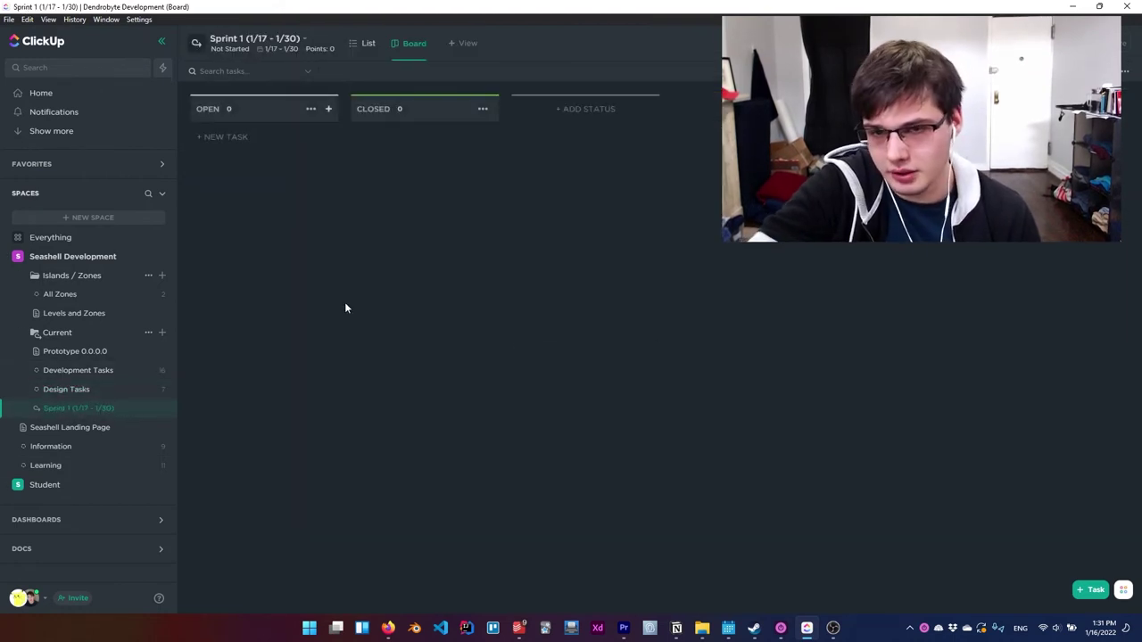
{"action": "left_click", "coordinate": [83, 390]}
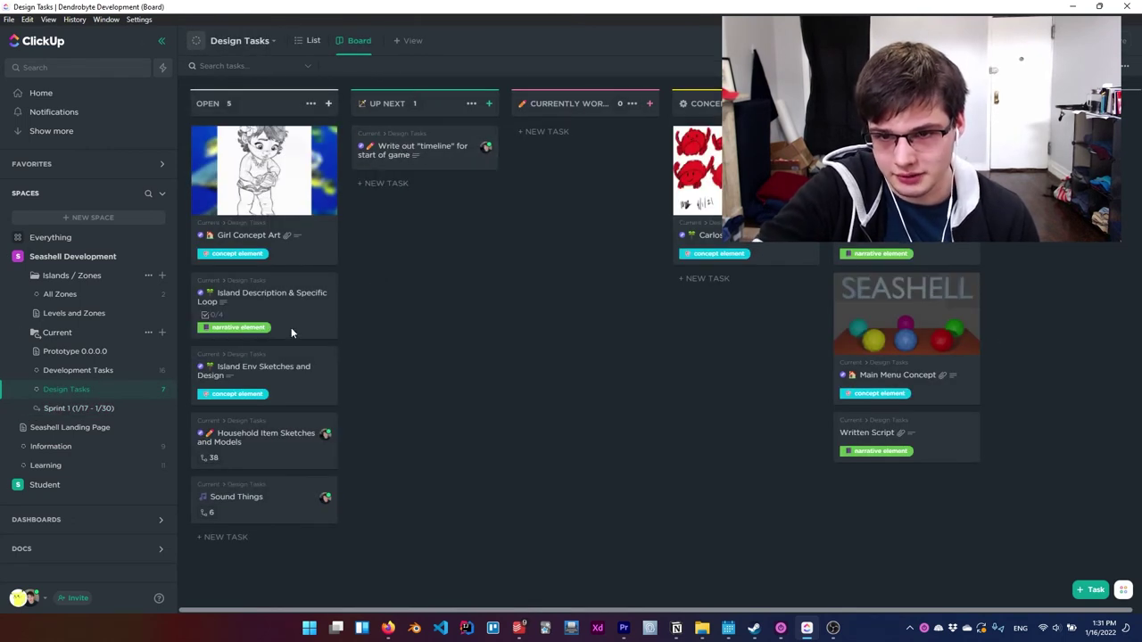
- Move Girl Concept Art into the Up Next column of the Design Tasks board
{"action": "left_click_drag", "start_coordinate": [301, 178], "coordinate": [432, 214]}
{"action": "left_click", "coordinate": [433, 214]}
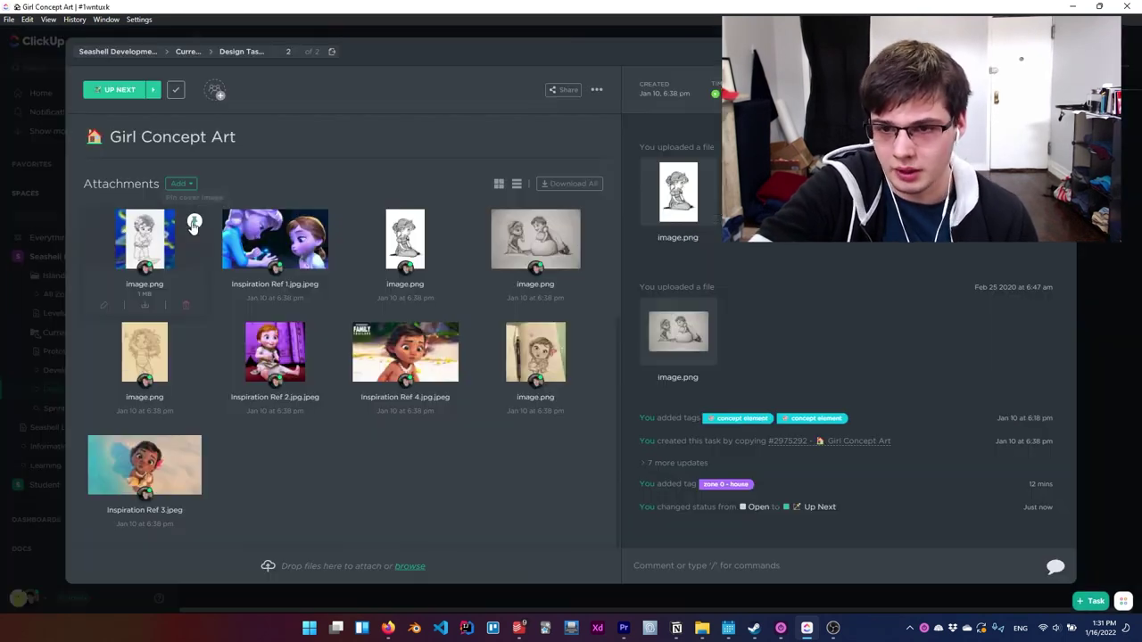
{"action": "left_click", "coordinate": [57, 261]}
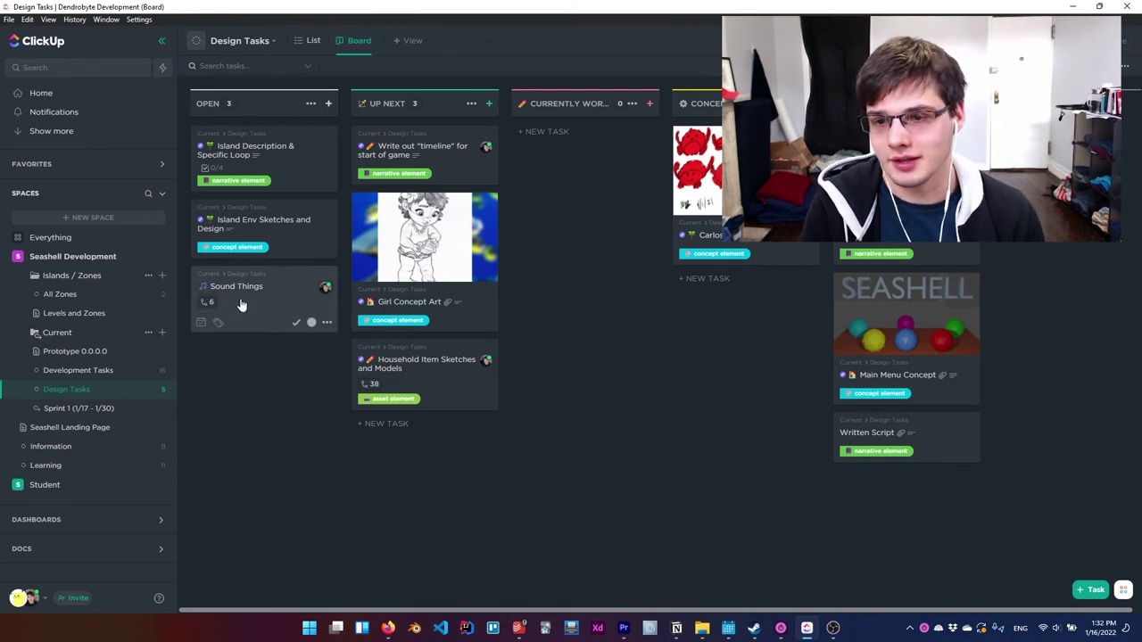
{"action": "left_click", "coordinate": [76, 407]}
{"action": "left_click", "coordinate": [77, 373]}
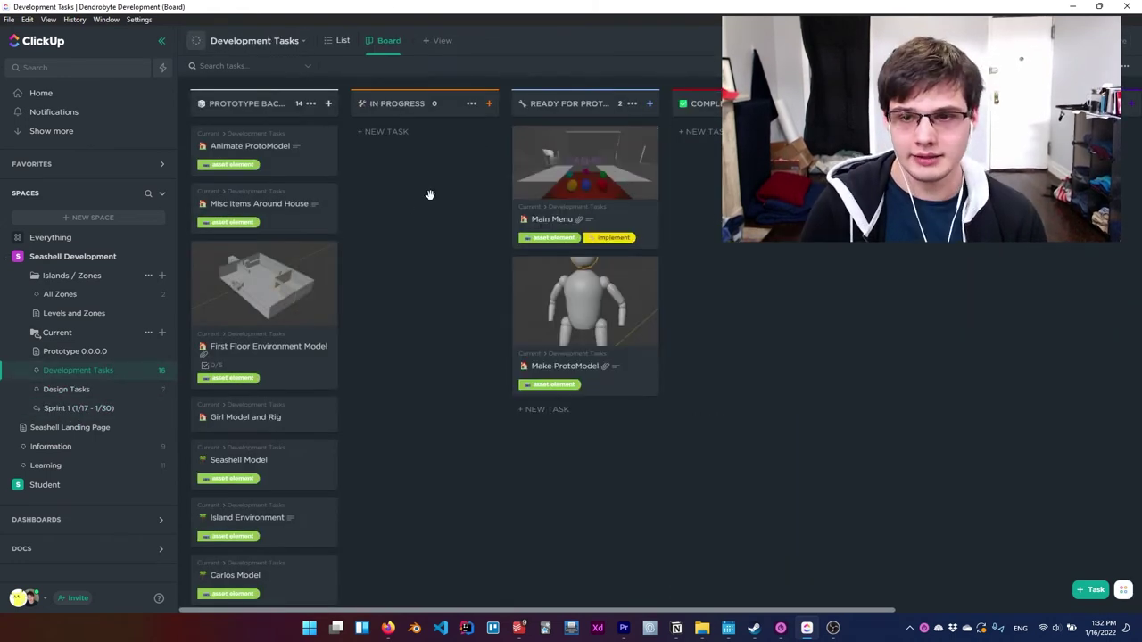
{"action": "left_click", "coordinate": [64, 394]}
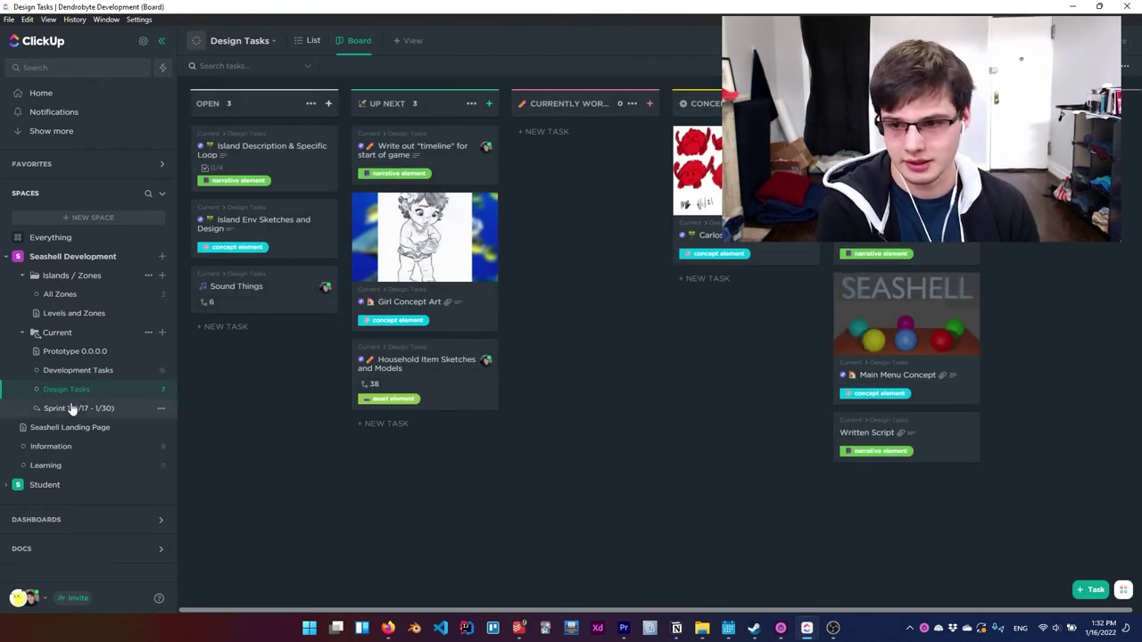
- Open the timeline task and pick Sprint 1 as the list for a new relationship
{"action": "left_click", "coordinate": [95, 372]}
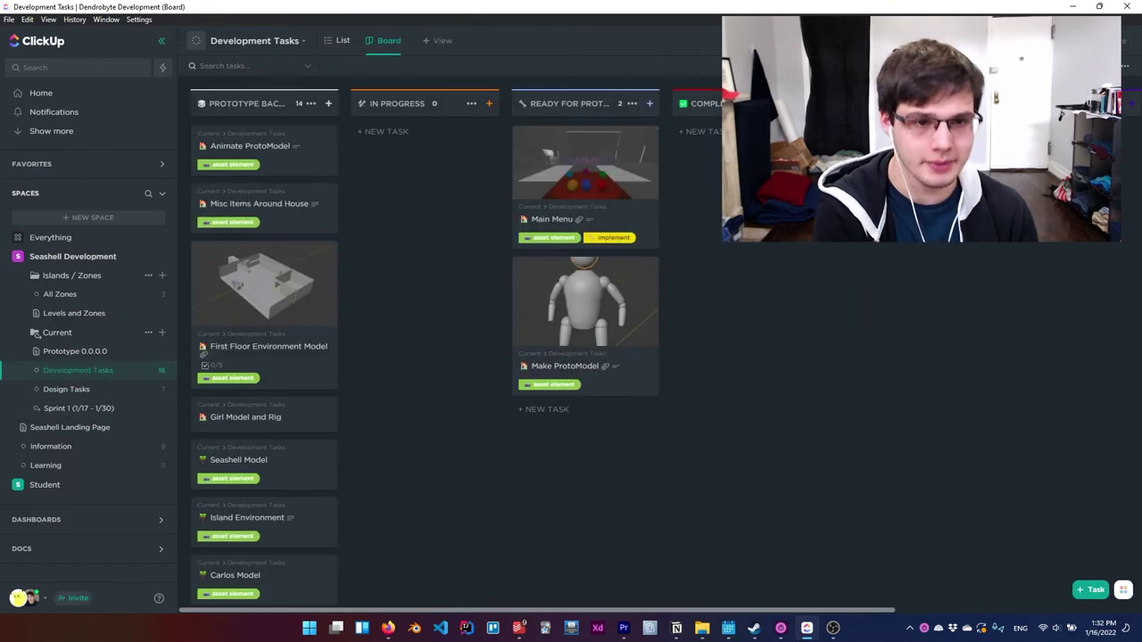
{"action": "left_click_drag", "start_coordinate": [937, 350], "coordinate": [644, 389]}
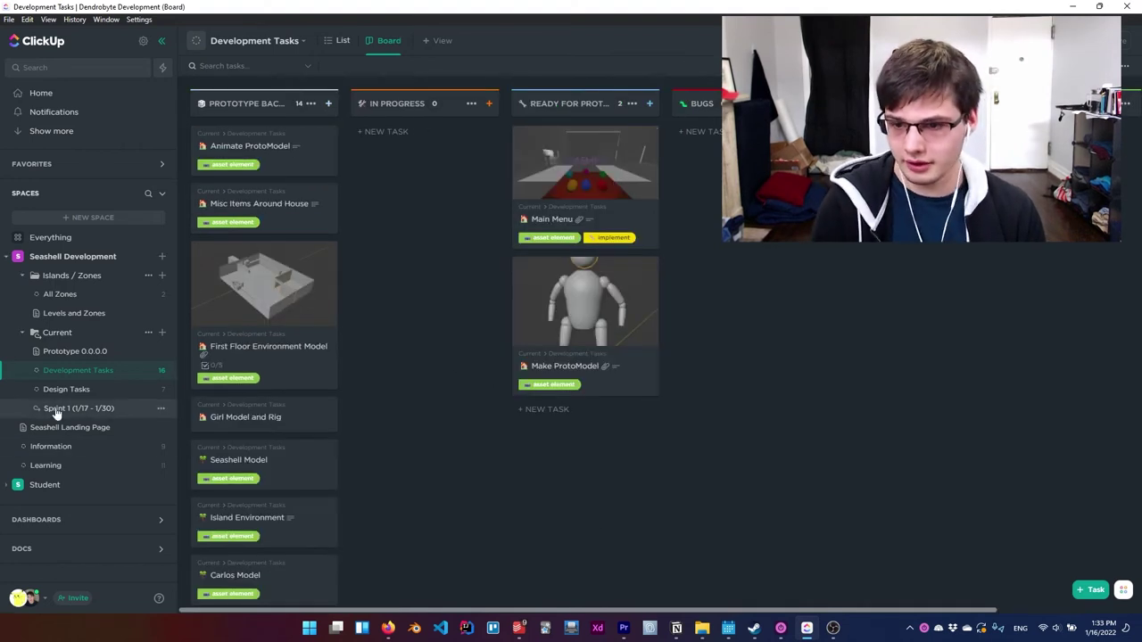
{"action": "left_click", "coordinate": [57, 410]}
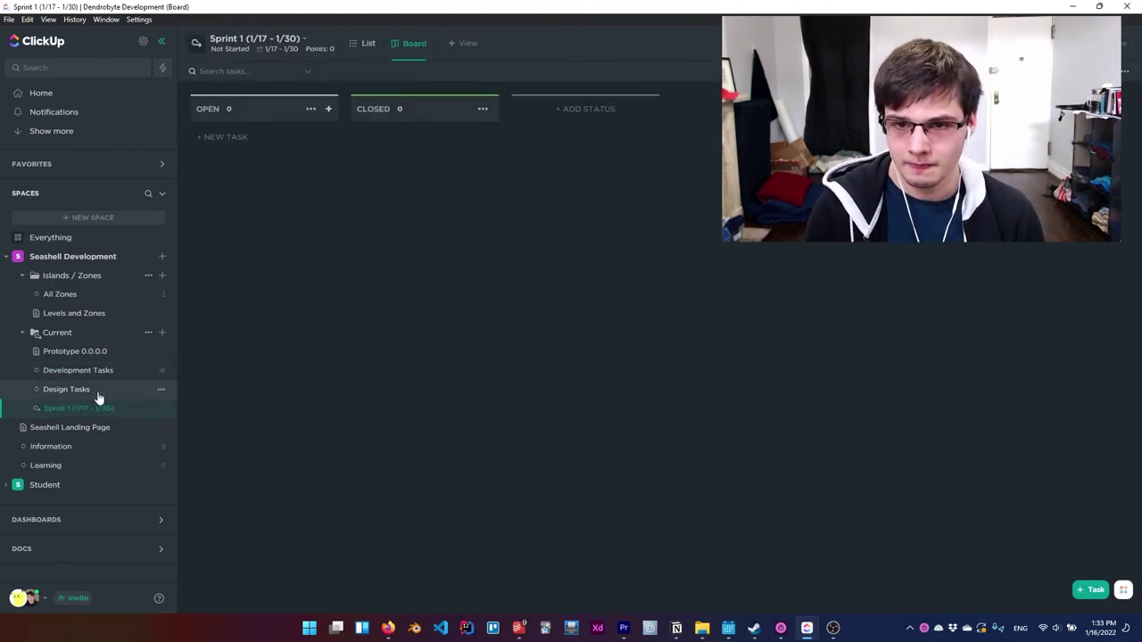
{"action": "left_click", "coordinate": [98, 393]}
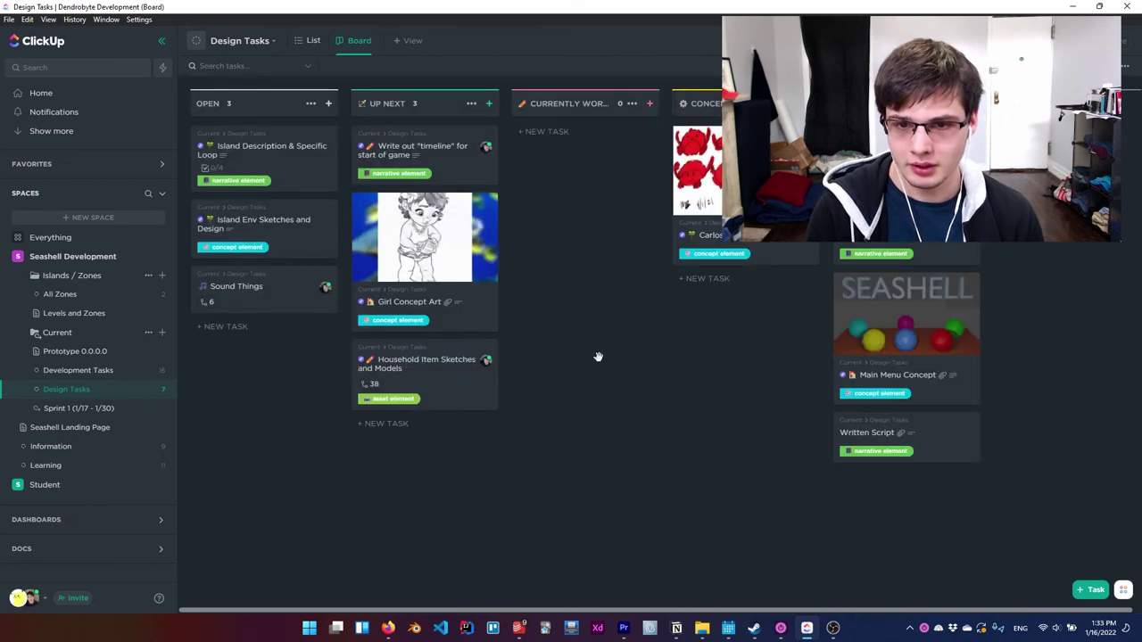
{"action": "left_click", "coordinate": [412, 138]}
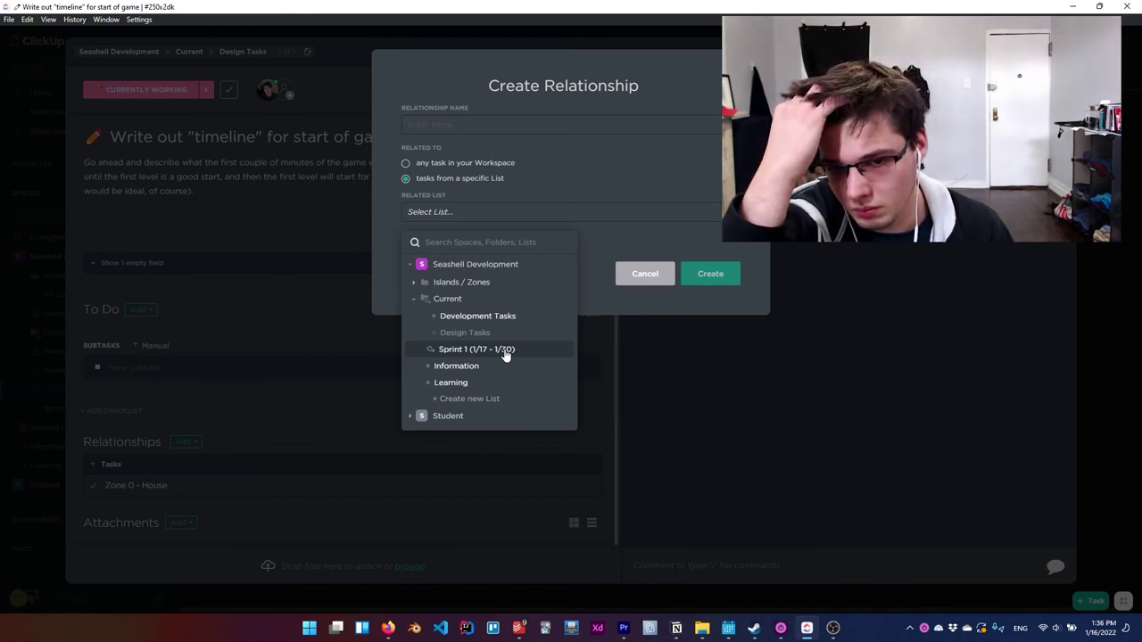
{"action": "left_click", "coordinate": [505, 353]}
- Add the task 'Outline the first initial events' to Sprint 1
{"action": "left_click", "coordinate": [471, 124]}
{"action": "type", "text": "In Pr"}
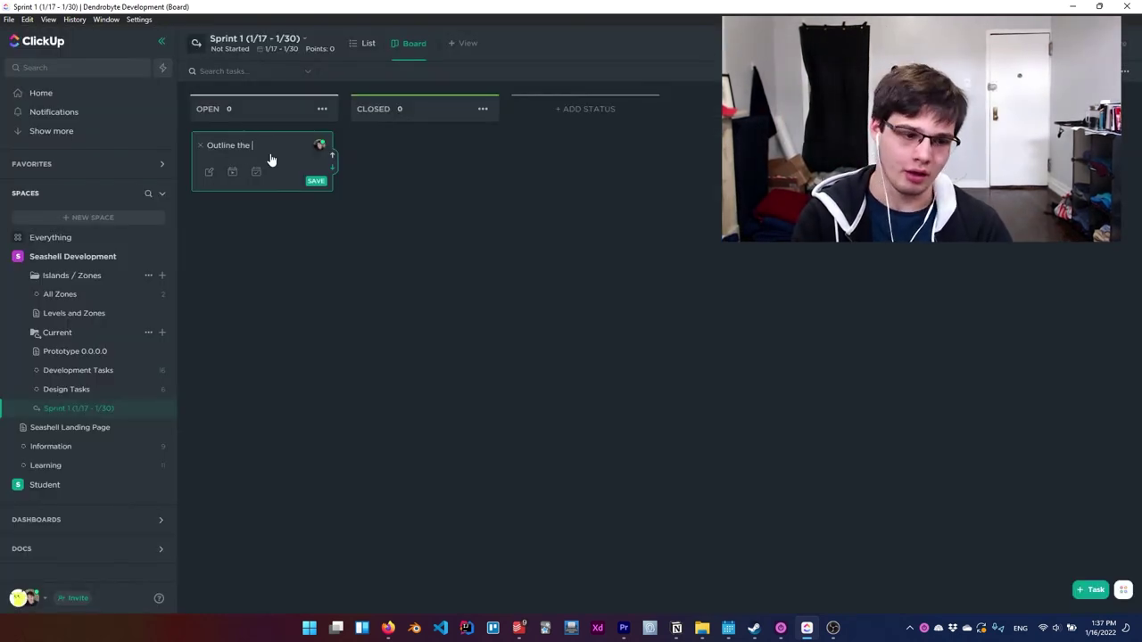
{"action": "type", "text": "initia"}
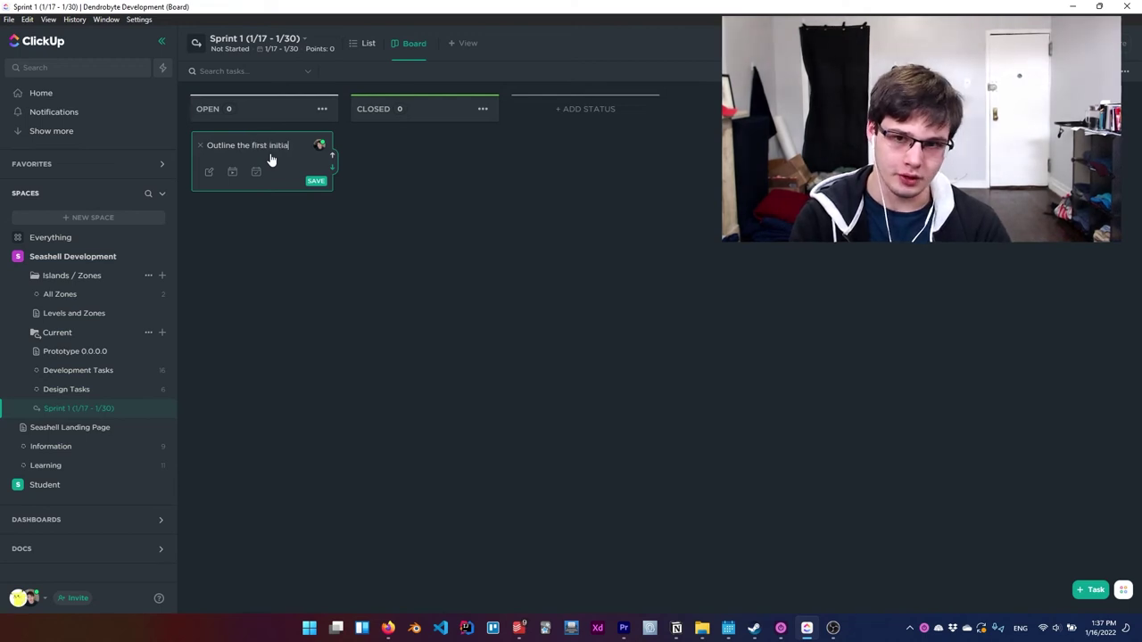
{"action": "type", "text": "l events"}
{"action": "key", "text": "Return"}
- Add 'Create a storyboard of the initial events' and close its task details
{"action": "type", "text": "Create"}
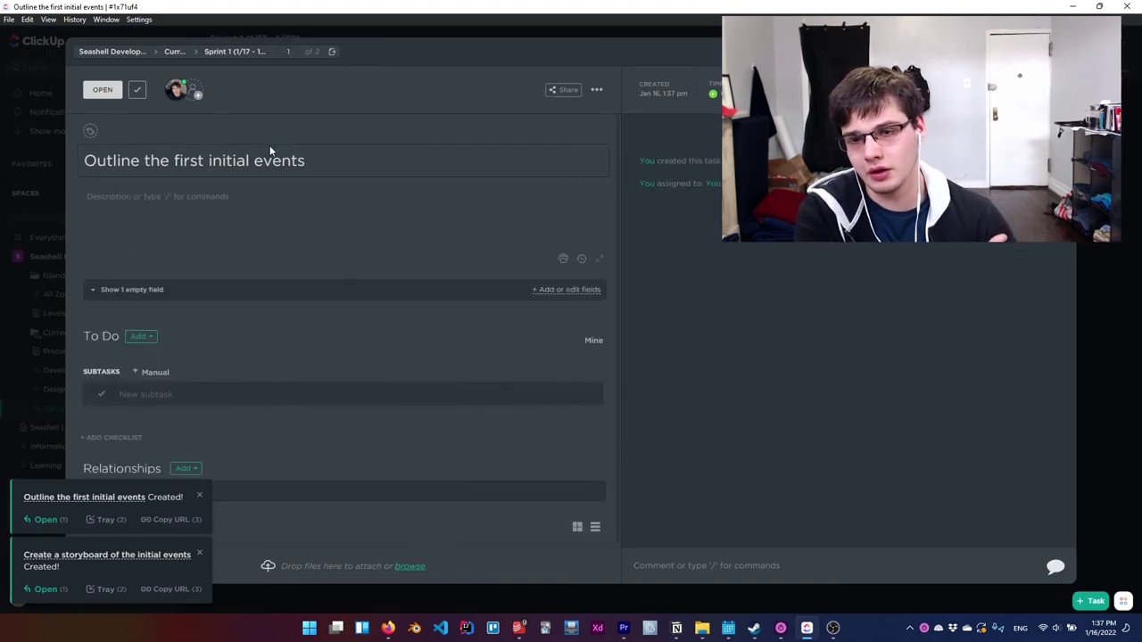
{"action": "left_click", "coordinate": [343, 488]}
{"action": "mouse_move", "coordinate": [323, 552]}
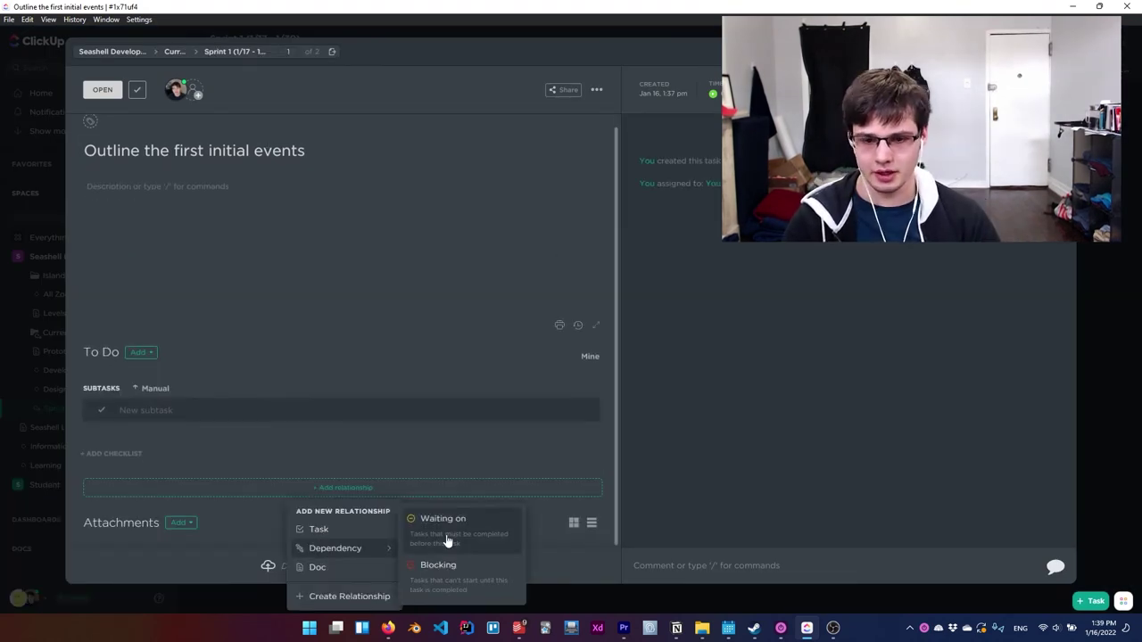
{"action": "left_click", "coordinate": [55, 429]}
{"action": "left_click", "coordinate": [64, 454]}
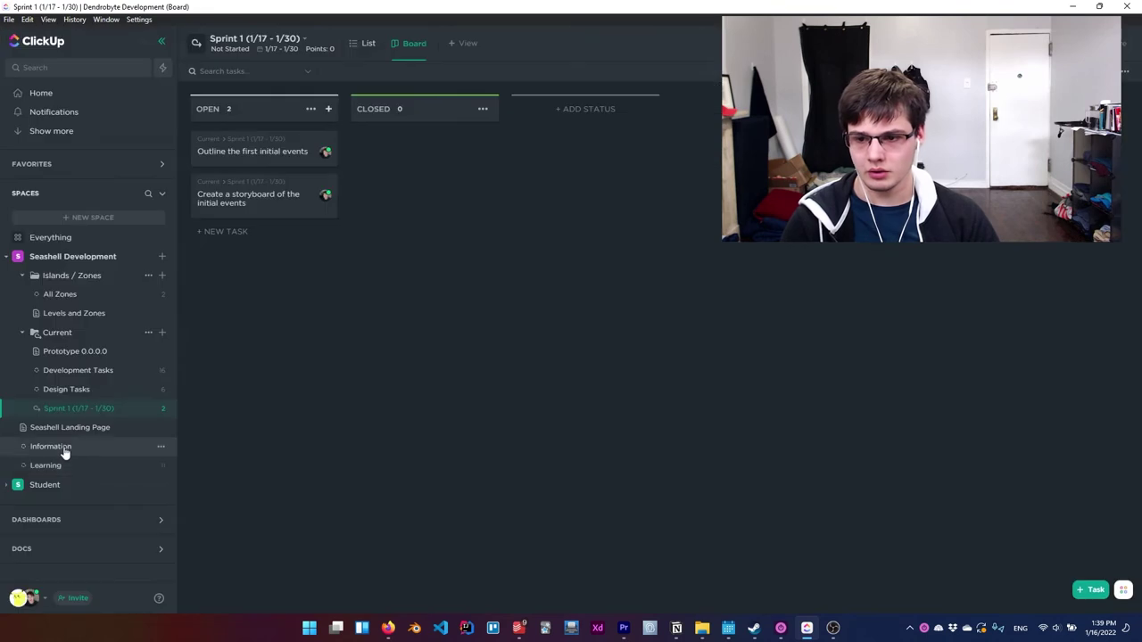
- On Design Tasks, make the 'Write out timeline' task wait on 'Outline the first initial events'
{"action": "left_click", "coordinate": [81, 390]}
{"action": "left_click", "coordinate": [564, 152]}
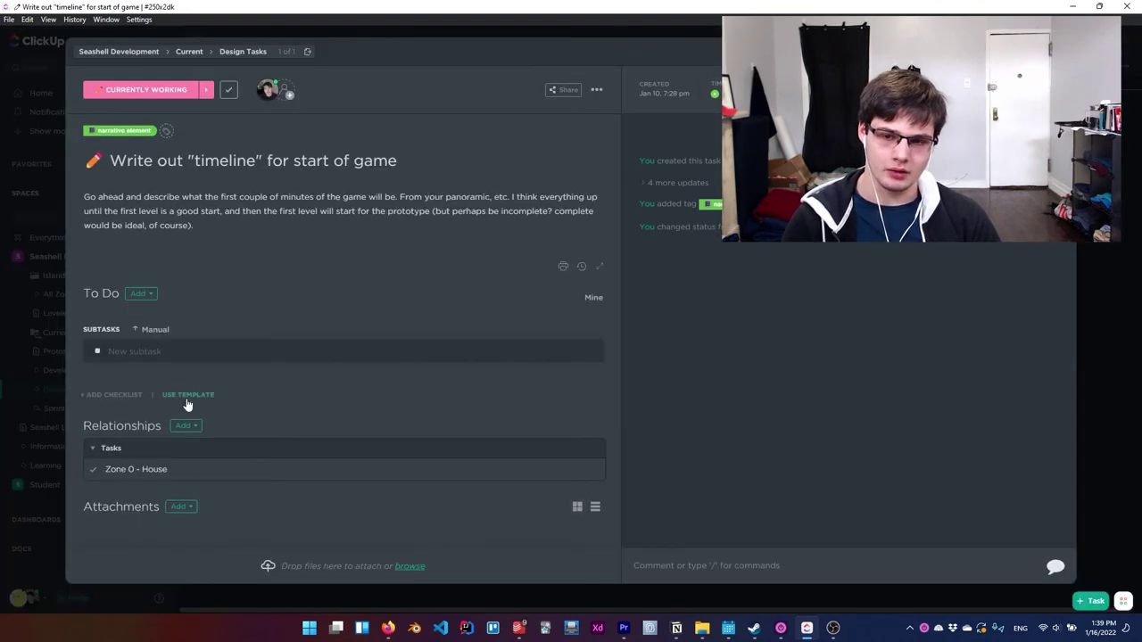
{"action": "left_click", "coordinate": [185, 426]}
{"action": "mouse_move", "coordinate": [215, 490]}
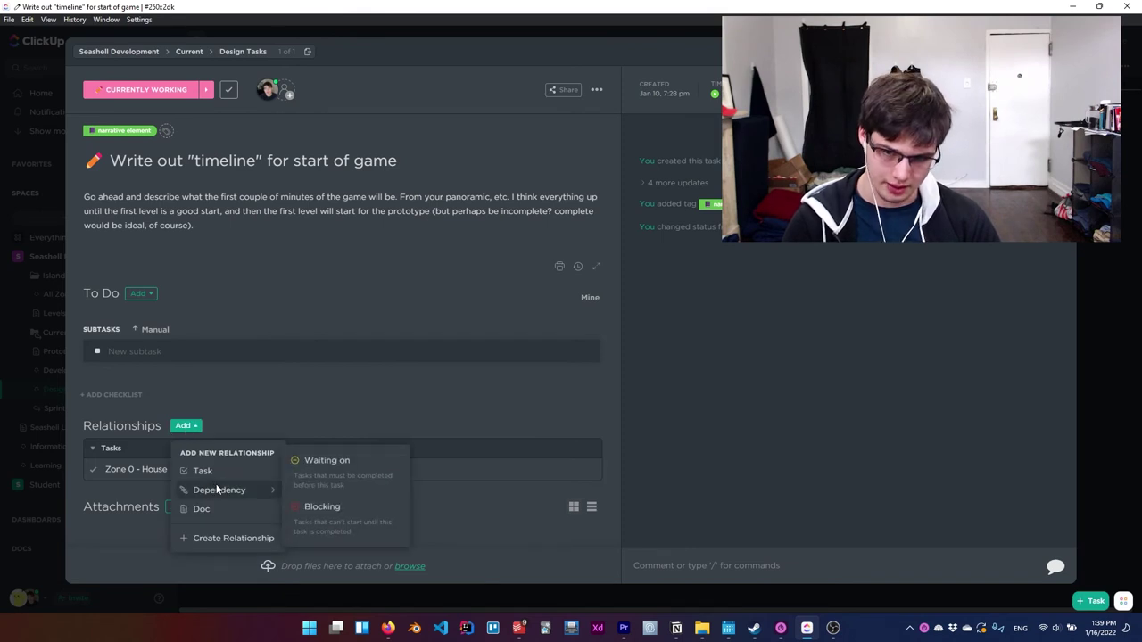
{"action": "left_click", "coordinate": [311, 470]}
{"action": "left_click", "coordinate": [393, 527]}
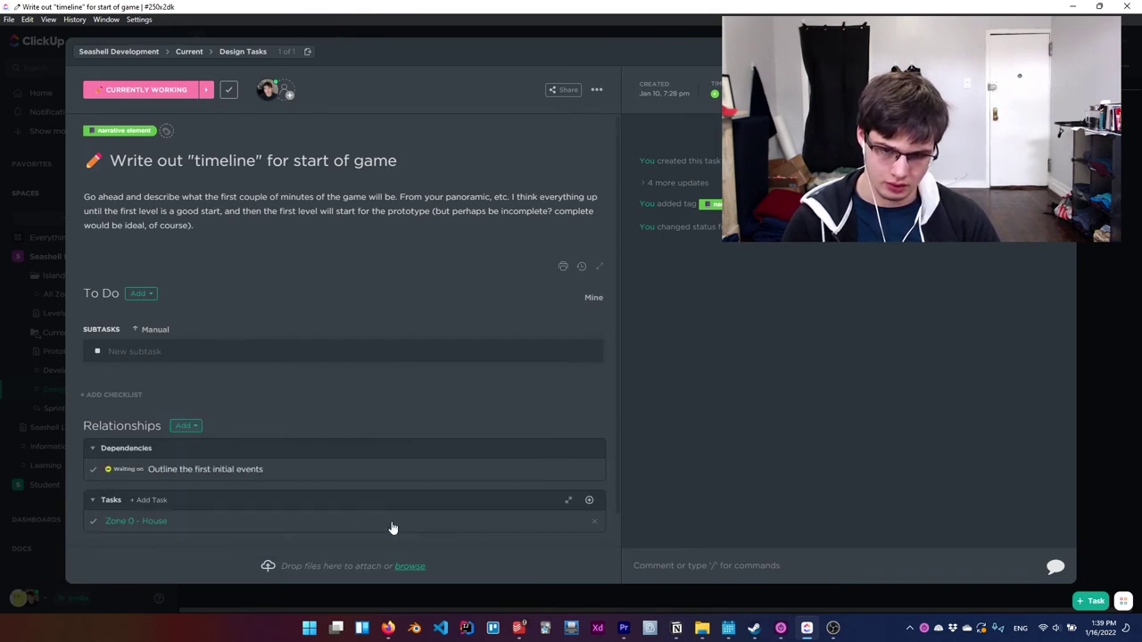
- Add a second waiting-on dependency to the timeline task, on the storyboard task
{"action": "left_click", "coordinate": [185, 426]}
{"action": "mouse_move", "coordinate": [219, 490]}
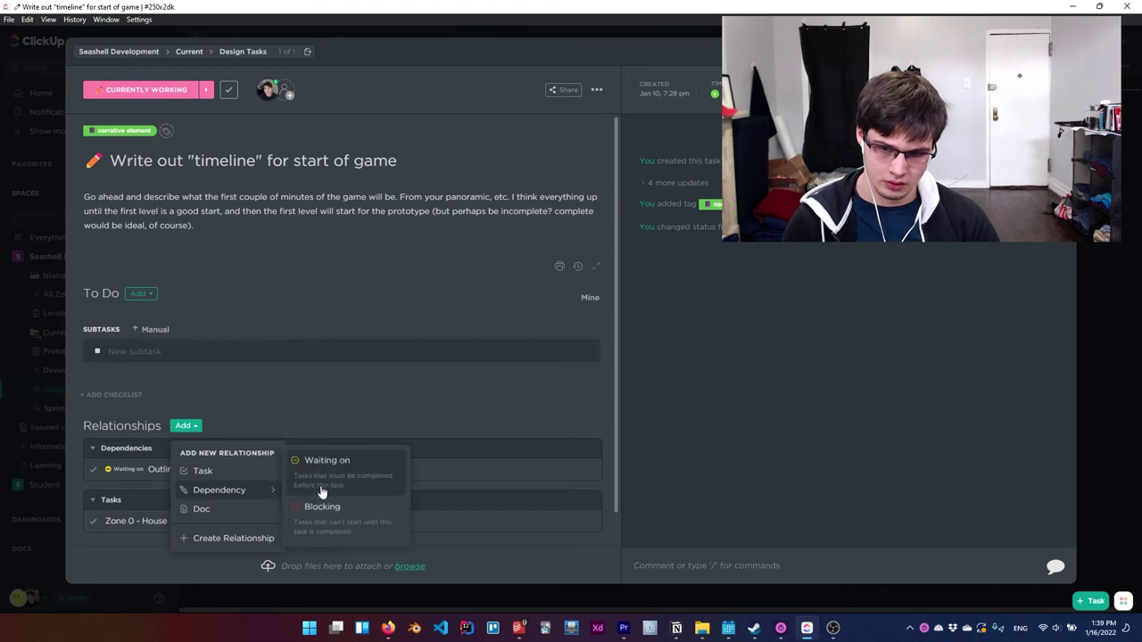
{"action": "left_click", "coordinate": [321, 491]}
{"action": "left_click", "coordinate": [398, 541]}
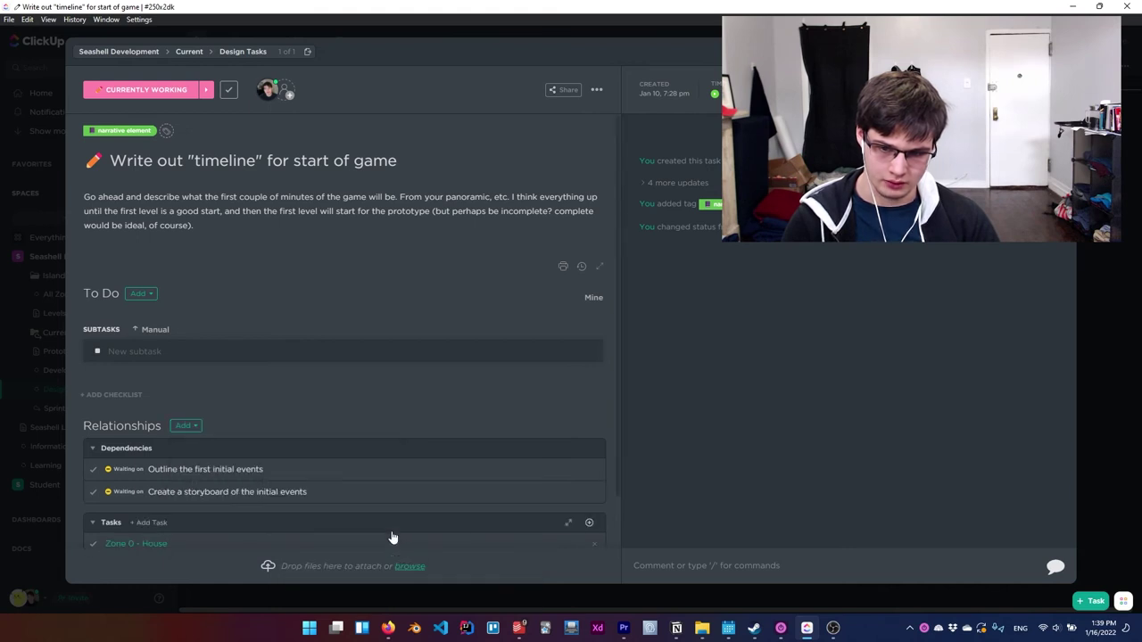
{"action": "key", "text": "Escape"}
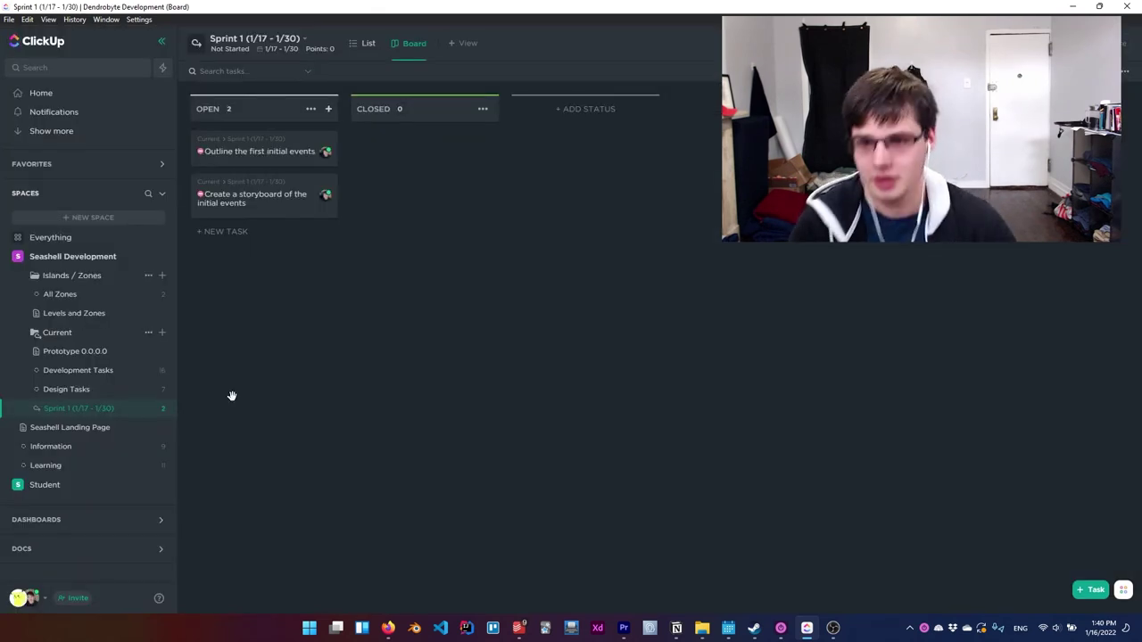
- Reopen the timeline task and jump to its 'Outline the first initial events' dependency
{"action": "left_click", "coordinate": [217, 154]}
{"action": "left_click", "coordinate": [11, 361]}
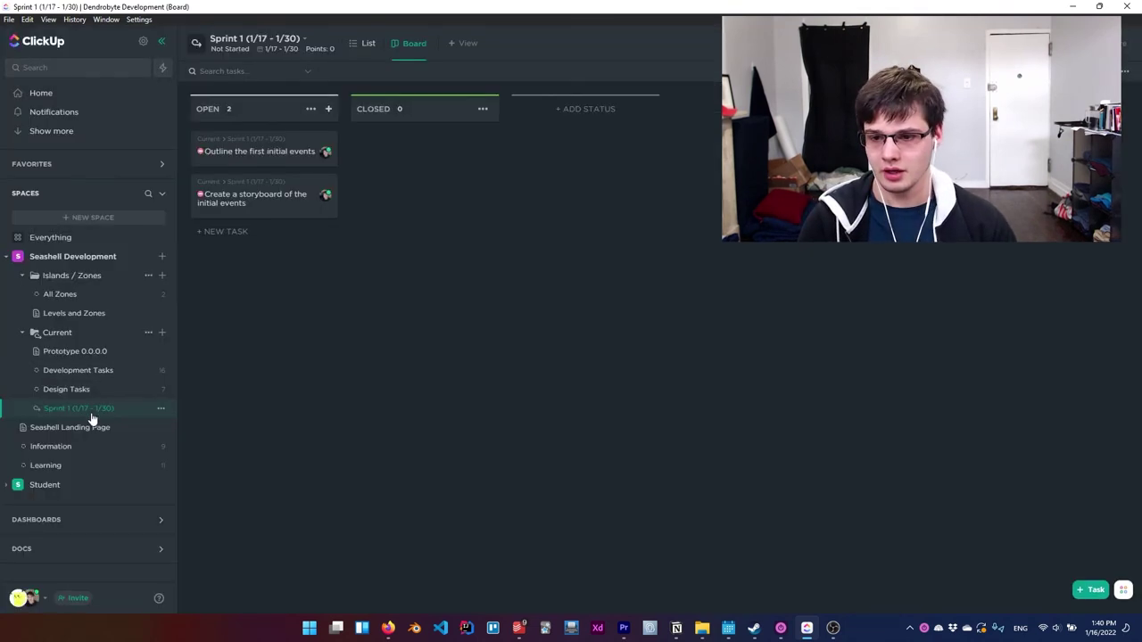
{"action": "left_click", "coordinate": [89, 391]}
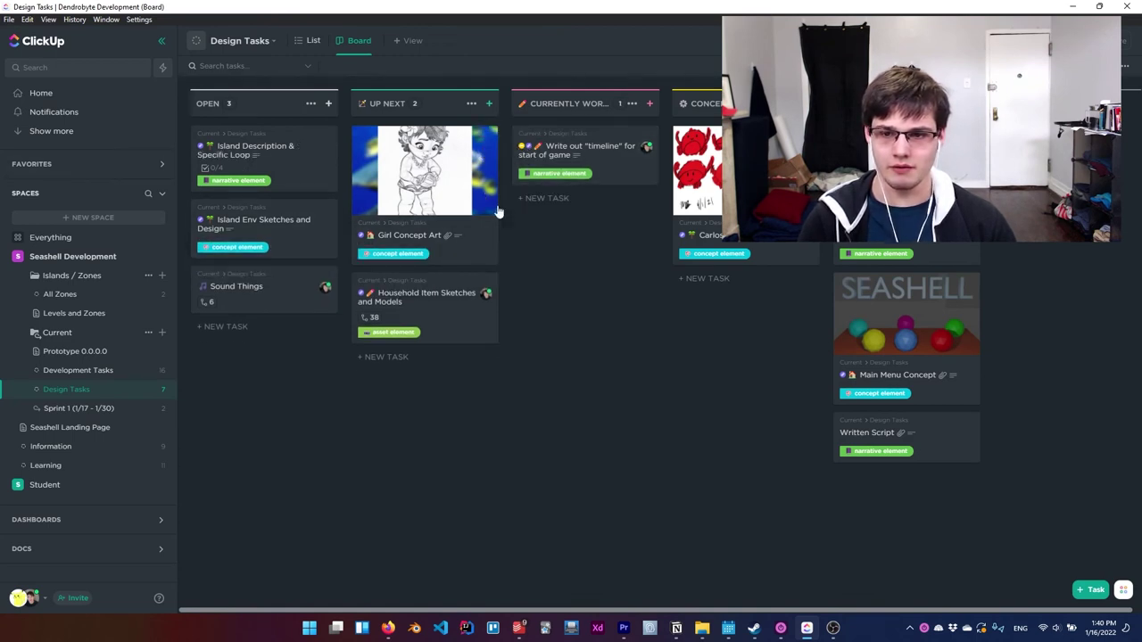
{"action": "left_click", "coordinate": [536, 201]}
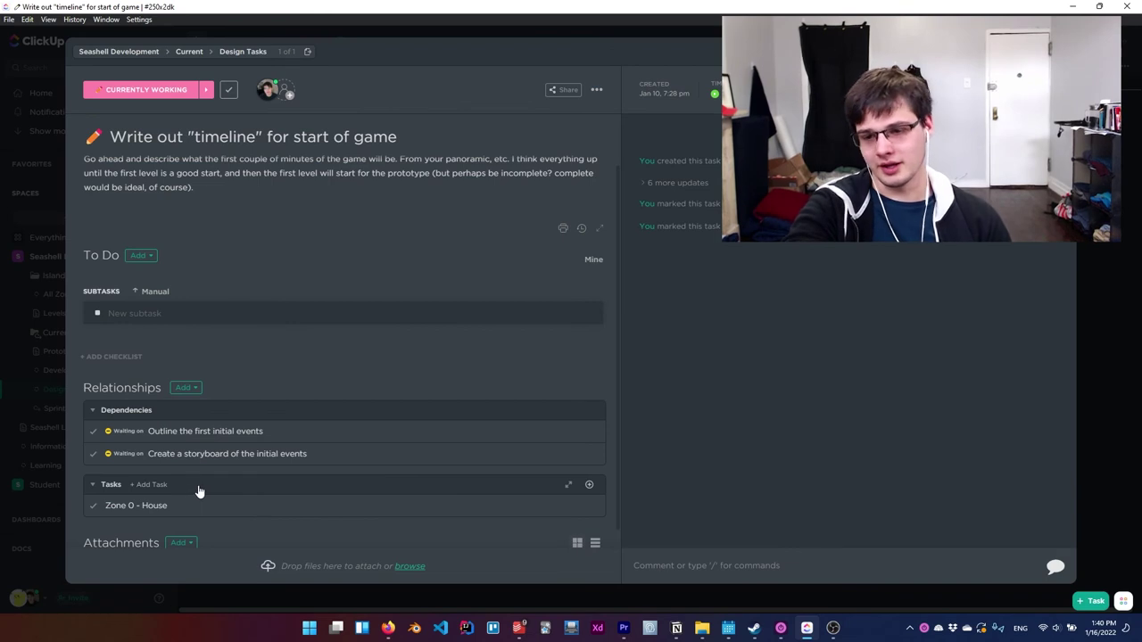
{"action": "left_click", "coordinate": [205, 434]}
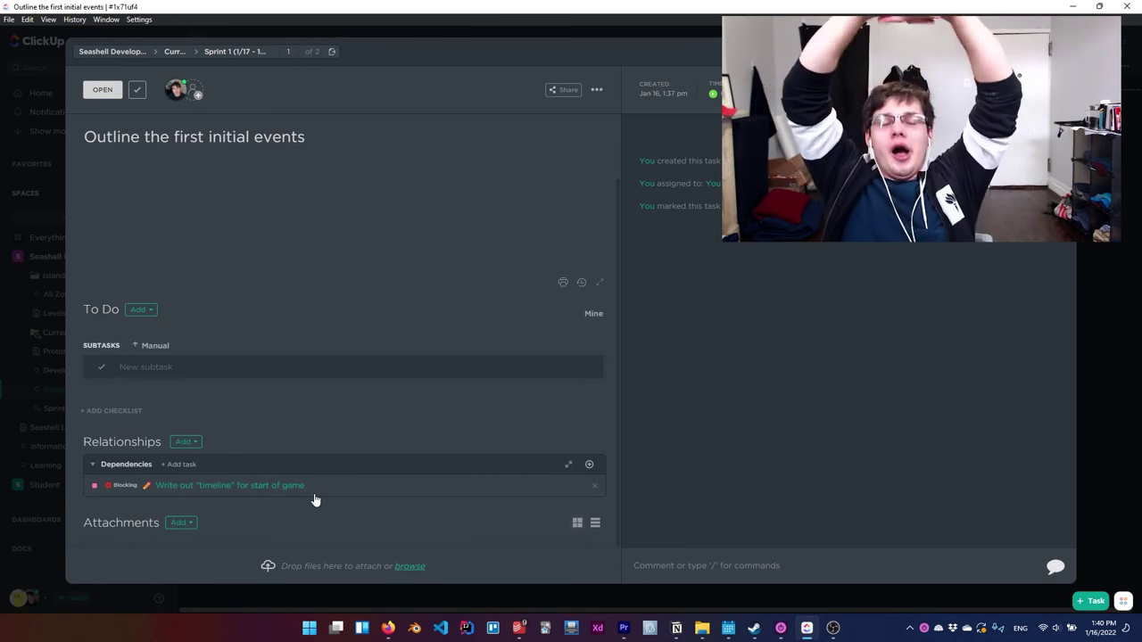
{"action": "key", "text": "Escape"}
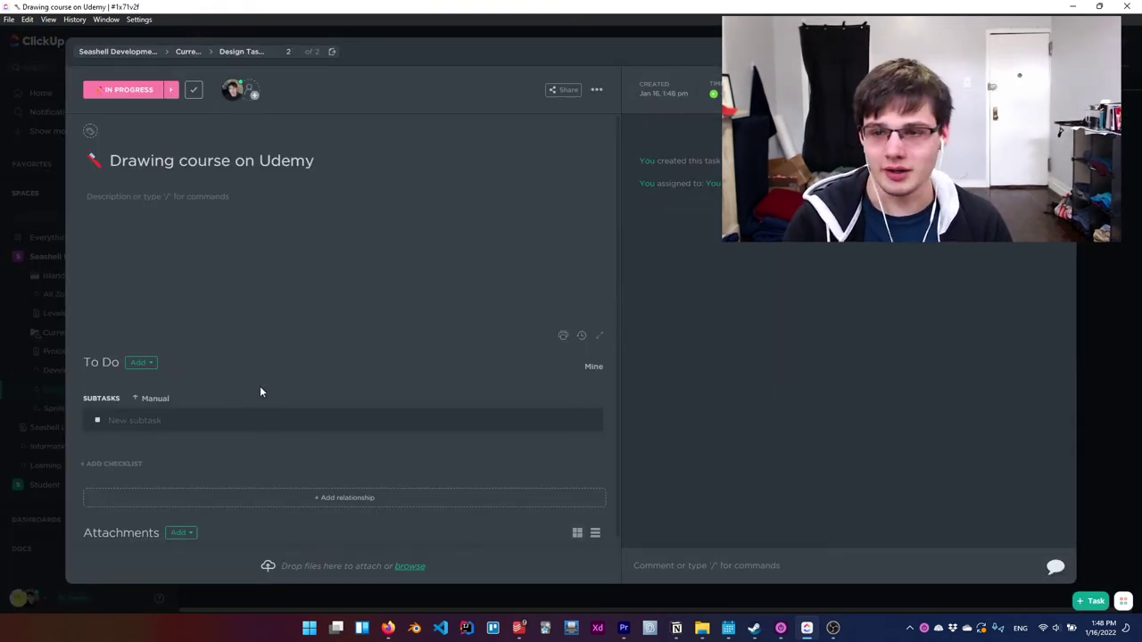
- Tag 'Drawing course on Udemy' with learning (spike) and practice, then return to the board
{"action": "left_click", "coordinate": [91, 132]}
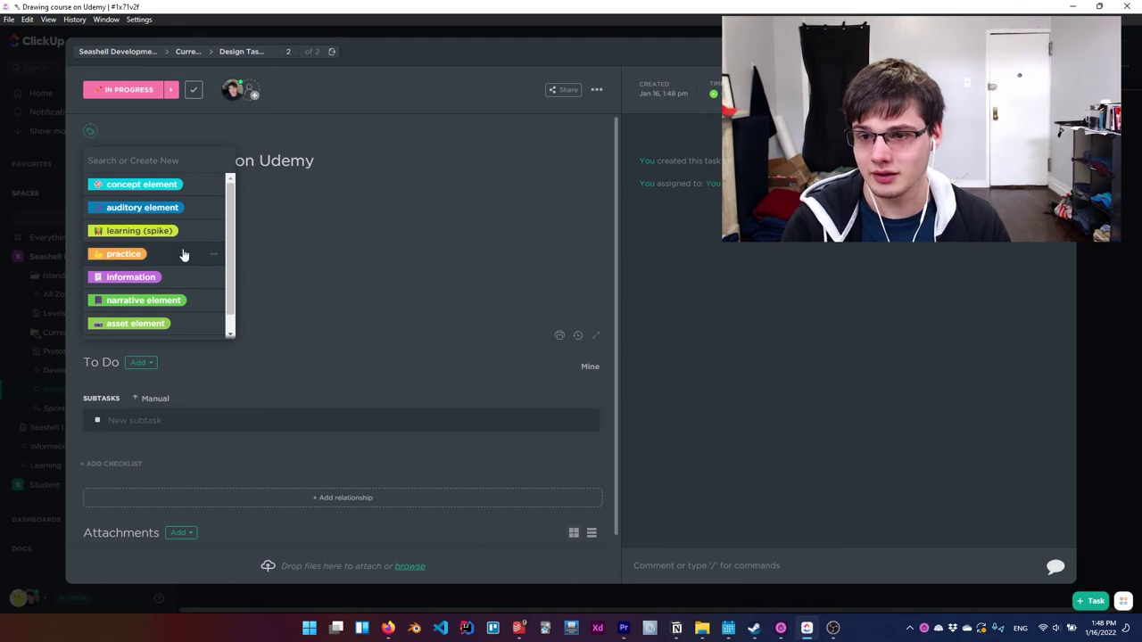
{"action": "left_click", "coordinate": [152, 231]}
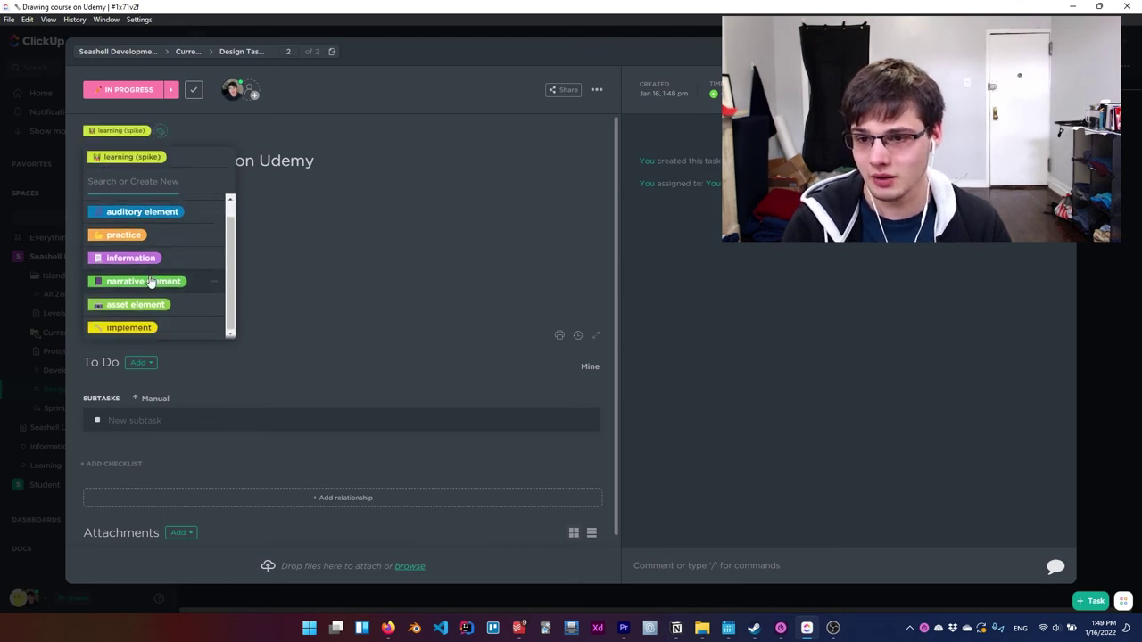
{"action": "left_click", "coordinate": [140, 252]}
{"action": "left_click", "coordinate": [45, 306]}
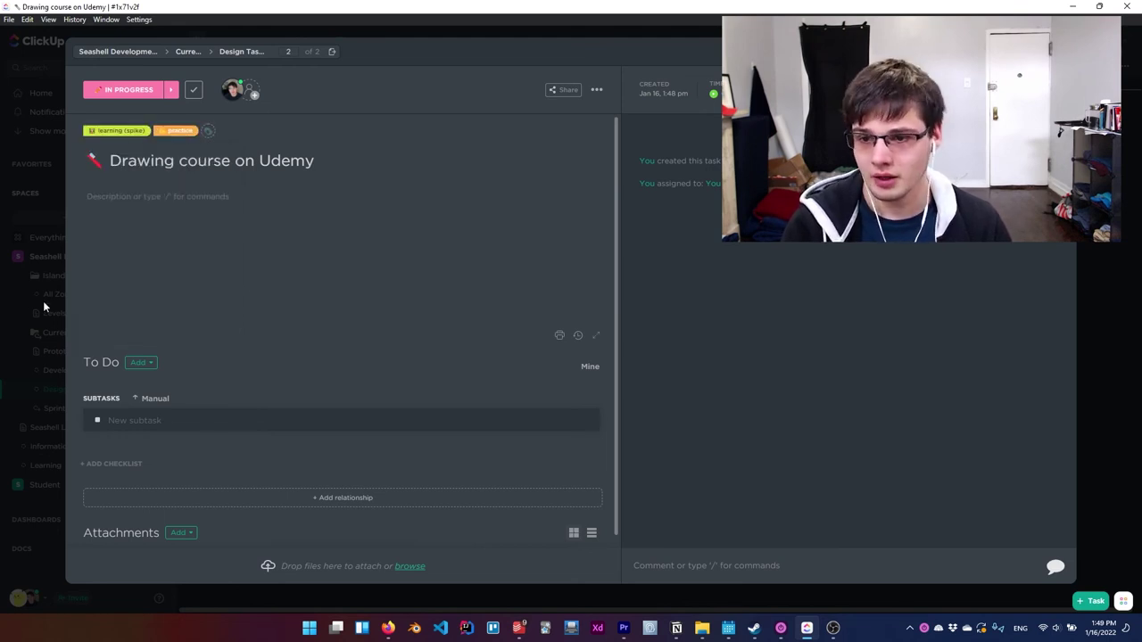
{"action": "left_click", "coordinate": [19, 338]}
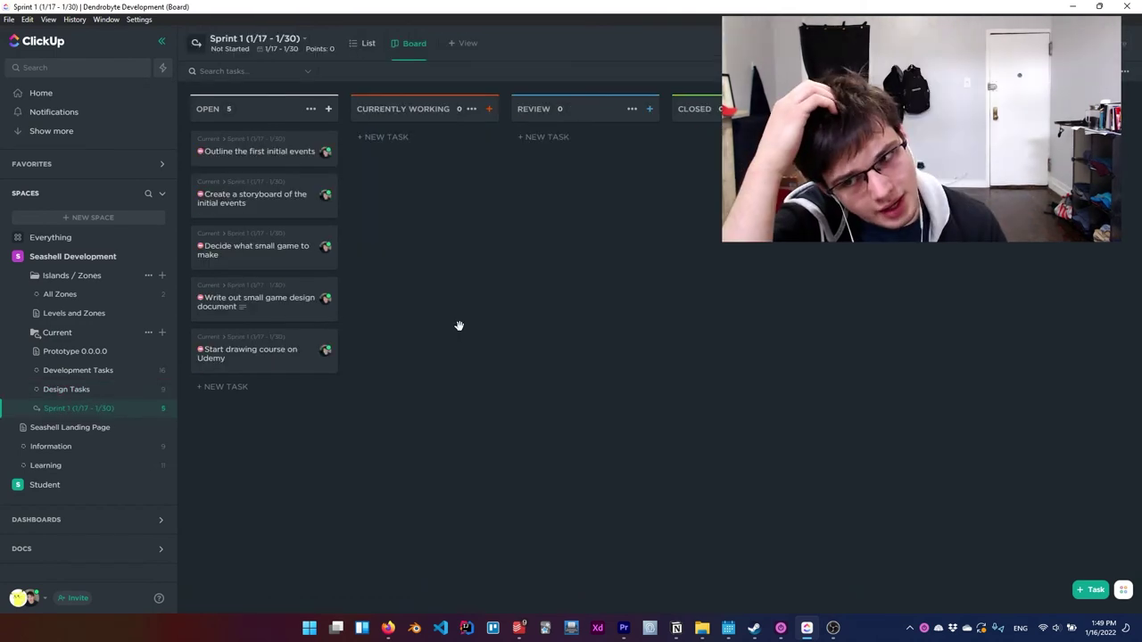
- Remove the Student space from the sidebar and collapse the Current and Islands / Zones folders
{"action": "left_click", "coordinate": [149, 484]}
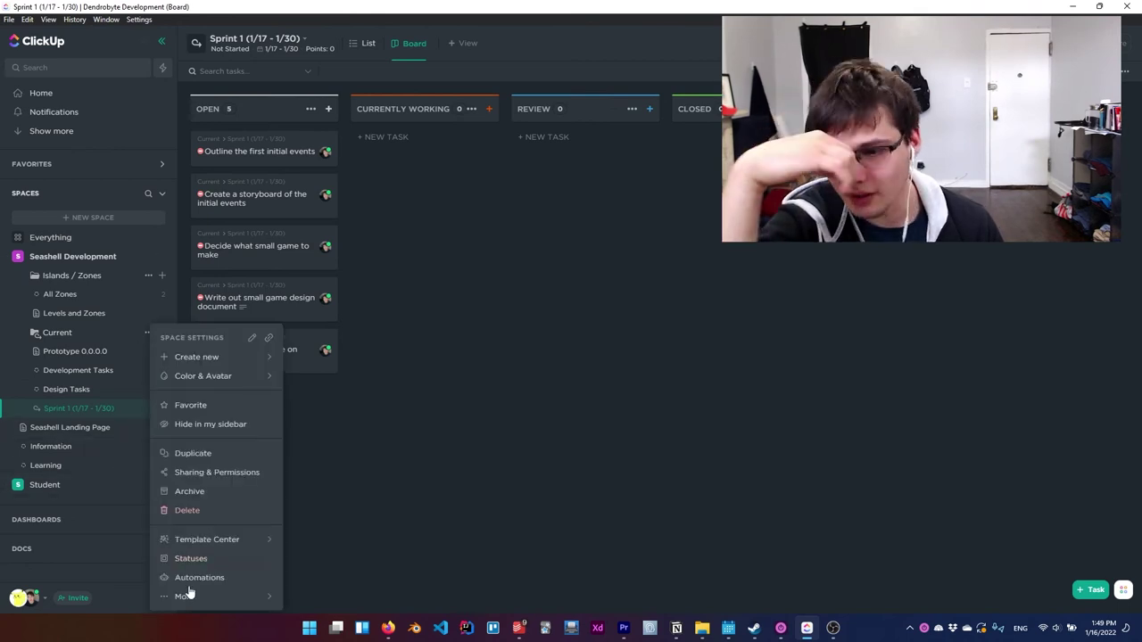
{"action": "left_click", "coordinate": [188, 510]}
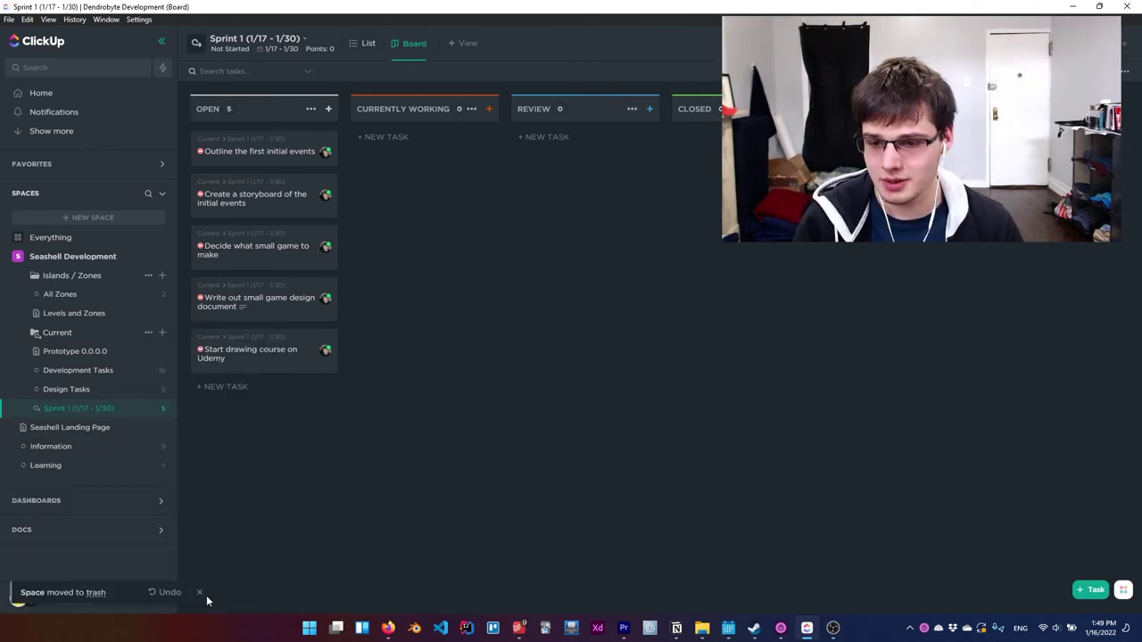
{"action": "left_click", "coordinate": [41, 332]}
{"action": "left_click", "coordinate": [22, 276]}
- Review the Zone 1 - Island task and its linked doc, then open the linked Written Script task
{"action": "left_click", "coordinate": [18, 278]}
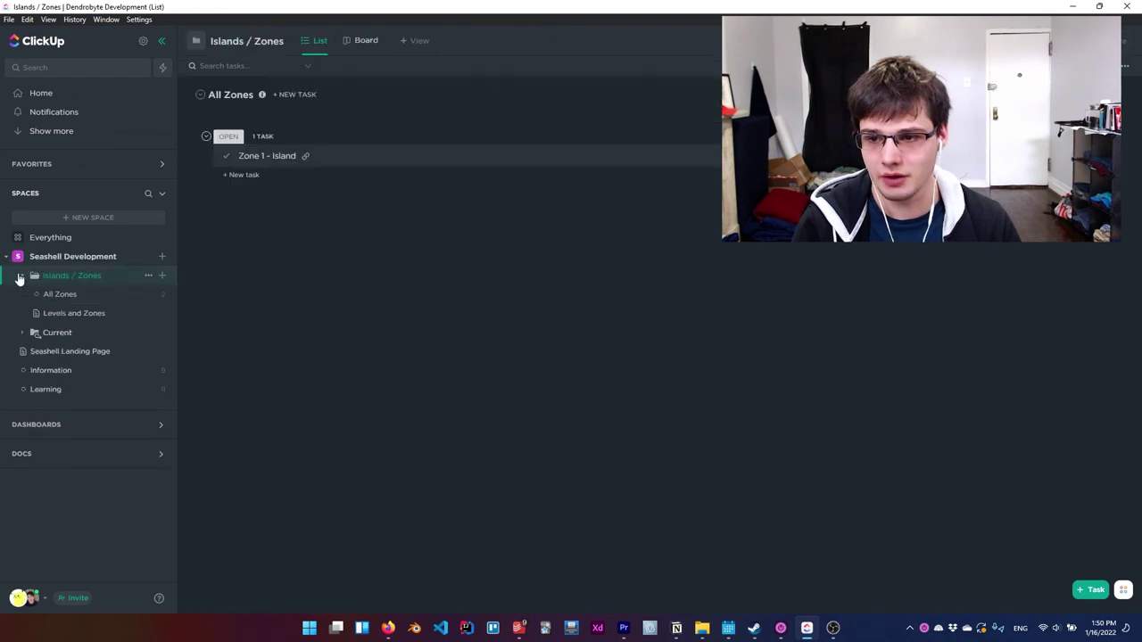
{"action": "left_click", "coordinate": [266, 153]}
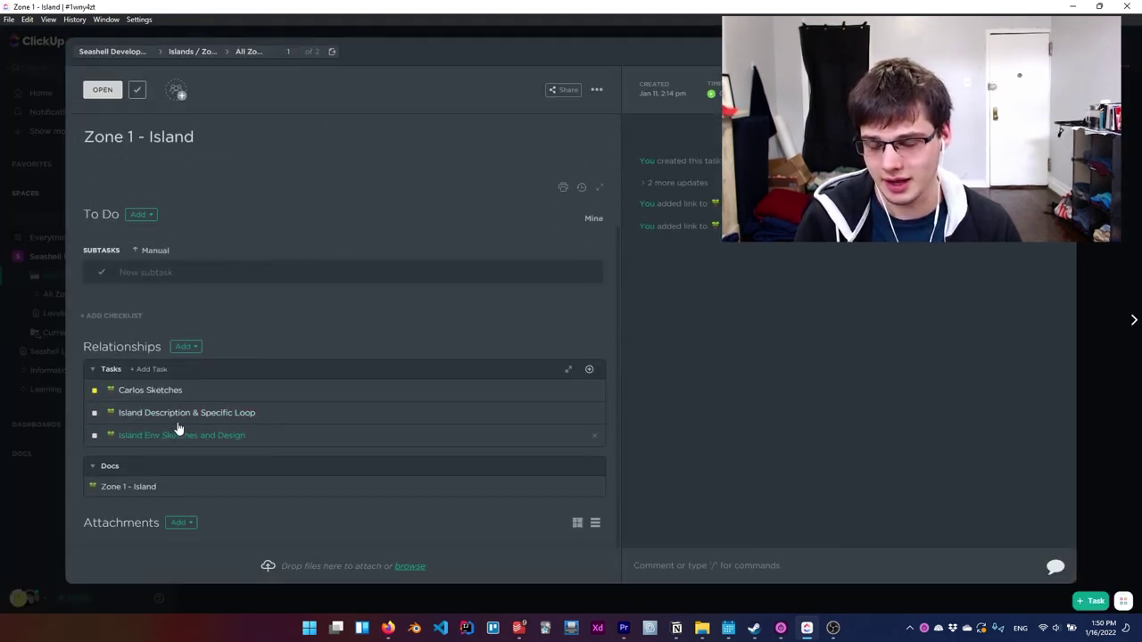
{"action": "left_click", "coordinate": [126, 490]}
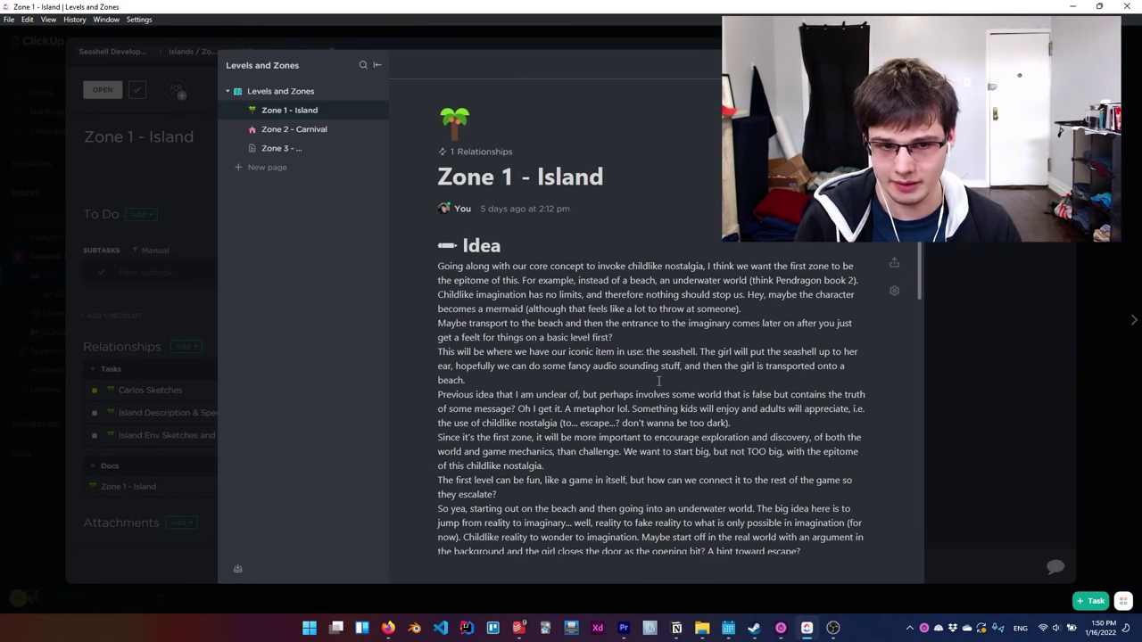
{"action": "scroll", "coordinate": [659, 382], "scroll_direction": "down", "scroll_amount": 4}
{"action": "left_click", "coordinate": [104, 251]}
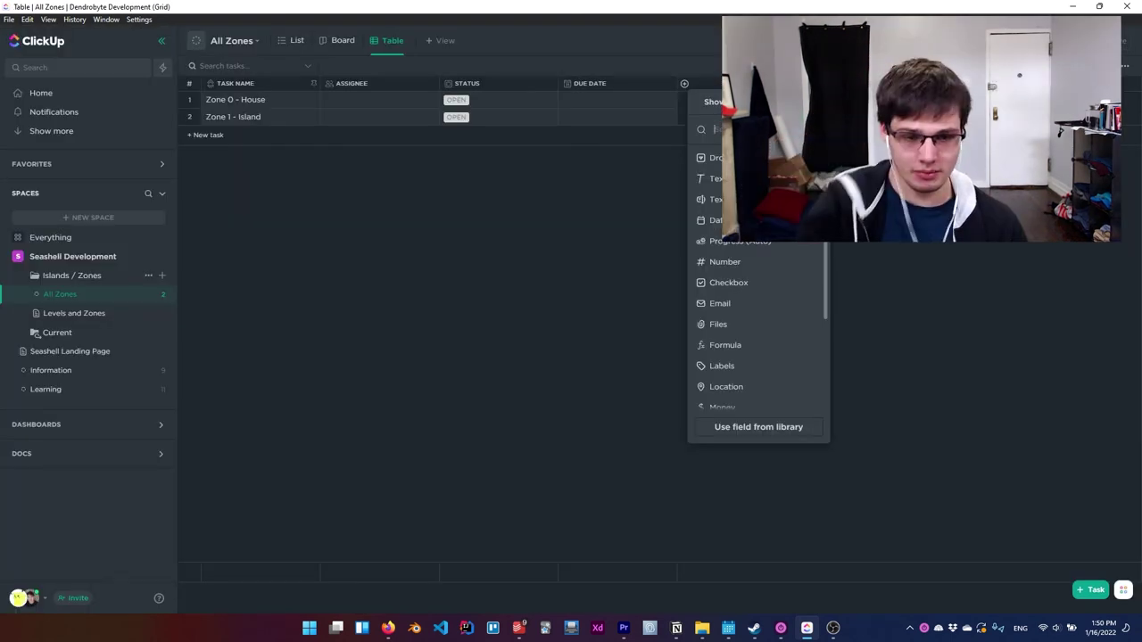
{"action": "left_click", "coordinate": [774, 241]}
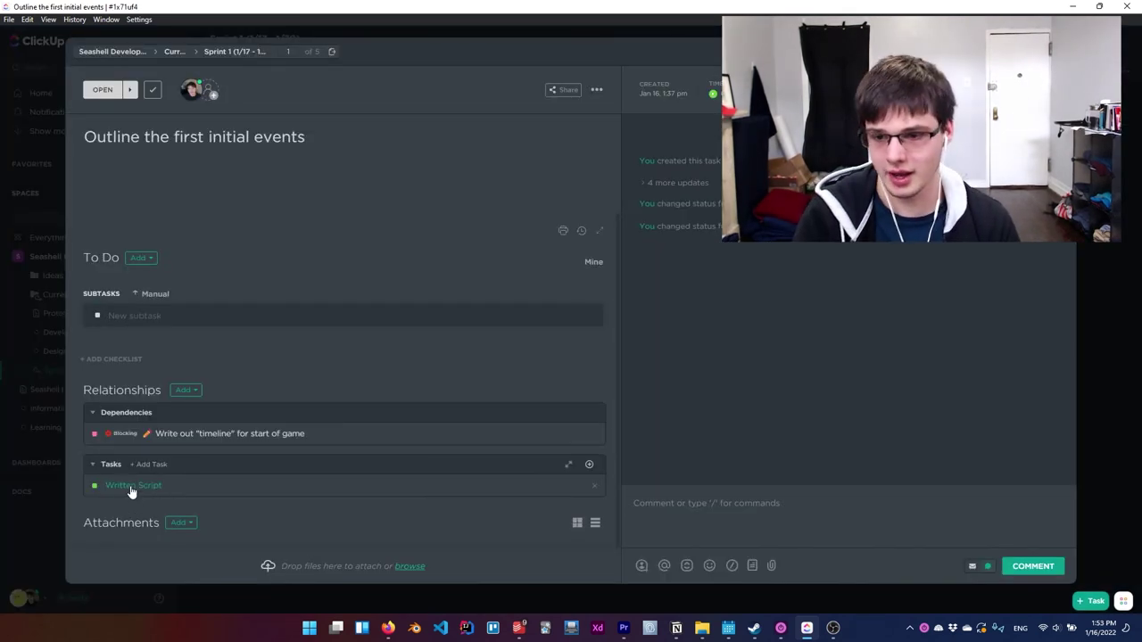
{"action": "left_click", "coordinate": [133, 486]}
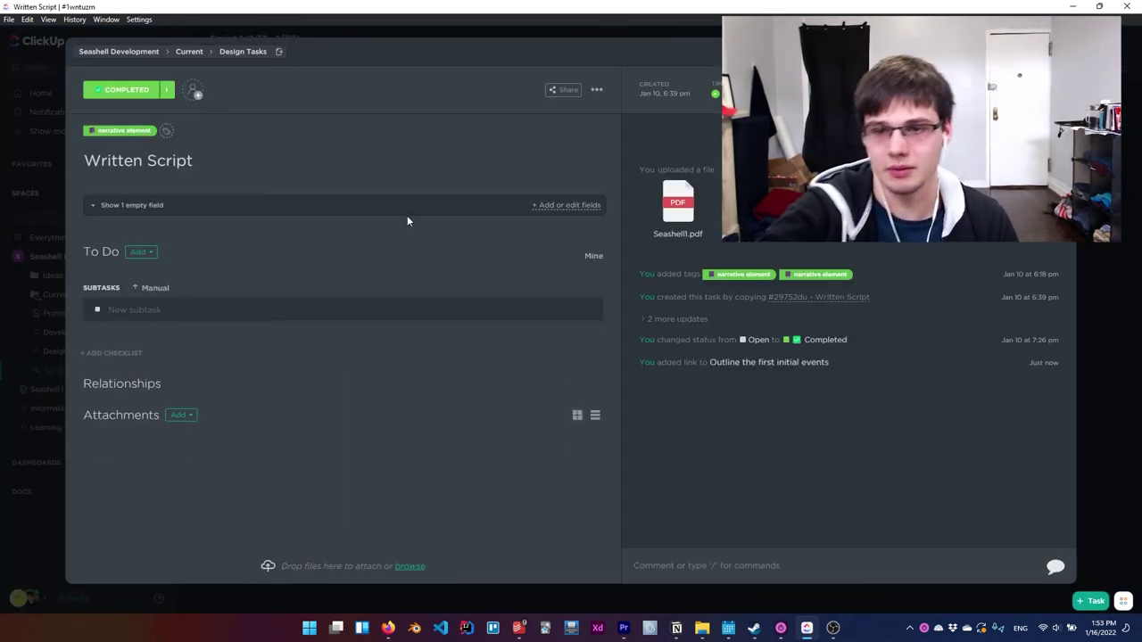
- Preview the Seashell1 PDF attachment, then close it and the Written Script task
{"action": "left_click", "coordinate": [676, 203]}
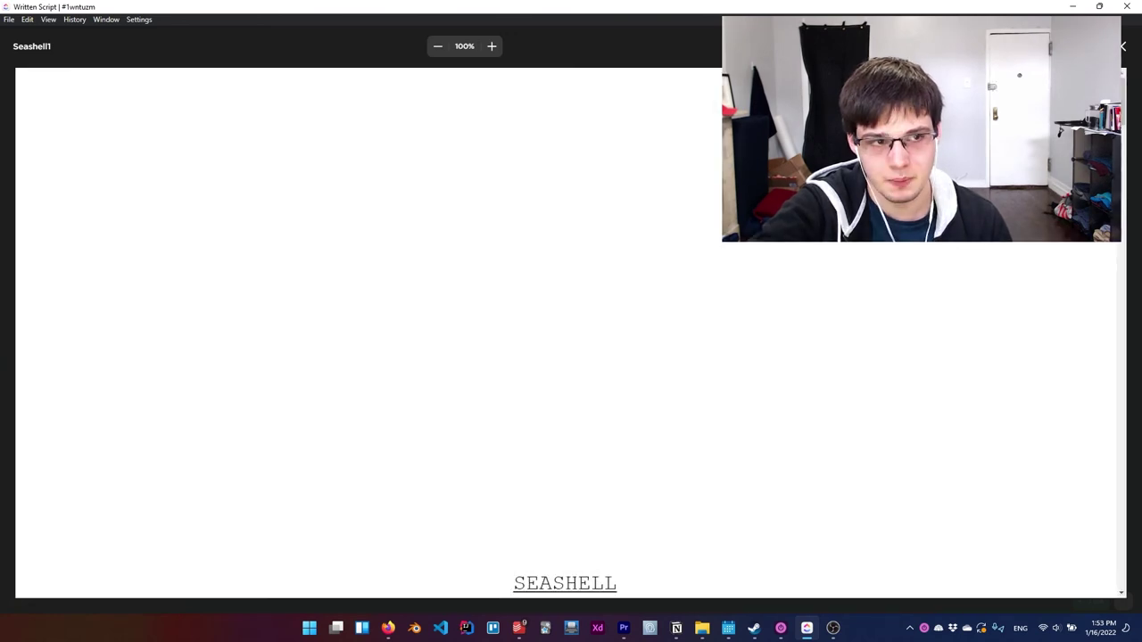
{"action": "left_click", "coordinate": [1122, 46]}
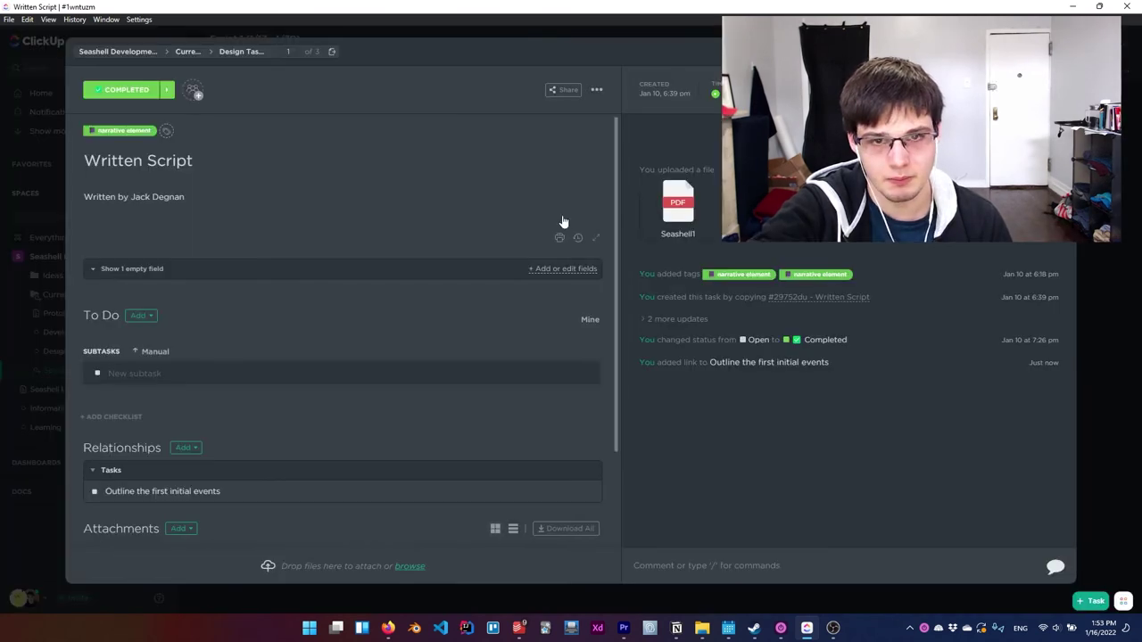
{"action": "left_click", "coordinate": [2, 361]}
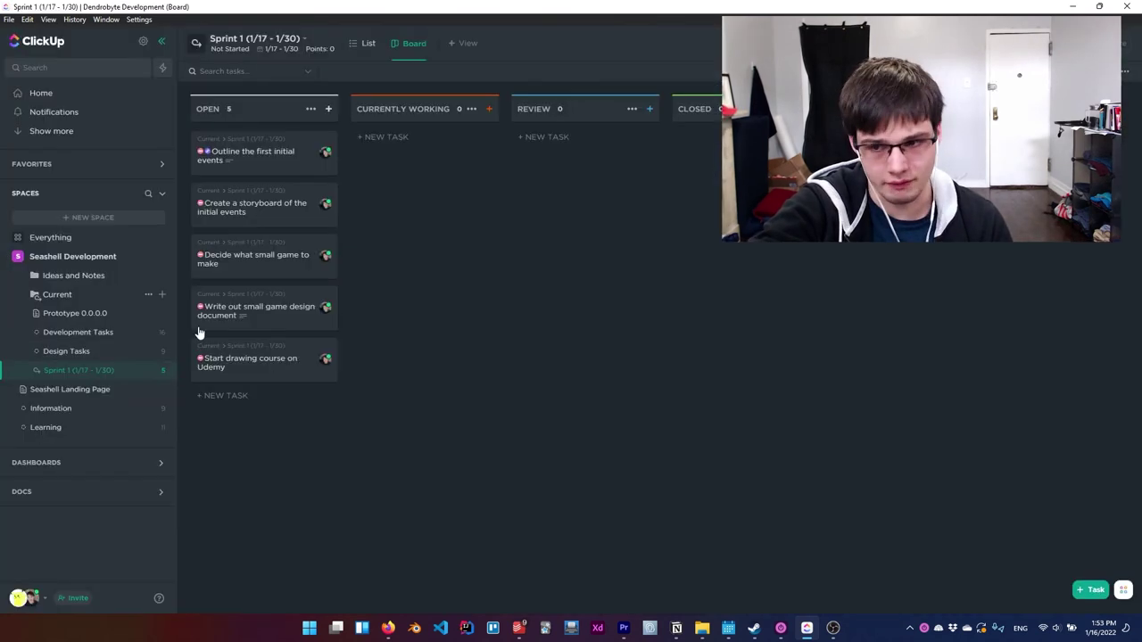
- Browse the Design Tasks board and Development Tasks list, ending on the Learning board
{"action": "left_click", "coordinate": [75, 351]}
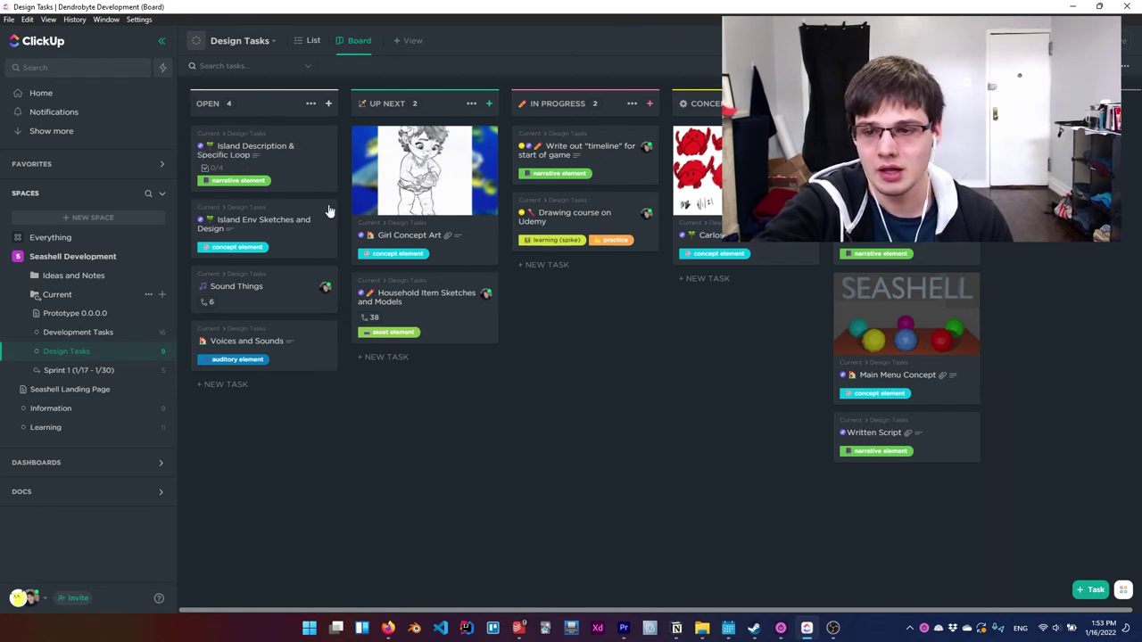
{"action": "left_click", "coordinate": [89, 332]}
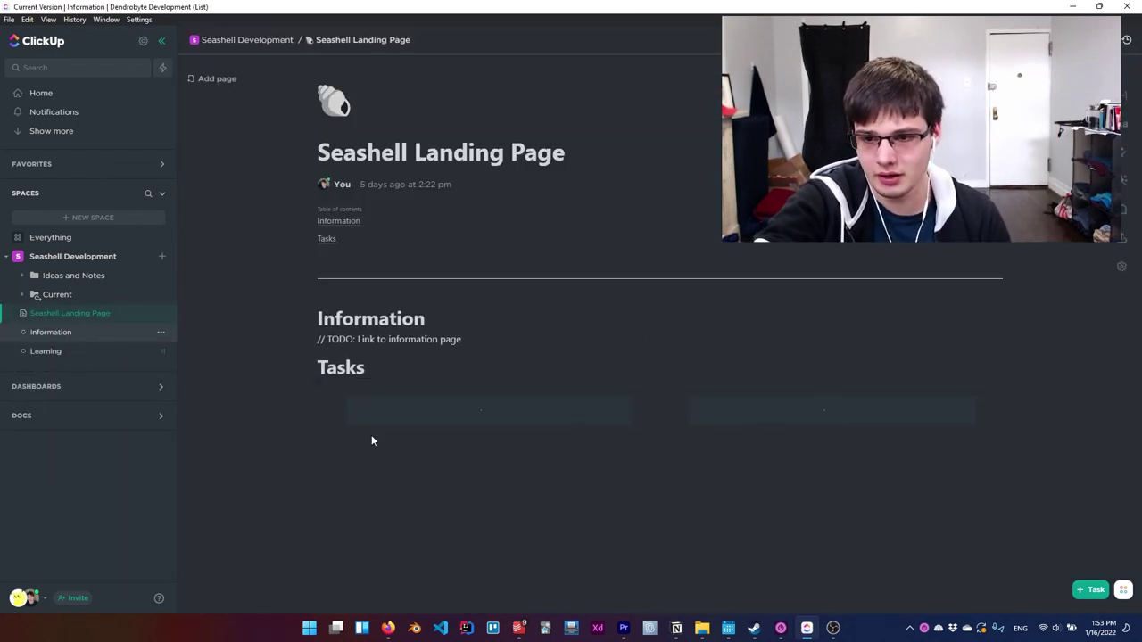
{"action": "left_click", "coordinate": [45, 351]}
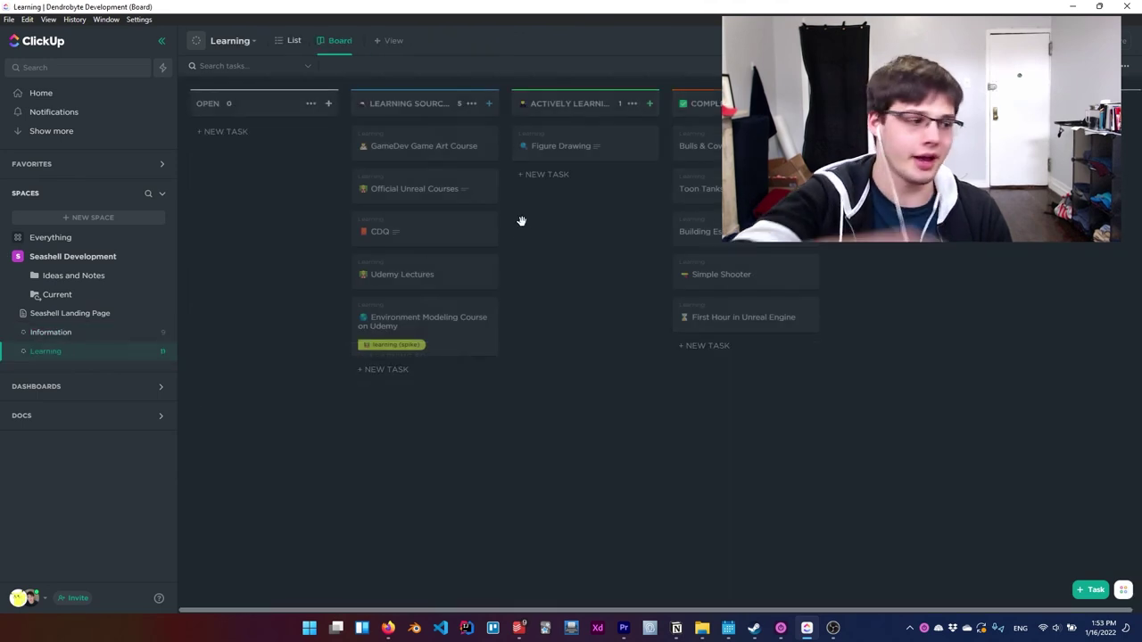